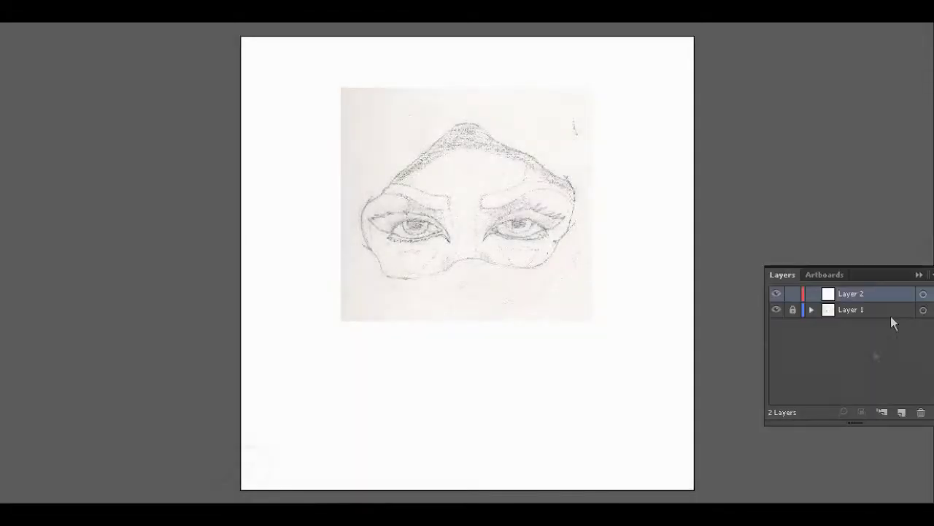
- Draw a full-artboard red rectangle and begin tracing the veil edge's right side
left_click_drag(240, 36, 694, 489)
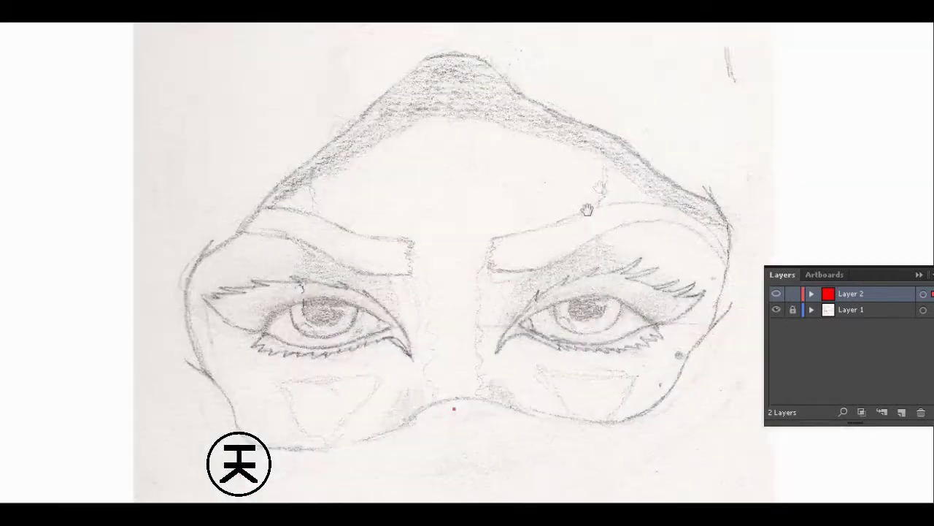
left_click_drag(587, 210, 554, 161)
left_click_drag(617, 361, 653, 332)
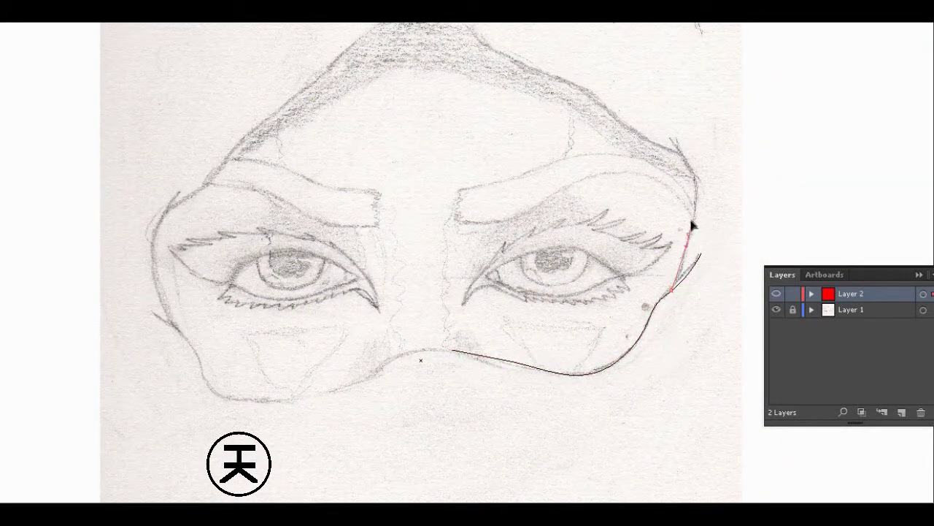
left_click_drag(640, 124, 722, 216)
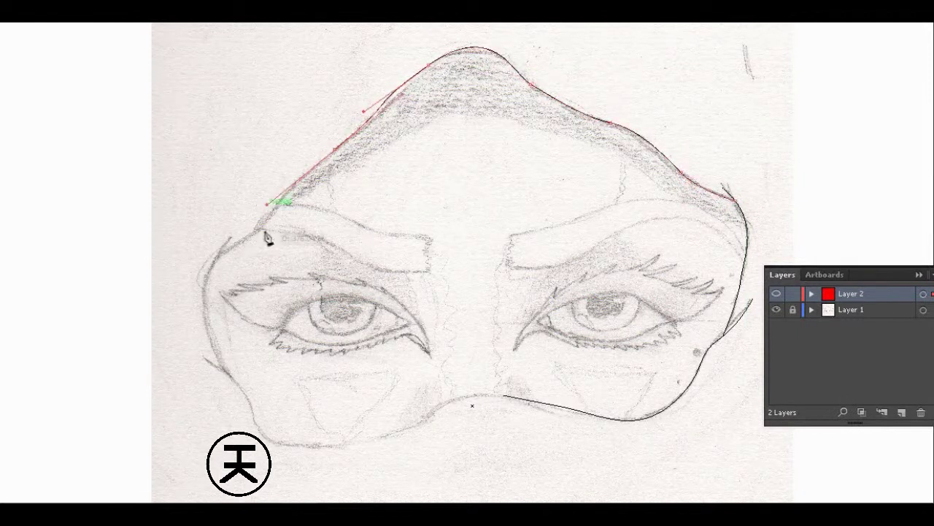
right_click(505, 396)
key("Escape")
- Continue the veil outline along the jaw, lower edge and left side, then reshow Layer 2
left_click_drag(428, 417, 393, 452)
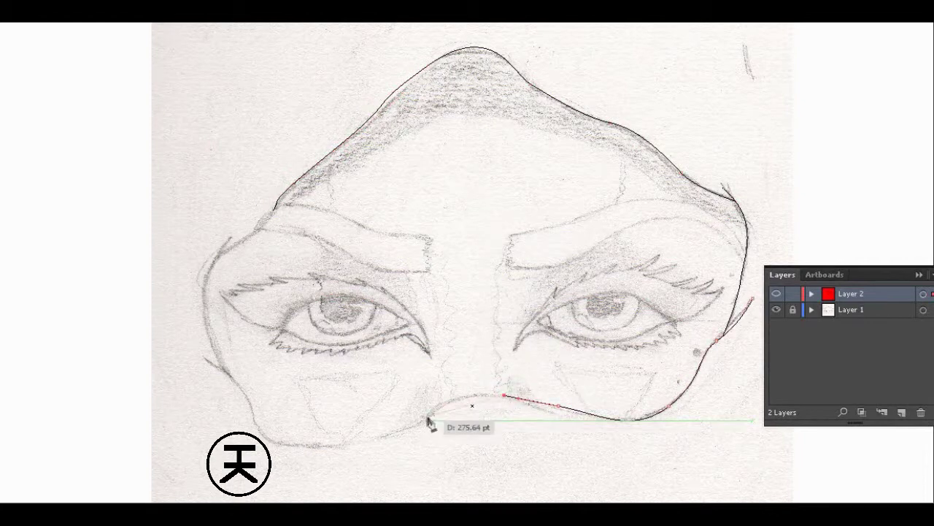
scroll(328, 424, "down", 1)
left_click_drag(264, 417, 230, 398)
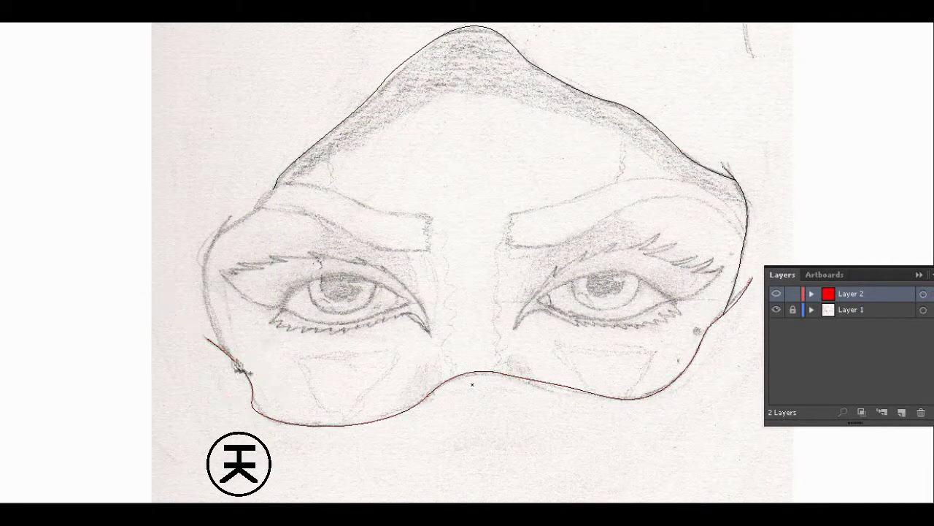
left_click_drag(278, 163, 281, 159)
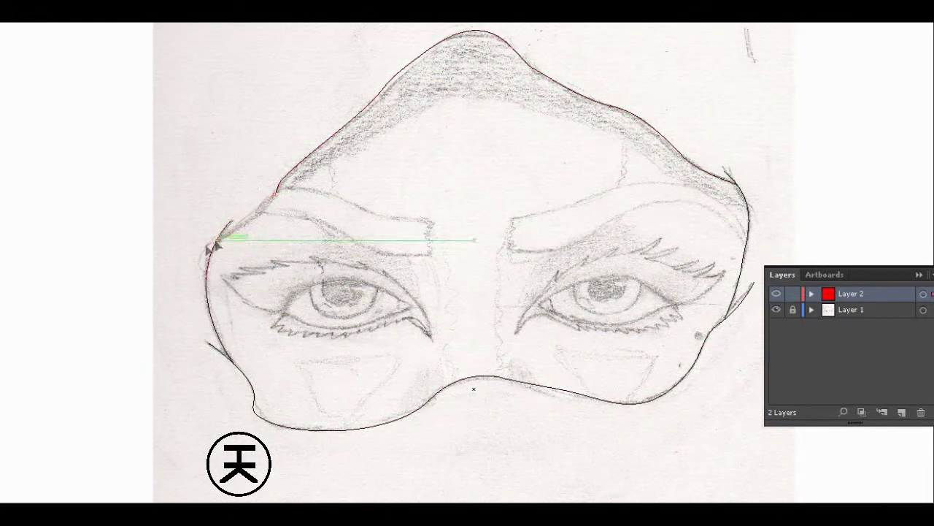
left_click(777, 293)
left_click(811, 294)
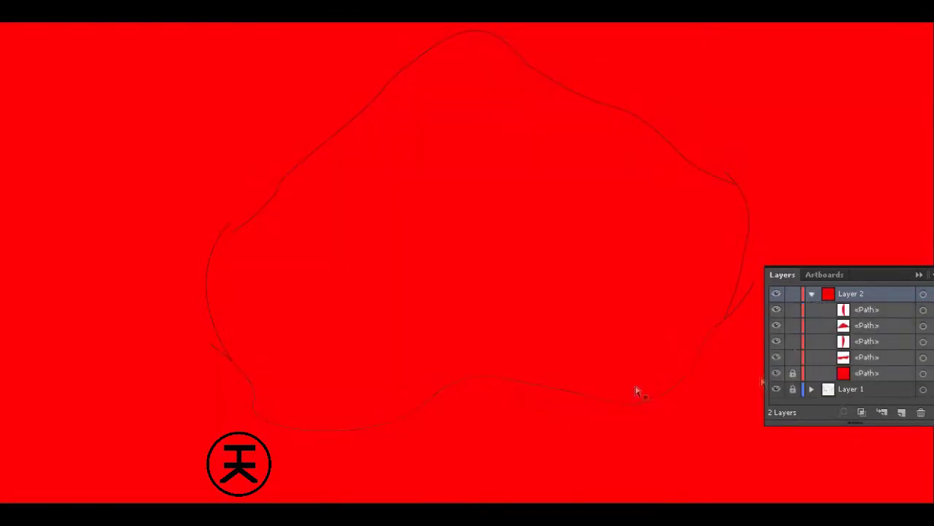
- Give the veil outline a tapered width profile and expand its appearance into a filled shape
key("ctrl+0")
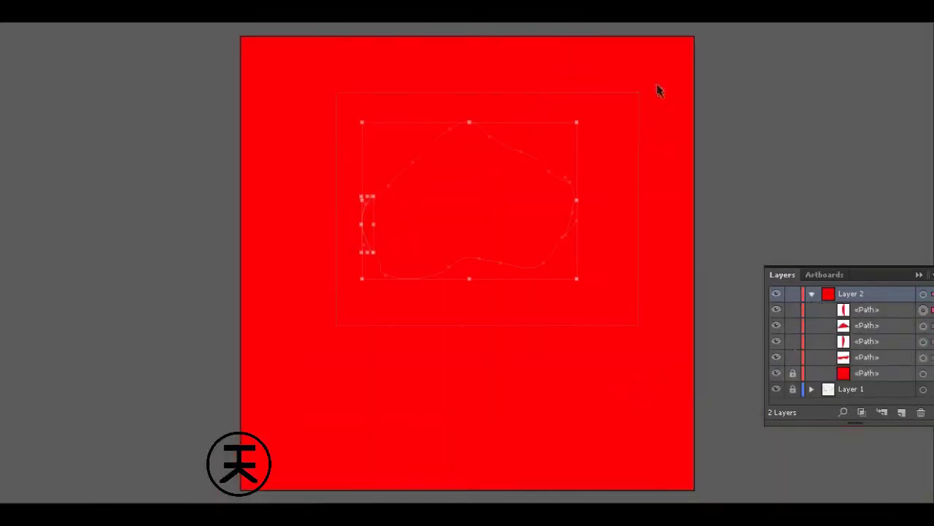
key("F6")
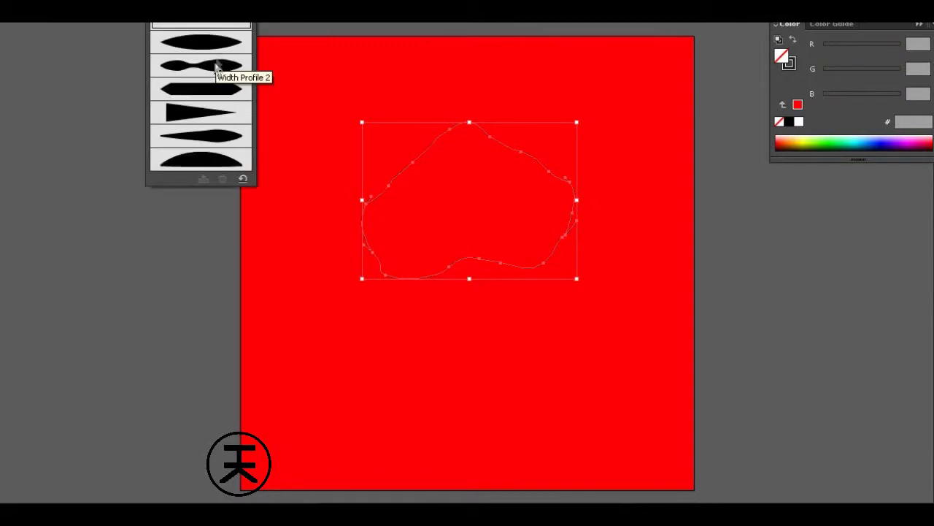
left_click(212, 66)
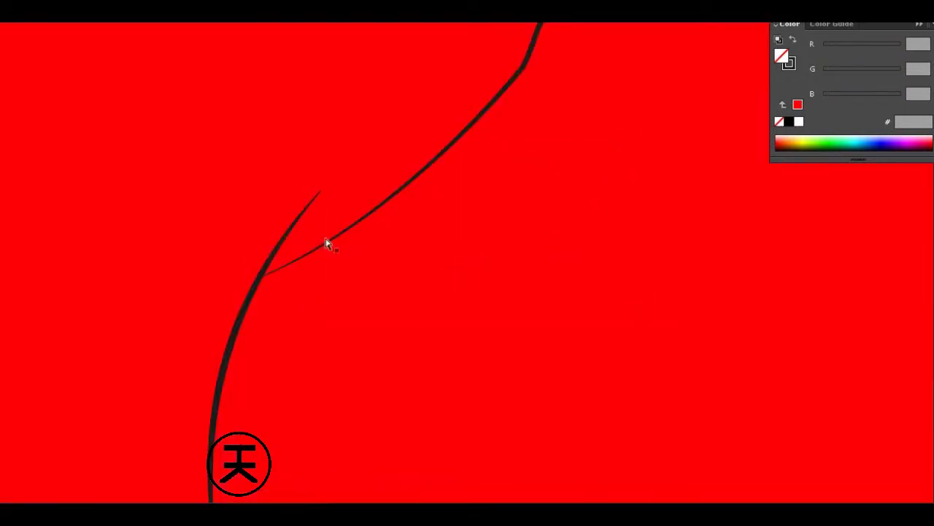
left_click_drag(344, 302, 630, 114)
left_click_drag(323, 323, 625, 90)
left_click(43, 13)
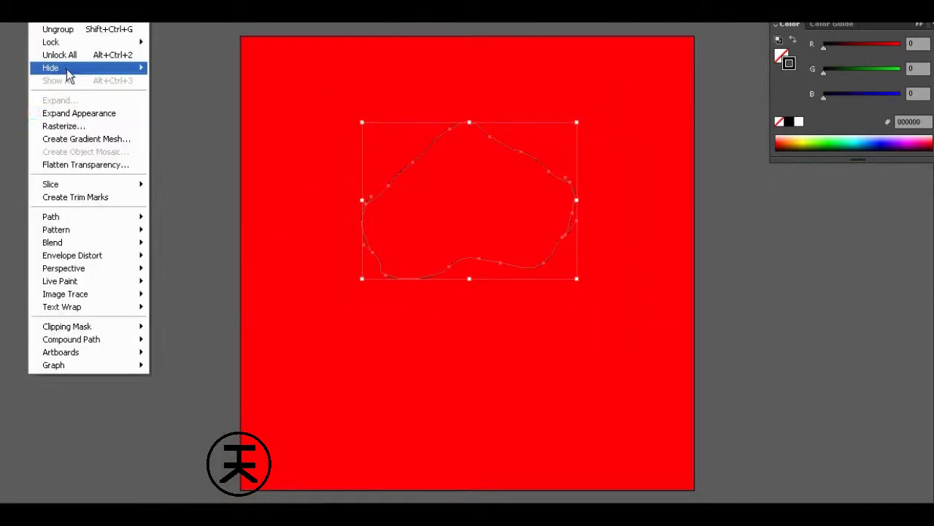
left_click(73, 123)
- Make the outline a Live Paint group and fill the region inside it
key("shift+ctrl+F9")
left_click(44, 13)
left_click(177, 277)
key("k")
key("F6")
left_click(468, 197)
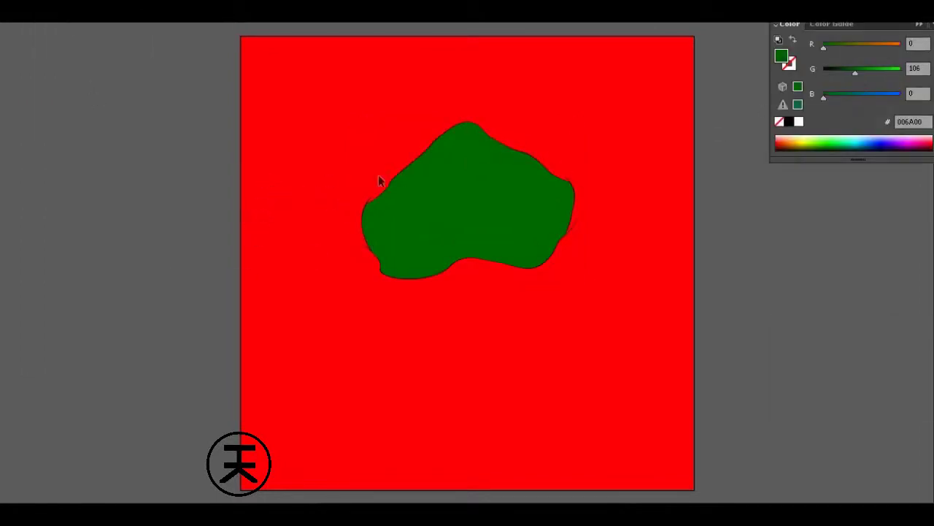
- Expand the Live Paint group into plain shapes and zoom in on the face opening
key("v")
left_click(44, 13)
left_click(70, 98)
left_click(387, 362)
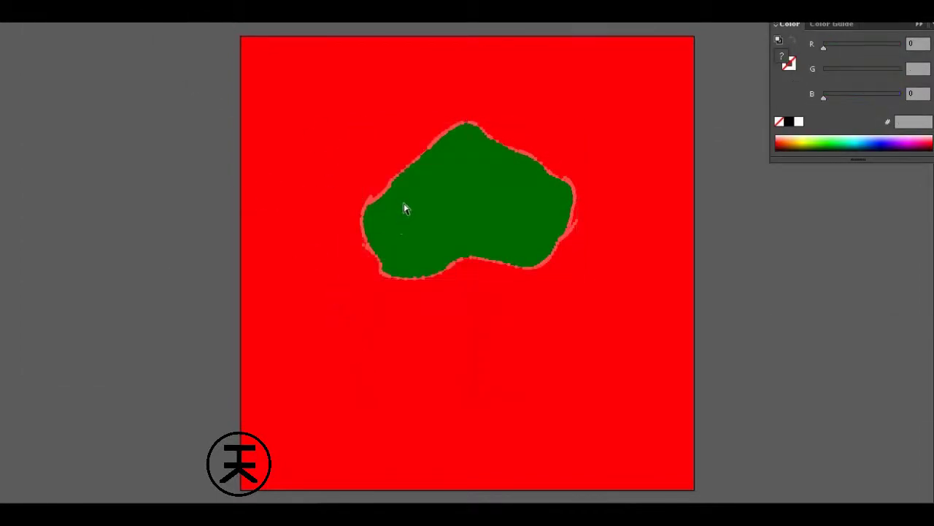
key("shift+ctrl+F9")
key("shift+ctrl+a")
key("ctrl+plus")
key("F7")
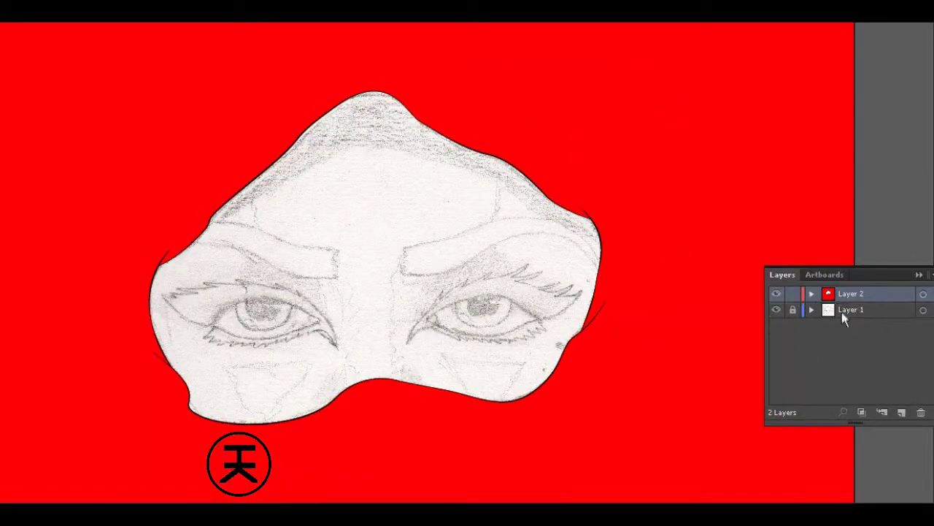
scroll(694, 307, "down", 2)
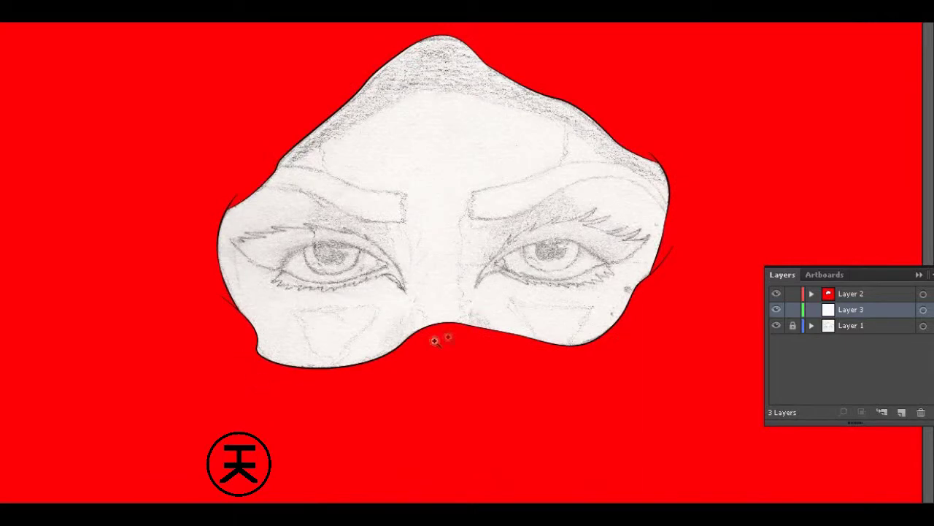
- Trace the right eye's almond outline with the Pen tool
left_click_drag(407, 348, 730, 160)
key("p")
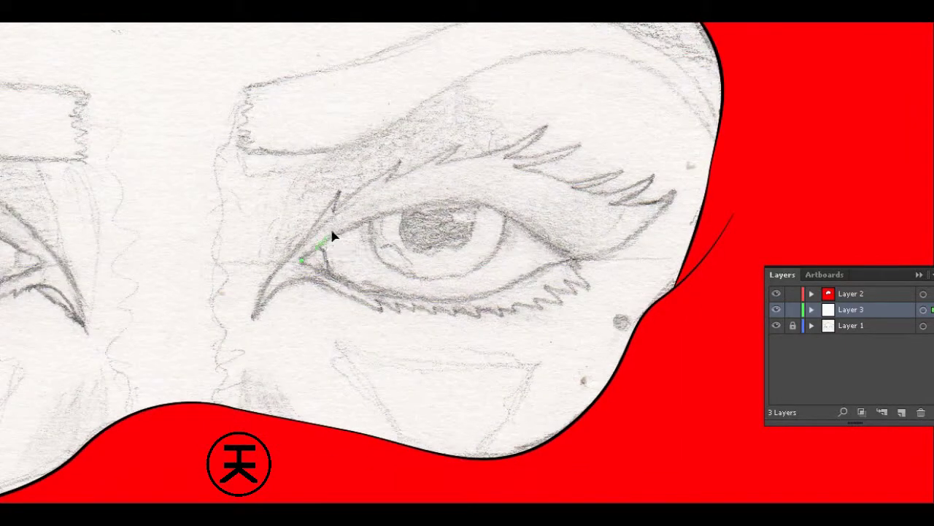
left_click_drag(430, 202, 479, 192)
left_click_drag(572, 259, 573, 300)
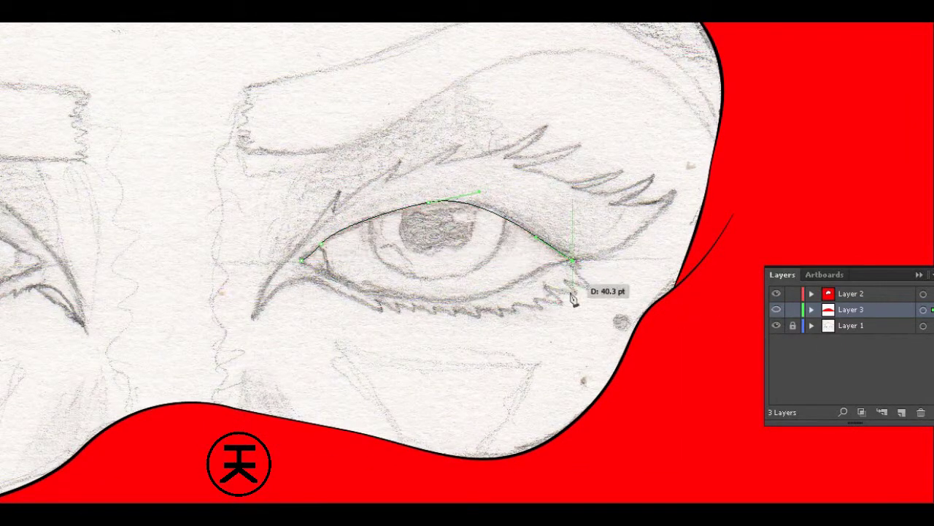
left_click_drag(303, 259, 305, 271)
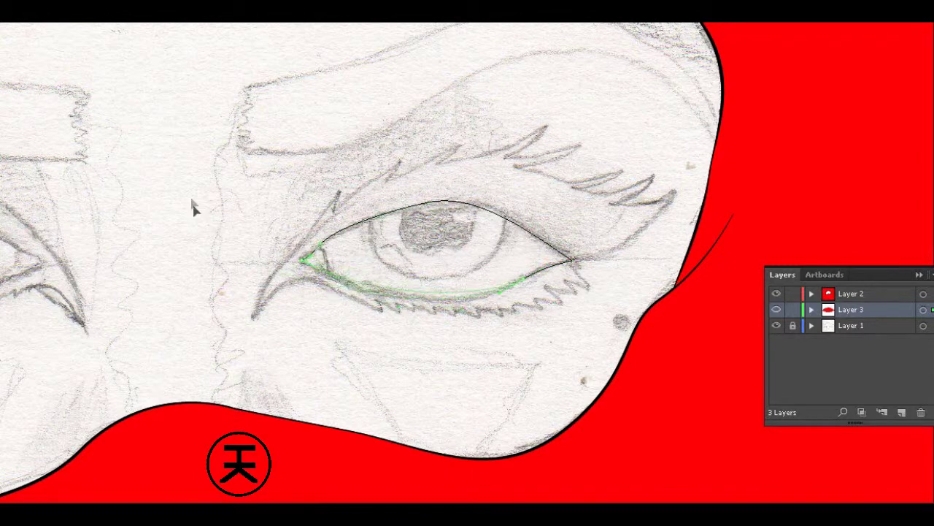
left_click_drag(233, 185, 358, 144)
- Draw the iris circle and smaller pupil circle, and start the lash line at the inner corner
left_click_drag(553, 259, 555, 262)
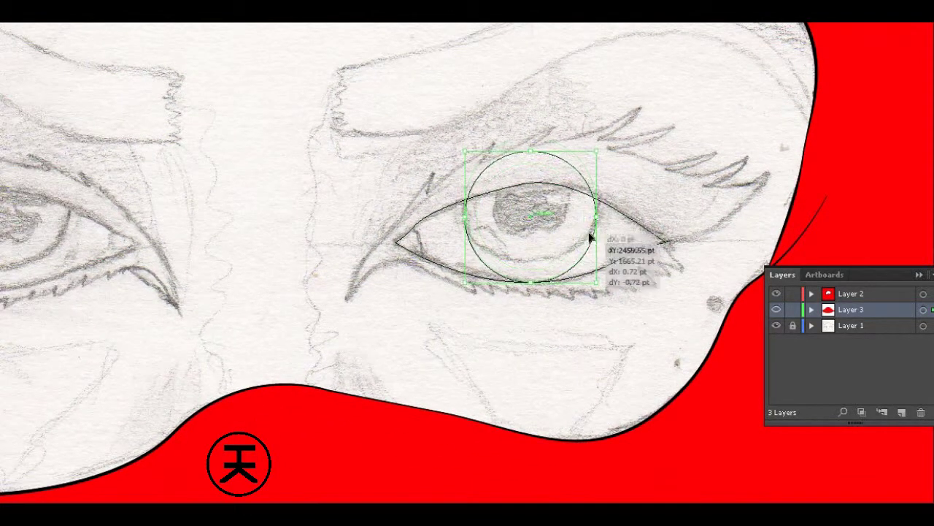
mouse_move(536, 140)
left_mouse_down()
mouse_move(537, 168)
mouse_move(555, 133)
left_mouse_up()
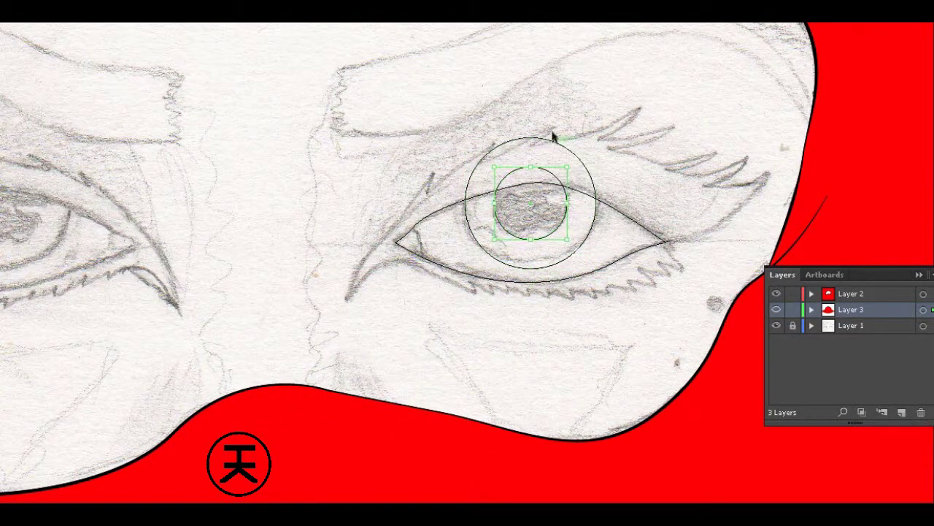
left_click_drag(605, 80, 601, 137)
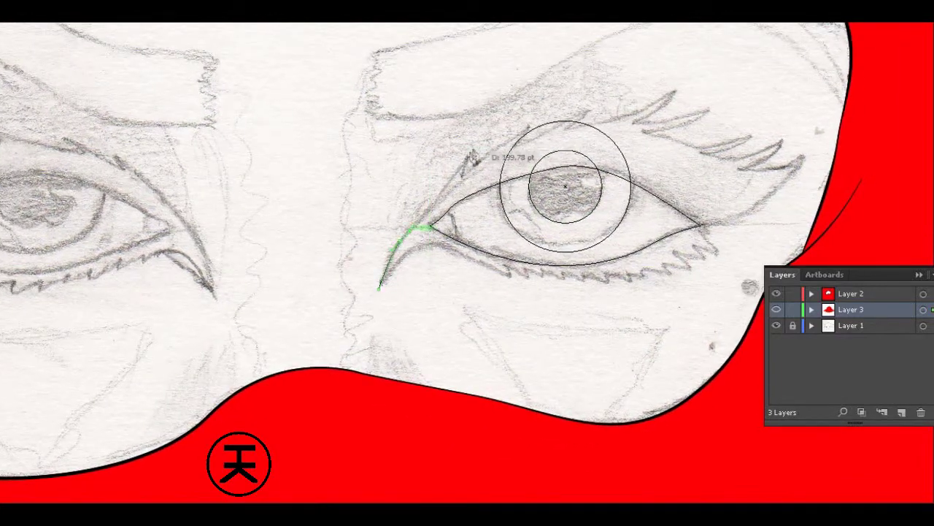
left_click_drag(467, 182, 510, 141)
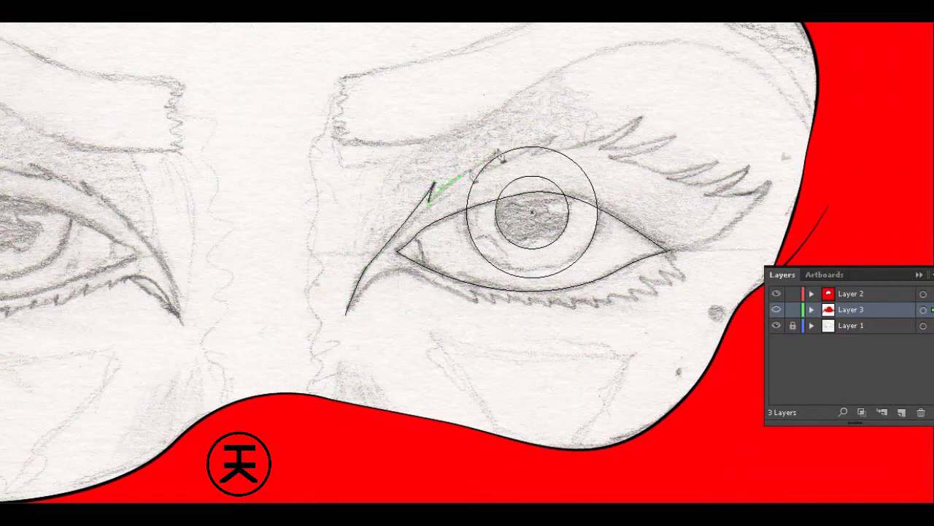
left_click(374, 300)
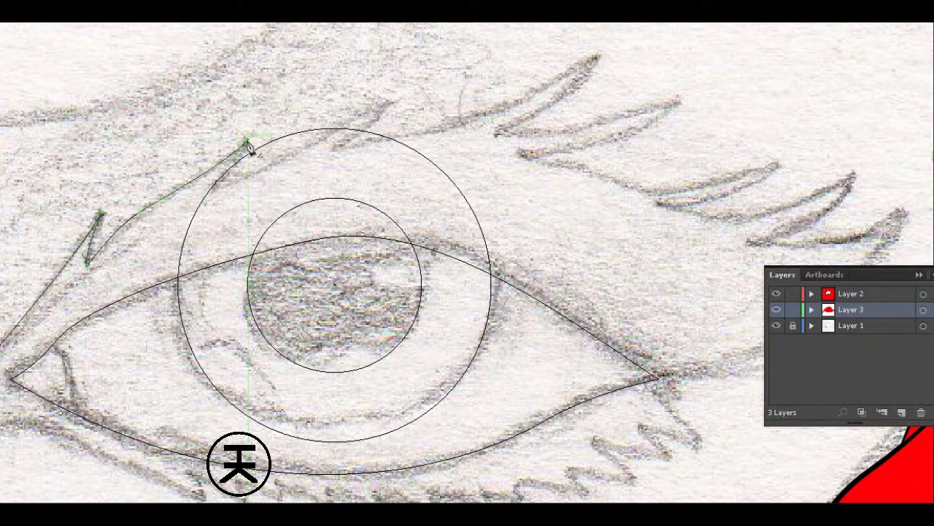
- Begin the upper-lash zigzag with the first lash tips and dips from the inner corner
left_click_drag(216, 184, 216, 194)
left_click(386, 104)
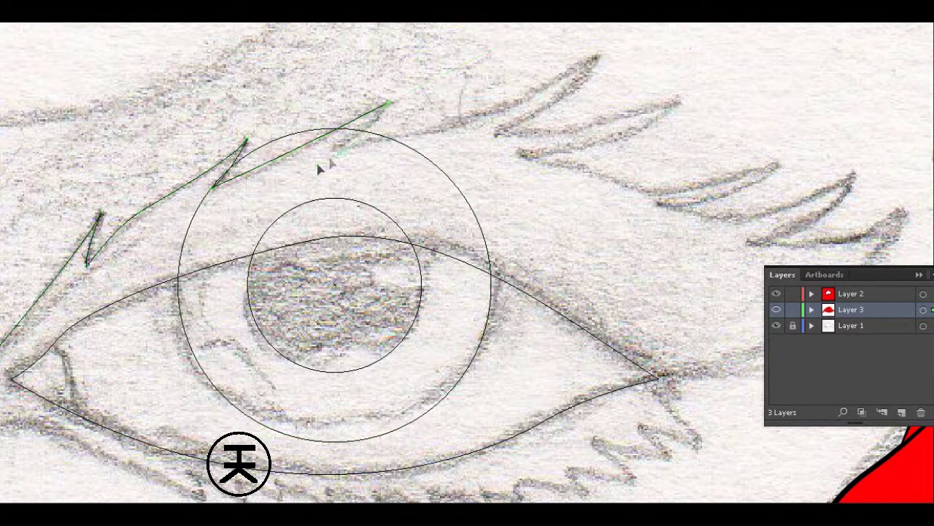
left_click(335, 152)
scroll(438, 146, "right", 4)
scroll(567, 132, "up", 3)
left_click(453, 181)
left_click(353, 256)
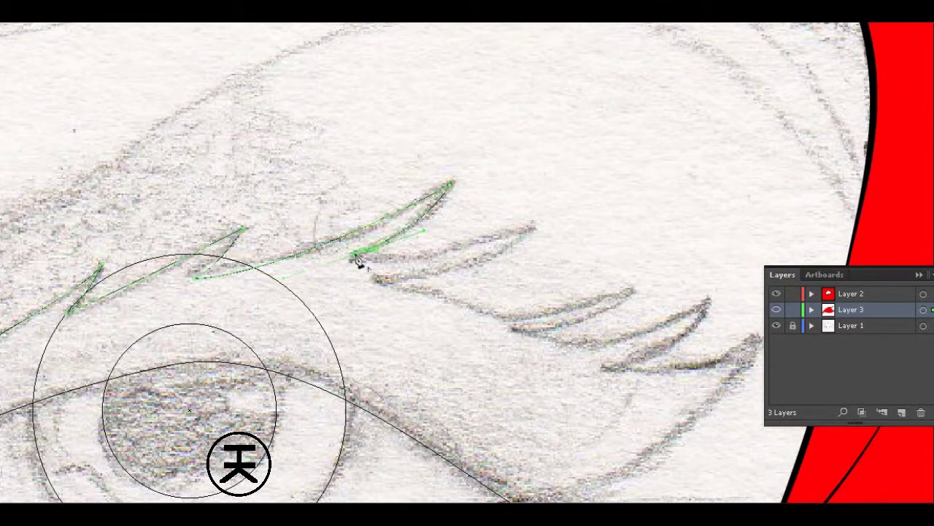
scroll(438, 219, "down", 2)
left_click(537, 190)
left_click_drag(379, 241, 387, 248)
scroll(387, 248, "right", 3)
scroll(387, 248, "down", 2)
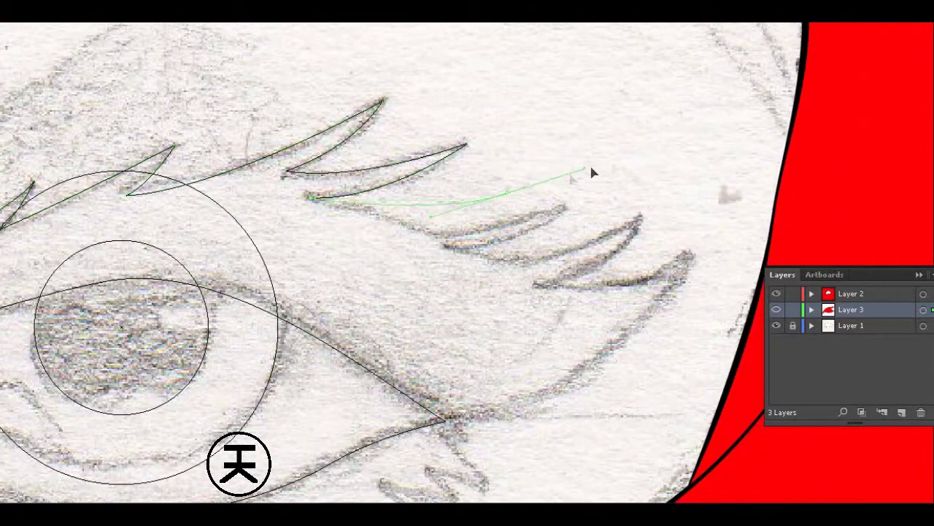
- Finish the upper lash zigzag to the outermost tip and curve it back to the eye corner
left_click(508, 195)
left_click(405, 221)
left_click(565, 209)
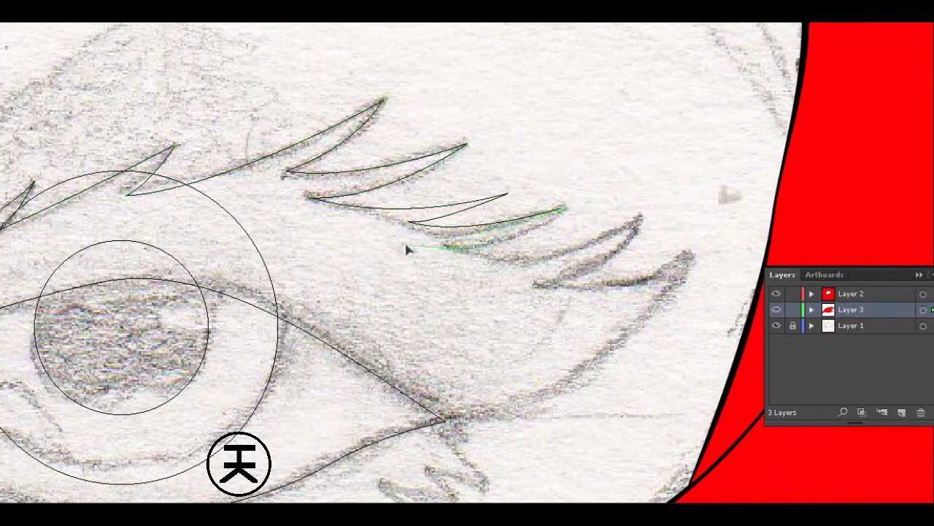
left_click(442, 246)
scroll(438, 246, "down", 1)
left_click(614, 220)
left_click(530, 259)
left_click(662, 236)
scroll(473, 332, "down", 2)
scroll(473, 332, "left", 2)
left_click_drag(459, 323, 302, 303)
- Start zigzagging the lower lashes from the outer corner with curved segments
scroll(459, 327, "left", 10)
scroll(459, 327, "down", 2)
scroll(642, 276, "down", 1)
scroll(642, 276, "right", 2)
left_click(633, 284)
left_click(680, 298)
scroll(680, 298, "down", 1)
left_click(591, 268)
left_click(556, 289)
mouse_move(590, 296)
left_mouse_down()
mouse_move(442, 308)
mouse_move(456, 311)
left_mouse_up()
- Carry the lower lash line inward to the inner corner, closing the spiky lash shape
left_click(390, 310)
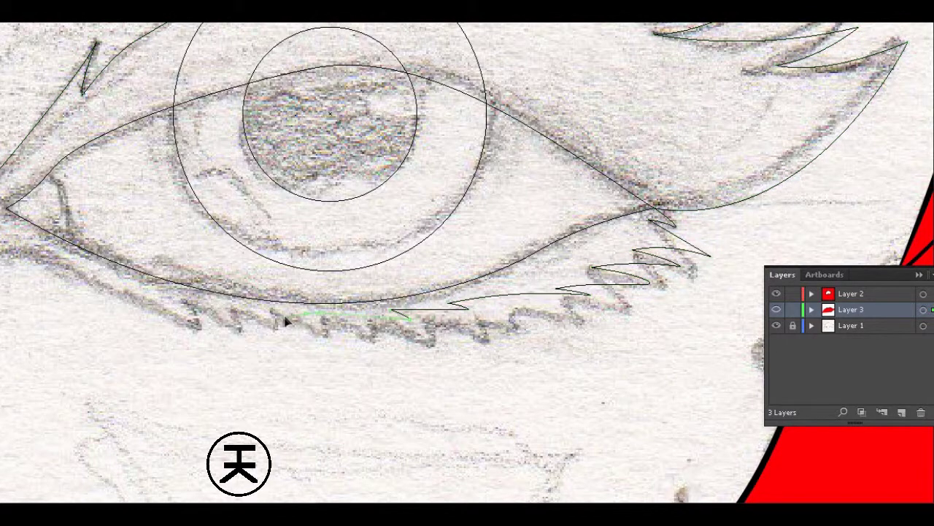
scroll(409, 329, "left", 2)
left_click_drag(380, 307, 281, 305)
scroll(358, 307, "left", 2)
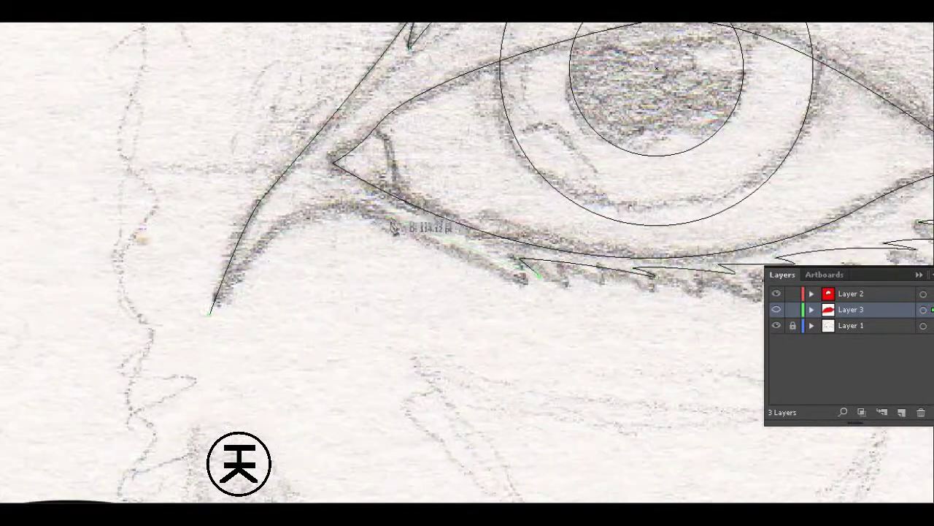
scroll(358, 306, "left", 4)
left_click(212, 310)
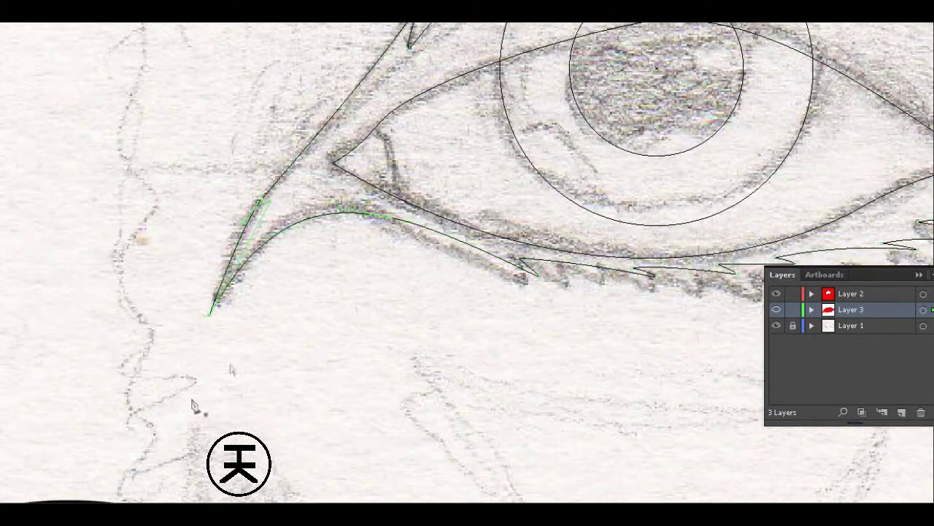
left_click(776, 310, "ctrl")
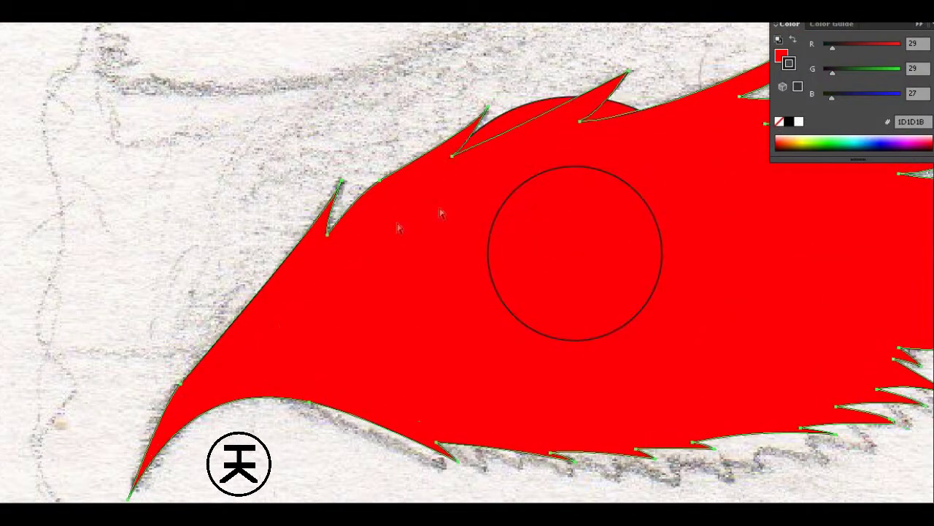
- Fill the lash shape black and the almond eyeball white
left_click(476, 163)
left_click(789, 121)
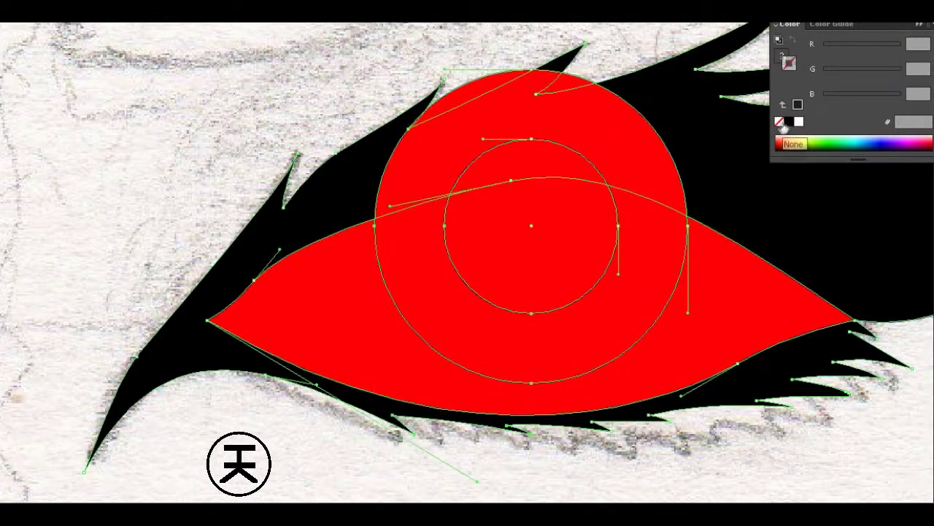
left_click(577, 205)
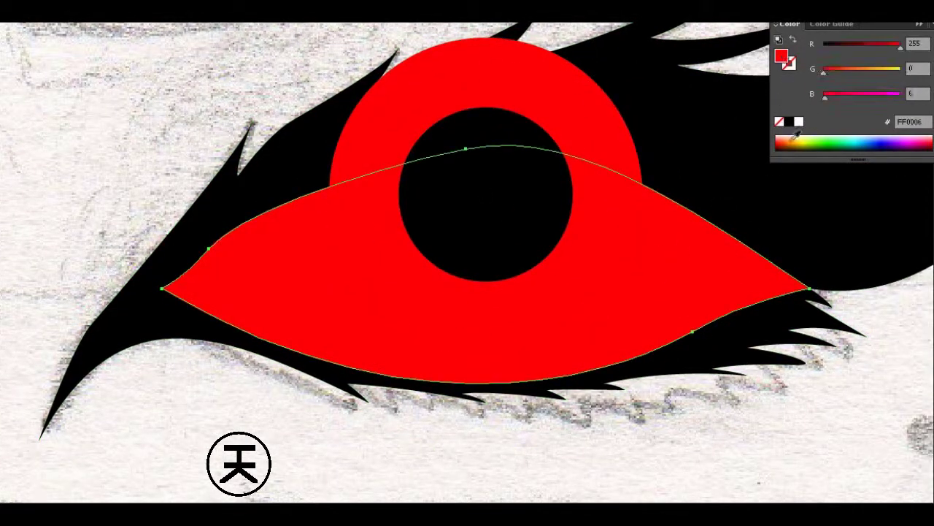
left_click(799, 122)
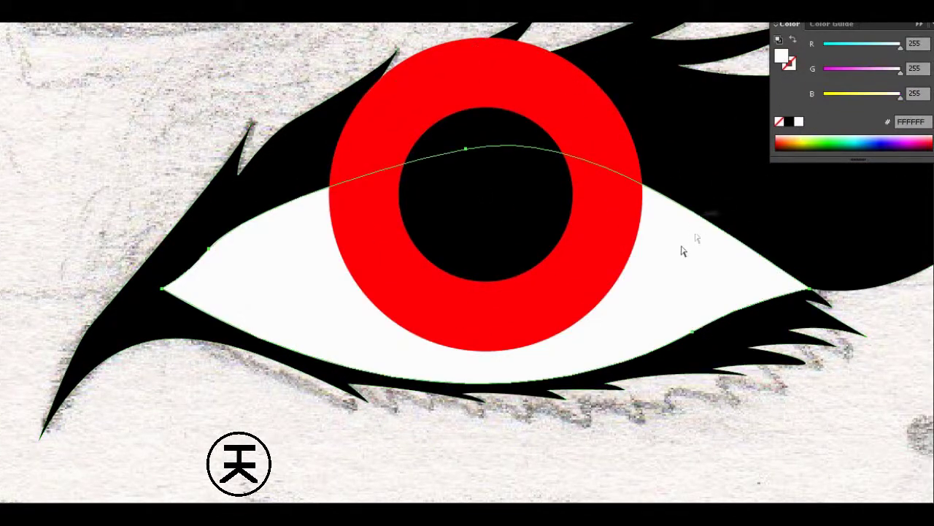
- Trim the red iris ring and black pupil to the eye outline with Pathfinder Intersect
key("ctrl+shift+F9")
left_click(839, 361)
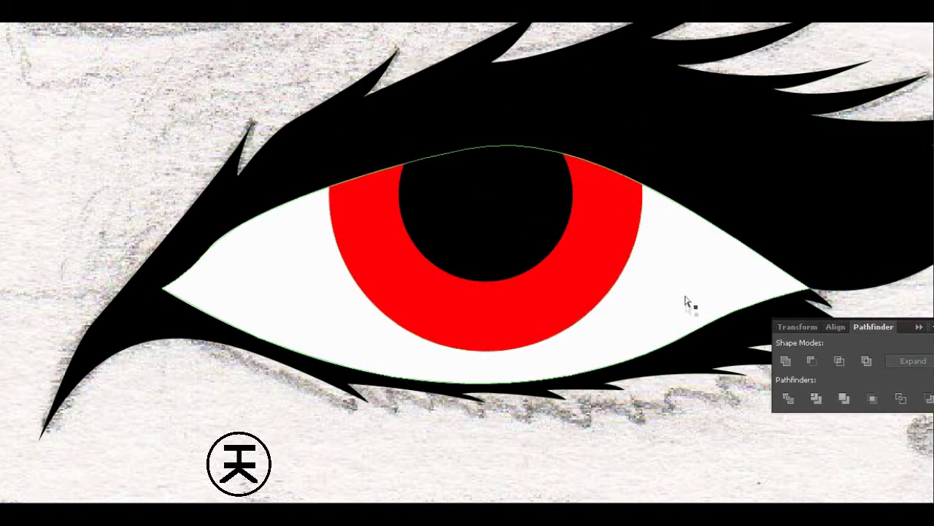
left_click(845, 361)
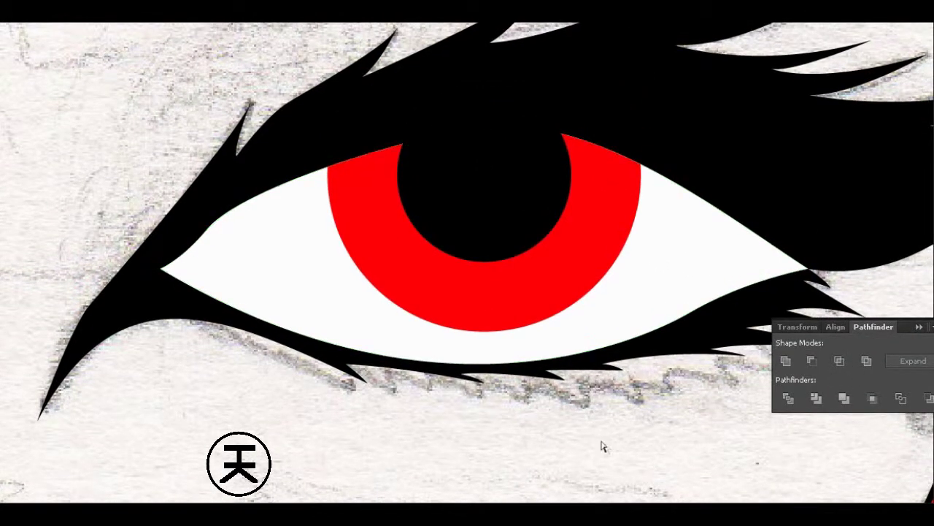
key("ctrl+minus")
key("ctrl+minus")
key("ctrl+minus")
left_click_drag(582, 407, 651, 349)
- Hide the pencil sketch layer and review the whole face
key("F7")
left_click(777, 309)
left_click(777, 310)
left_click(776, 326)
key("ctrl+0")
key("ctrl+plus")
key("ctrl+plus")
key("ctrl+plus")
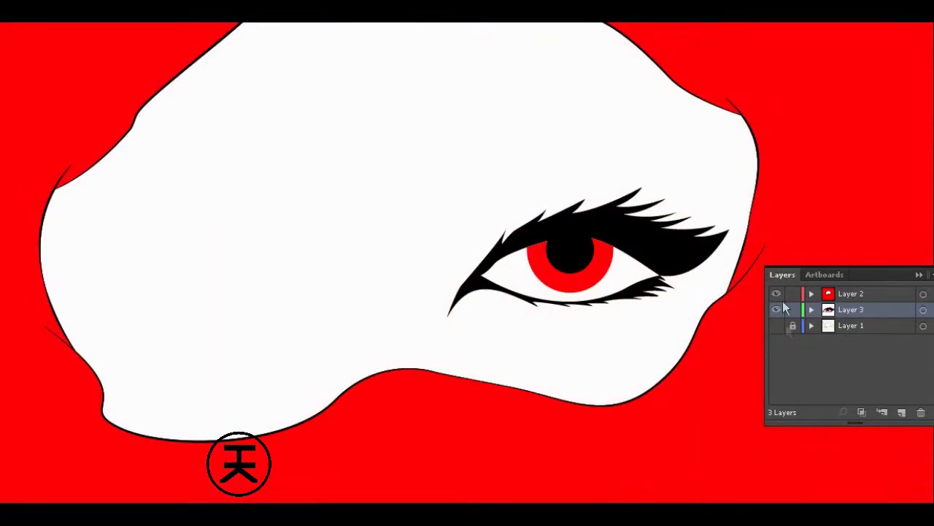
- Add a pink ellipse at the inner corner of the eye
left_click(777, 326)
left_click(777, 309, "ctrl")
key("ctrl+plus")
key("ctrl+plus")
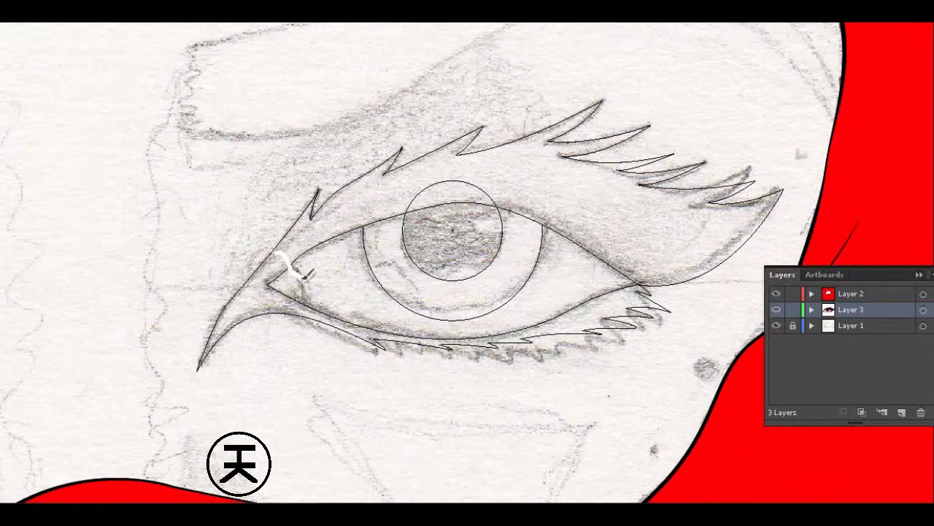
left_click(334, 243)
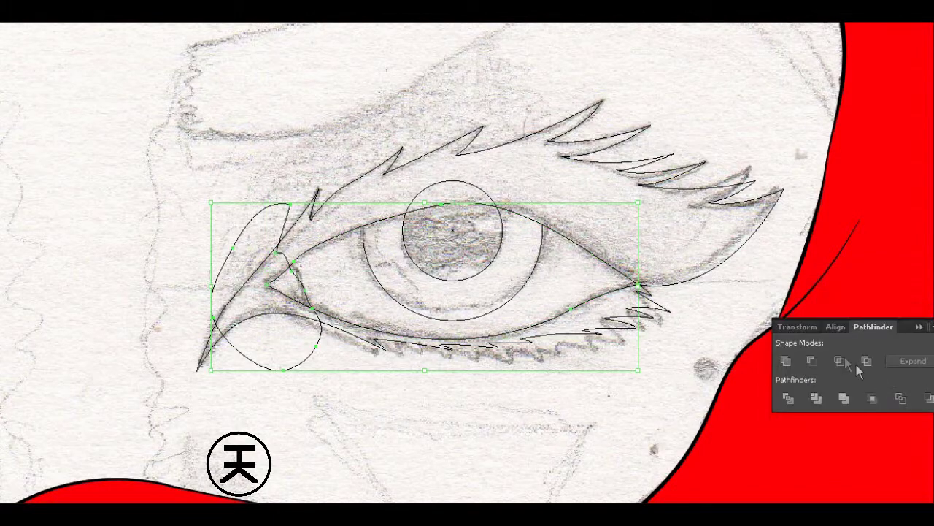
left_click(799, 121)
left_click_drag(900, 68, 834, 70)
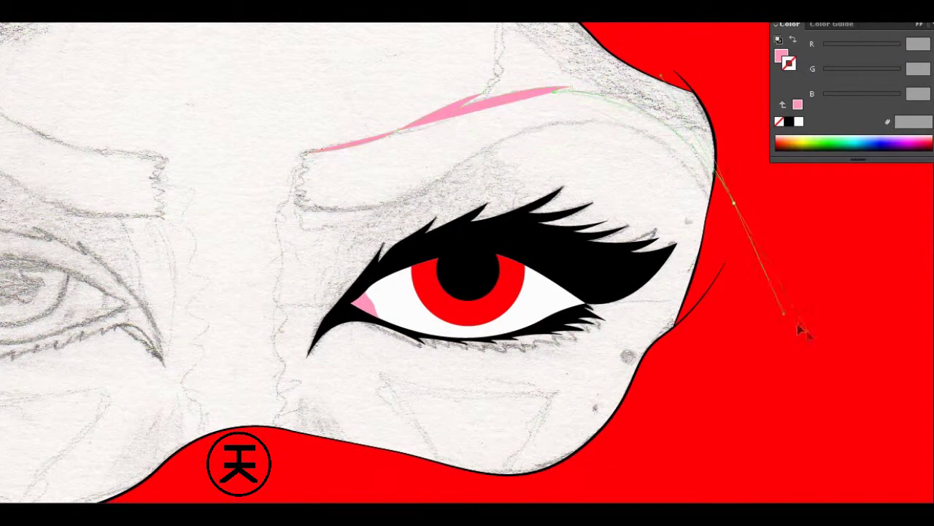
- Draw the eyebrow path above the eye in outline view
left_click(738, 202)
key("F7")
key("ctrl+y")
left_click_drag(730, 232, 725, 228)
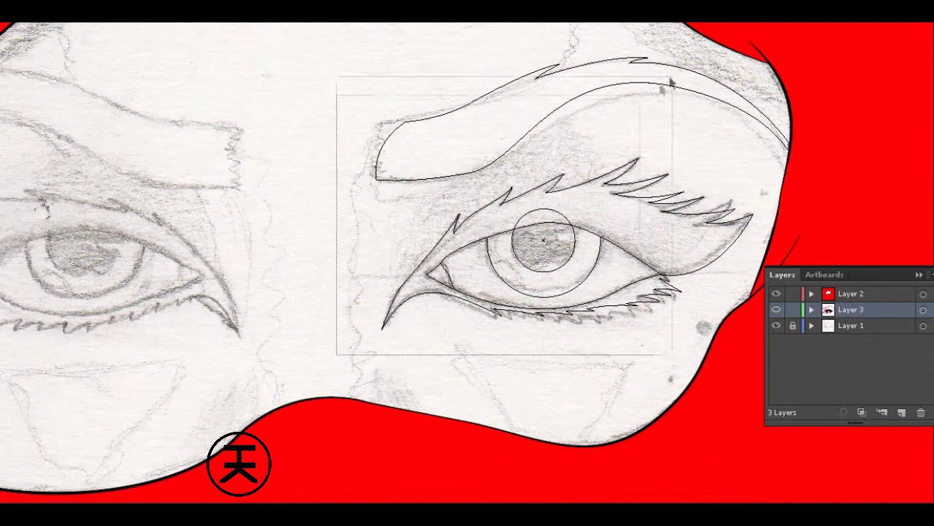
- Reflect a copy of the eye and brow and position it over the other eye
left_click_drag(336, 343, 620, 90)
right_click(619, 89)
left_click(766, 219)
left_click(346, 373)
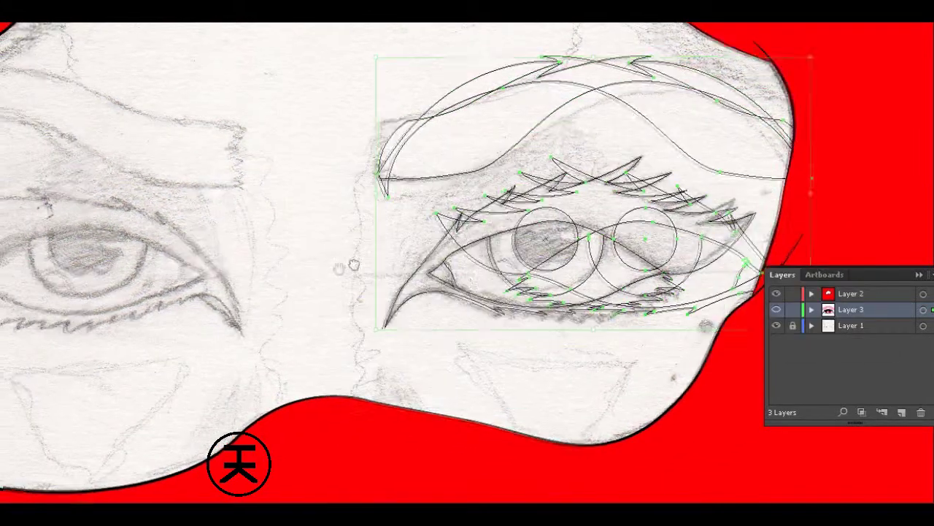
mouse_move(352, 331)
left_mouse_down()
mouse_move(589, 240)
mouse_move(211, 252)
left_mouse_up()
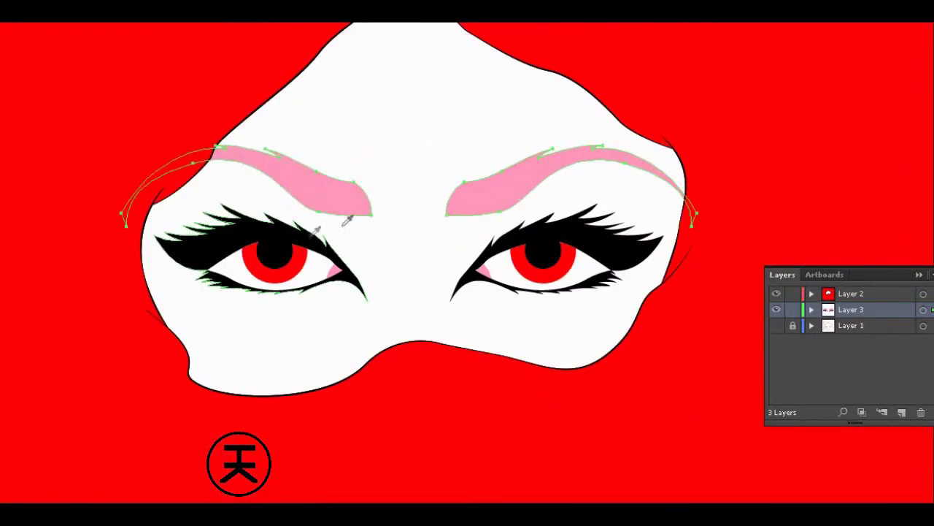
- Recolour both brows black and zoom back in on the face
left_click(315, 231)
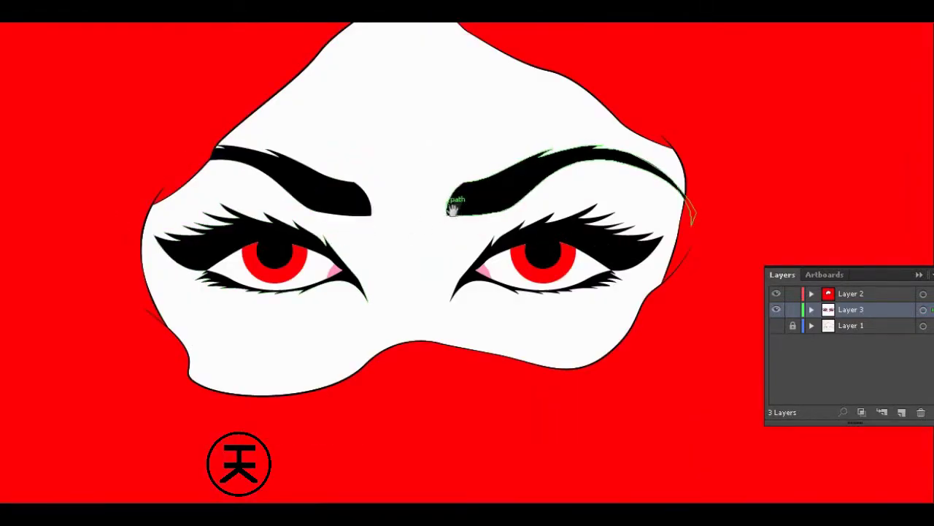
key("ctrl+0")
left_click_drag(334, 299, 640, 111)
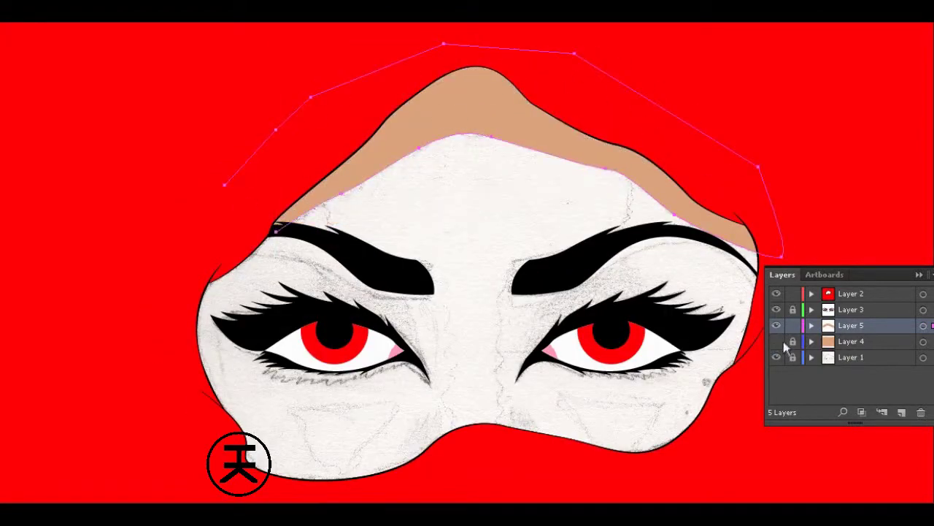
- Show the tan skin Layer 4 and lower the forehead band's opacity
left_click(537, 236)
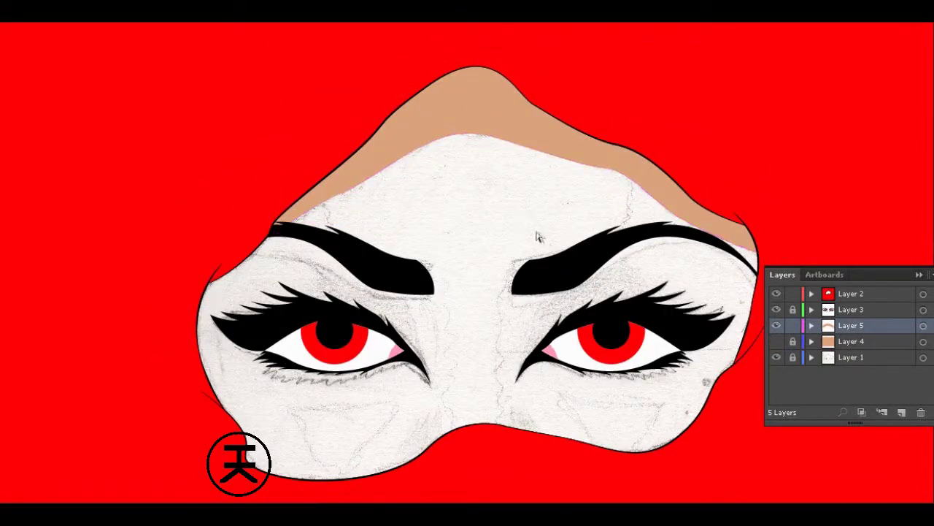
left_click(776, 340)
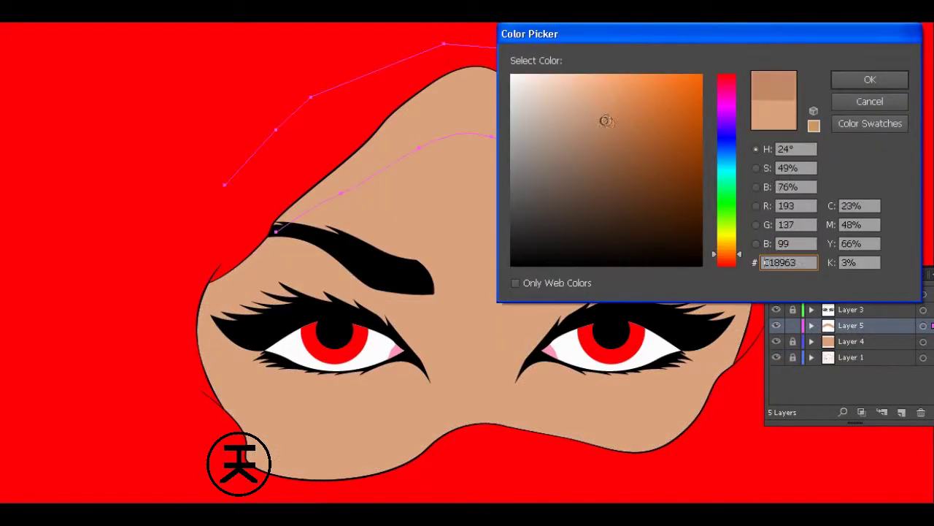
left_click_drag(400, 32, 451, 79)
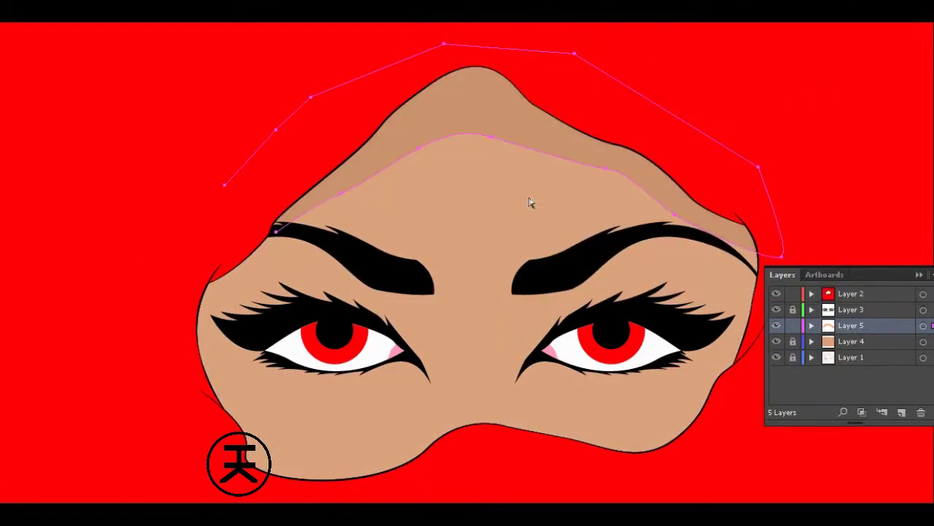
left_click(442, 29)
left_click(434, 175)
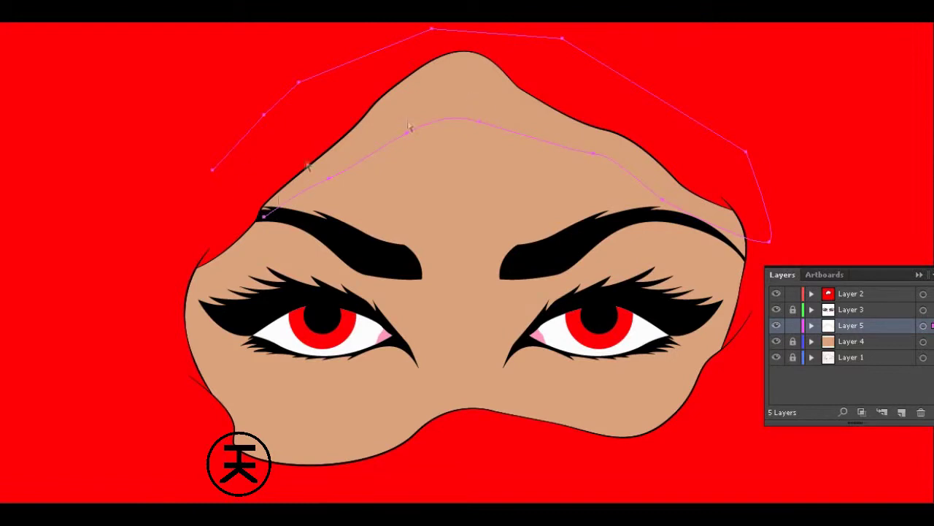
- Nudge stacked forehead band copies upward and recolour them brown
key("Up")
key("Up")
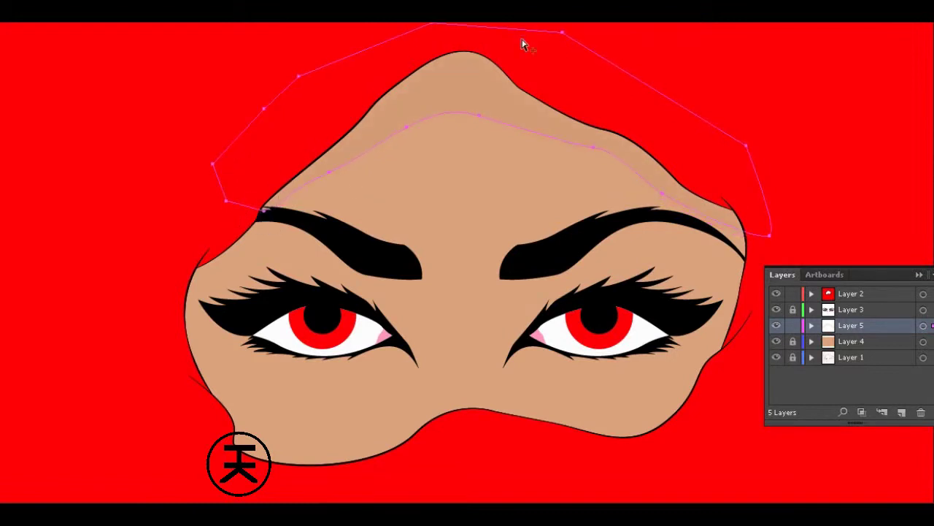
key("Up")
key("Up")
key("Up")
key("Up")
key("Up")
key("Up")
key("Up")
key("Up")
key("Up")
key("Up")
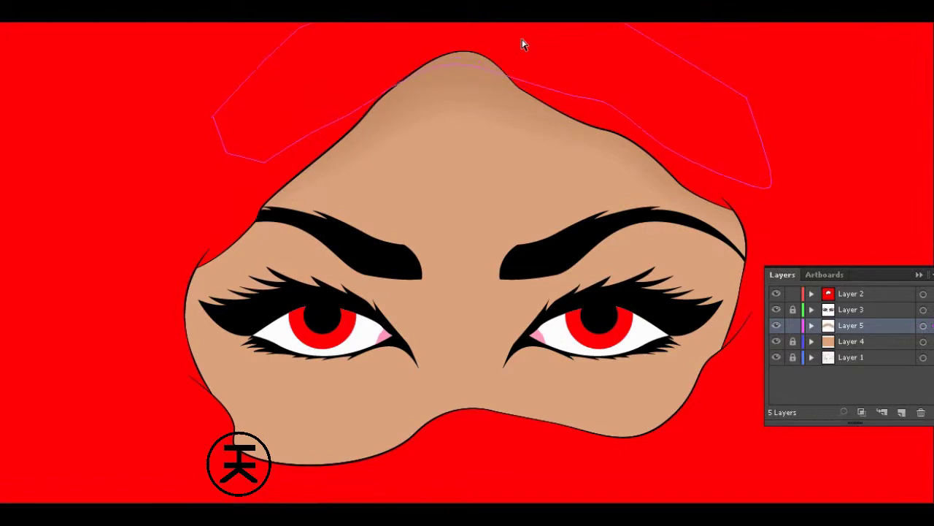
key("ctrl+0")
scroll(463, 133, "up", 3)
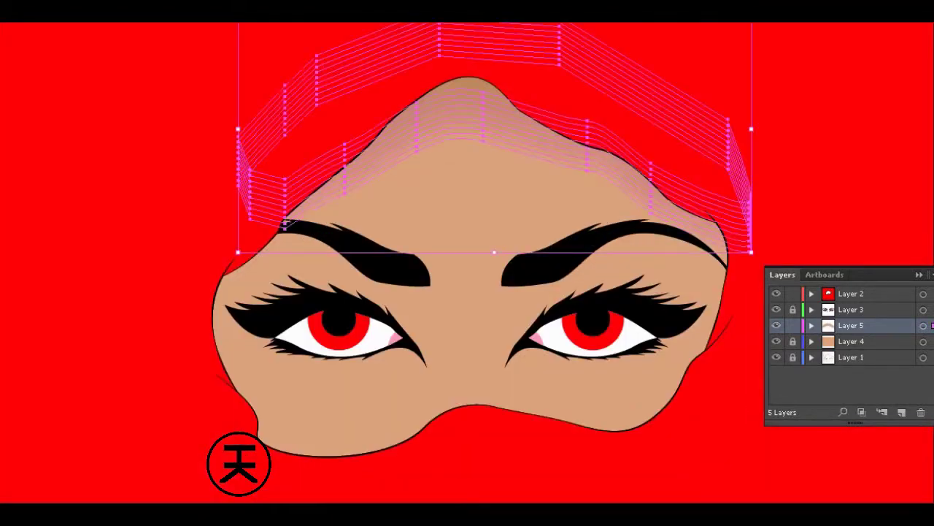
left_click(459, 213)
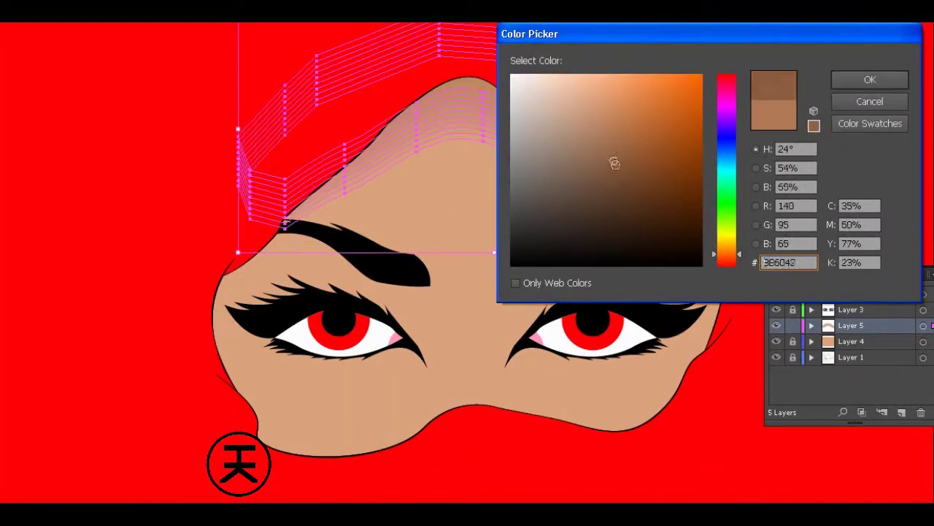
left_click(869, 79)
key("ctrl+0")
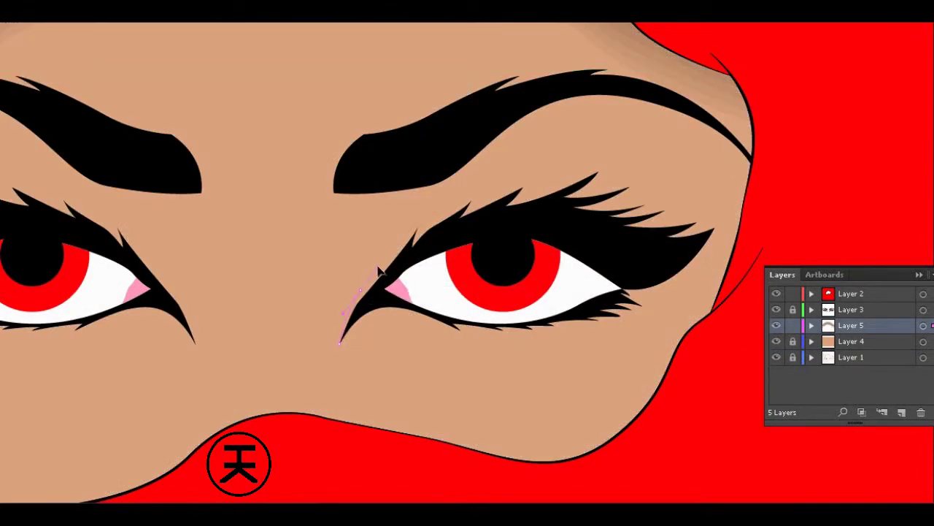
- Close the brown shadow shape beside the eye and trim its edge at the brow tip
left_click(353, 190)
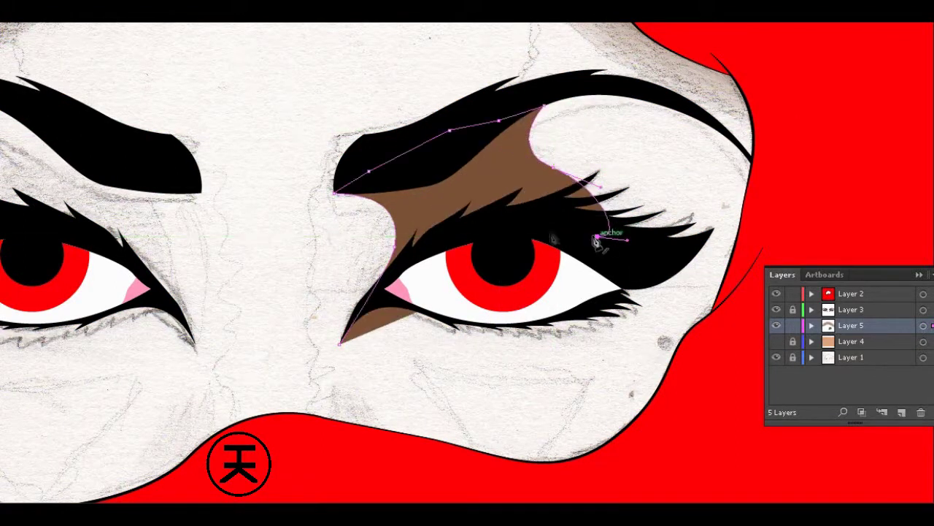
left_click(458, 236)
left_click(343, 343)
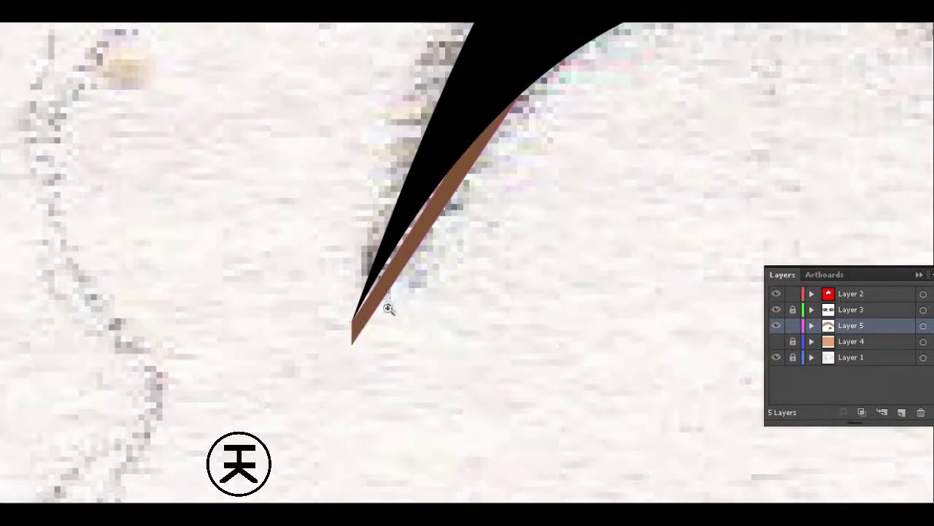
left_click(355, 344)
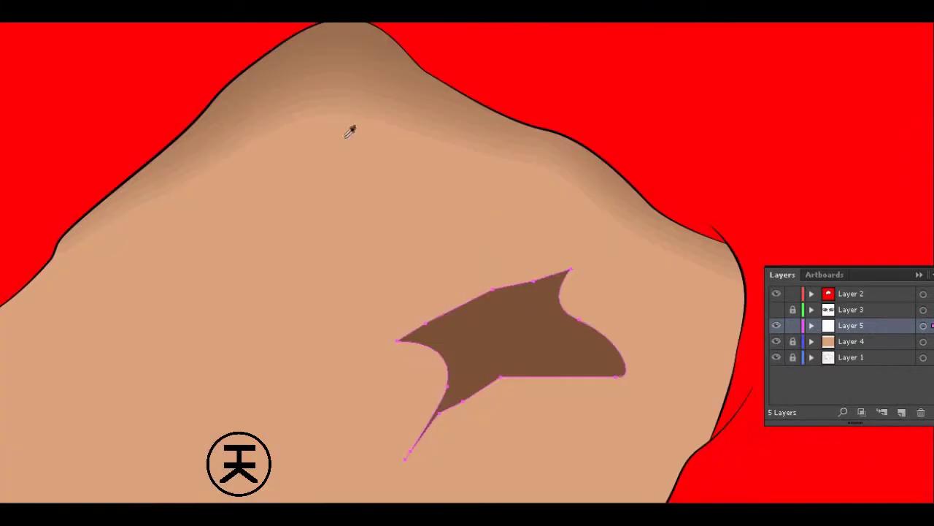
- Nudge the shadow shape left and down and cut away its lower tail with Pathfinder
left_click(776, 310)
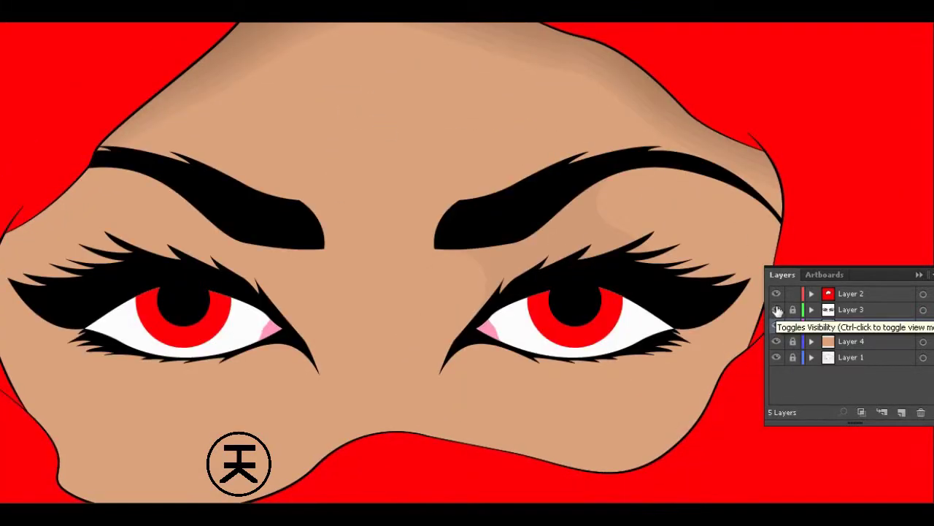
left_click_drag(423, 263, 416, 256)
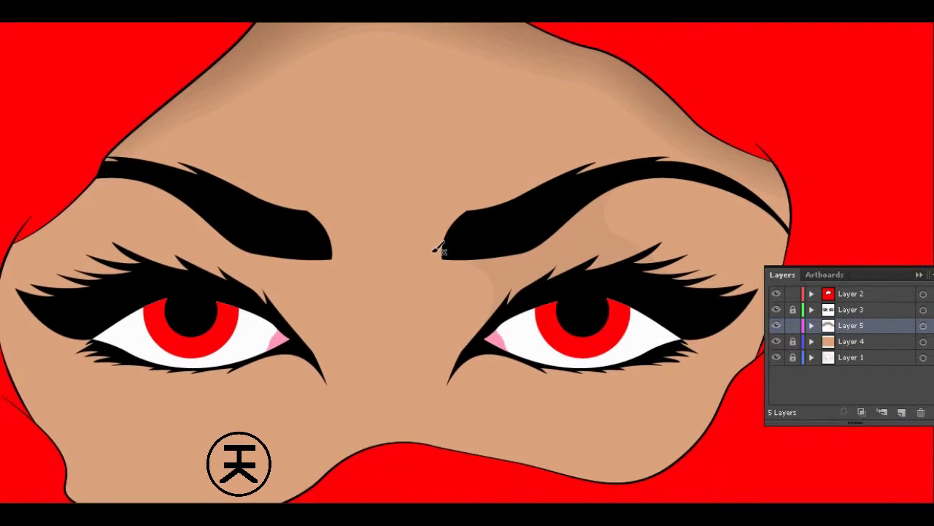
left_click(776, 309)
key("Left")
key("Left")
key("Down")
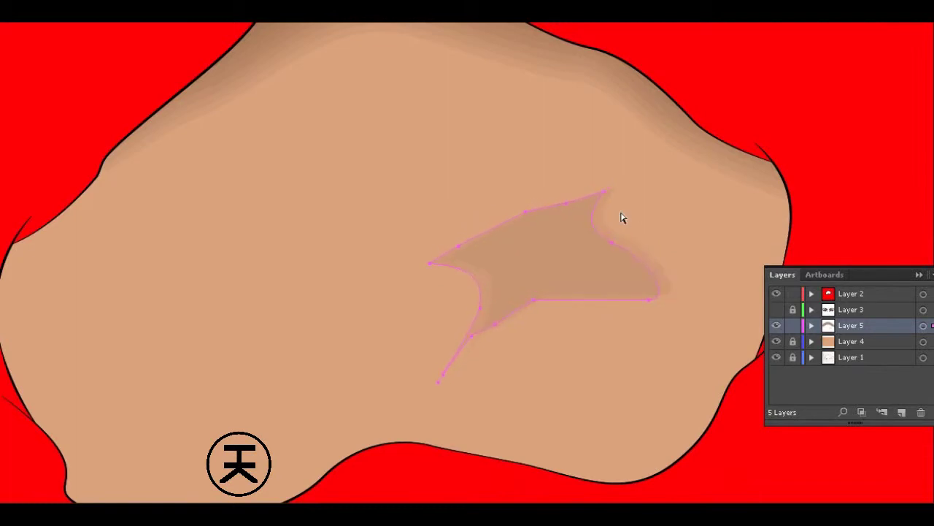
key("shift+ctrl+F9")
left_click(840, 362)
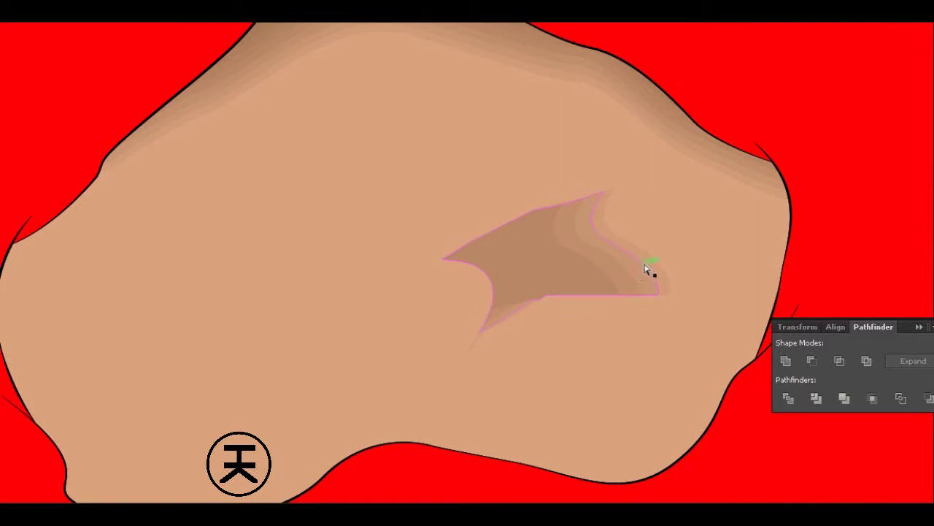
- Unhide the eye layer, Reflect the inner-brow shading blend, and Alt-drag a copy to the left brow
key("F7")
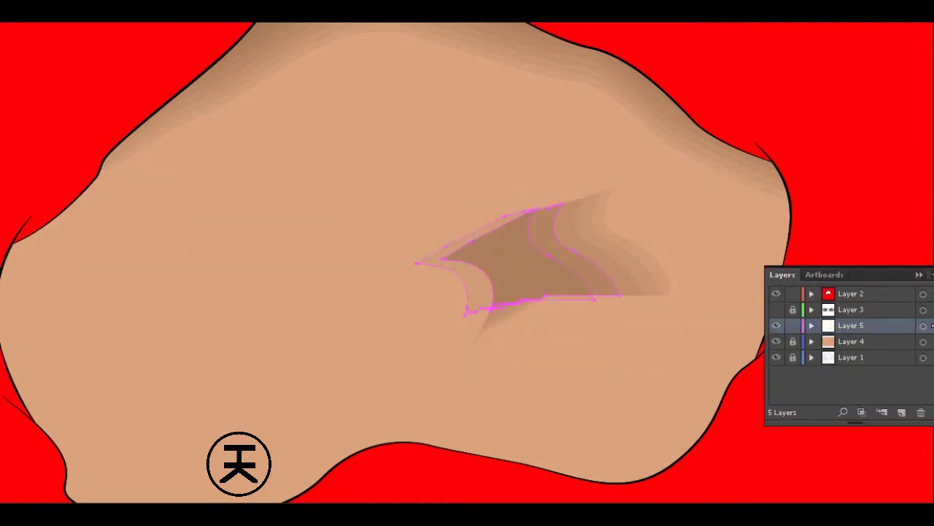
key("ctrl+shift+F9")
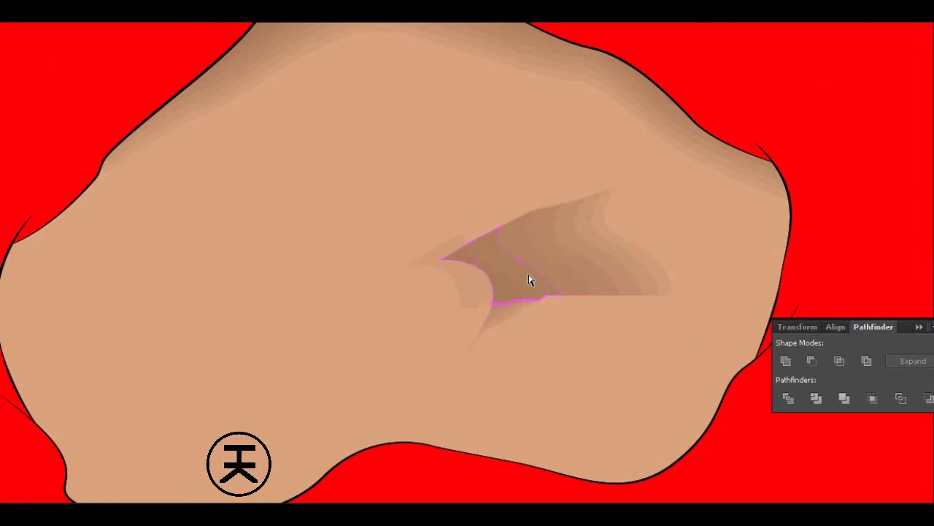
key("F7")
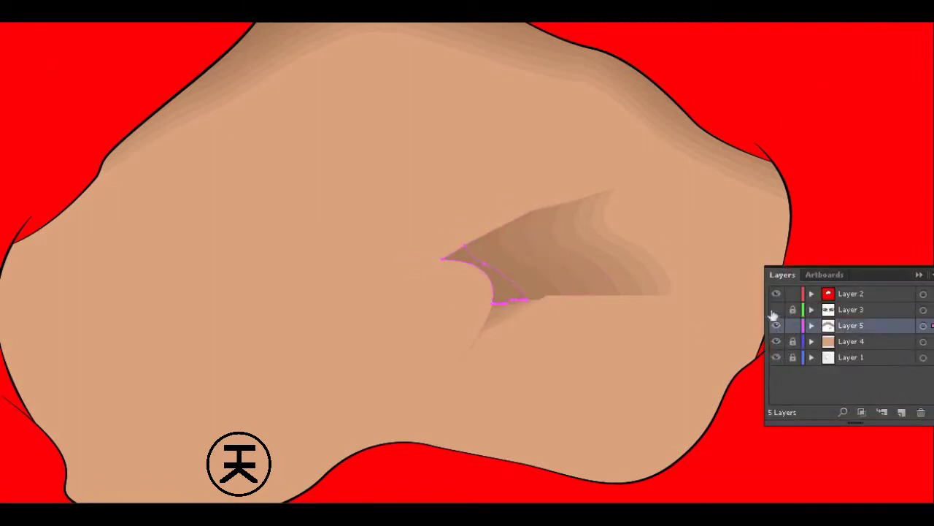
left_click(776, 310)
left_click(646, 192)
scroll(622, 205, "up", 2)
right_click(536, 250)
left_click(657, 387)
left_click(446, 373)
left_click_drag(615, 284, 299, 263)
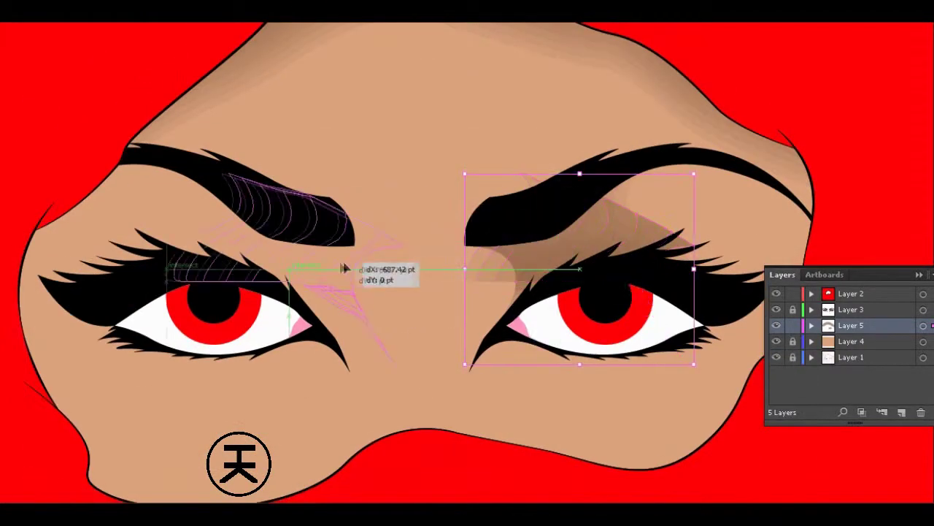
- Check the mirrored brow shading and draw a small closed Pencil shape at the face's left edge
left_click(344, 251)
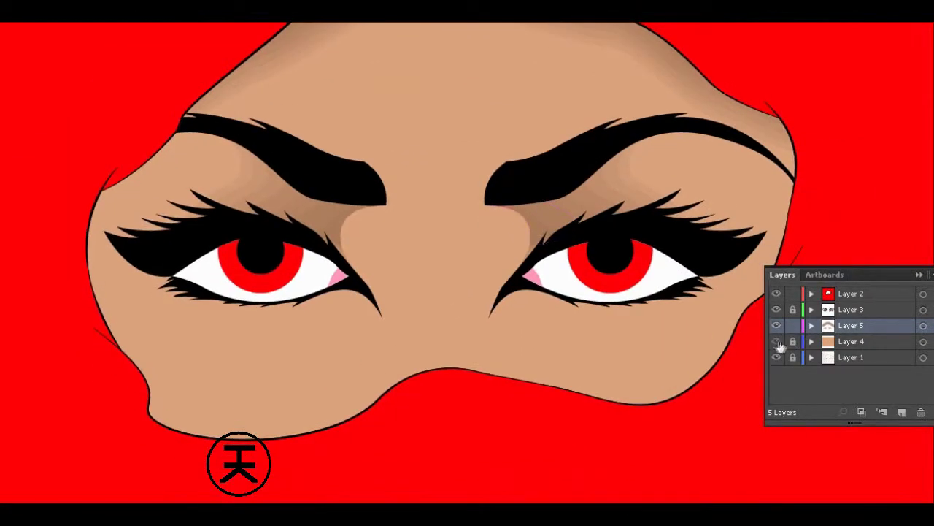
left_click(776, 341)
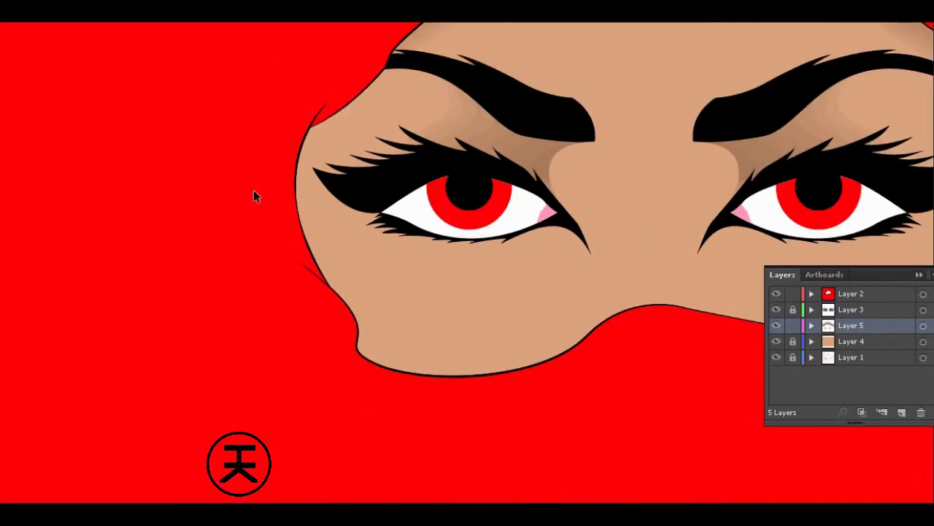
left_click_drag(312, 51, 330, 106)
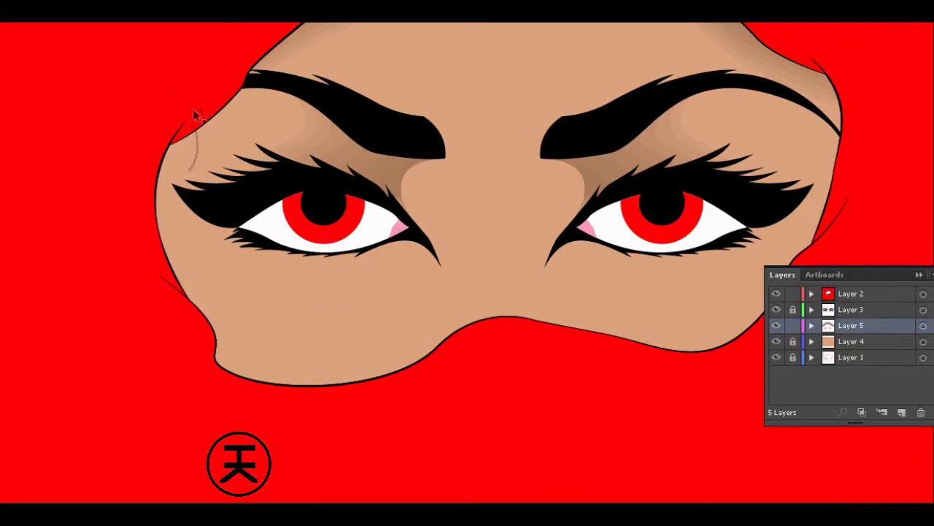
- Draw freehand brown shadow strokes on the left face, inner left brow and lower face
left_click_drag(219, 139, 175, 150)
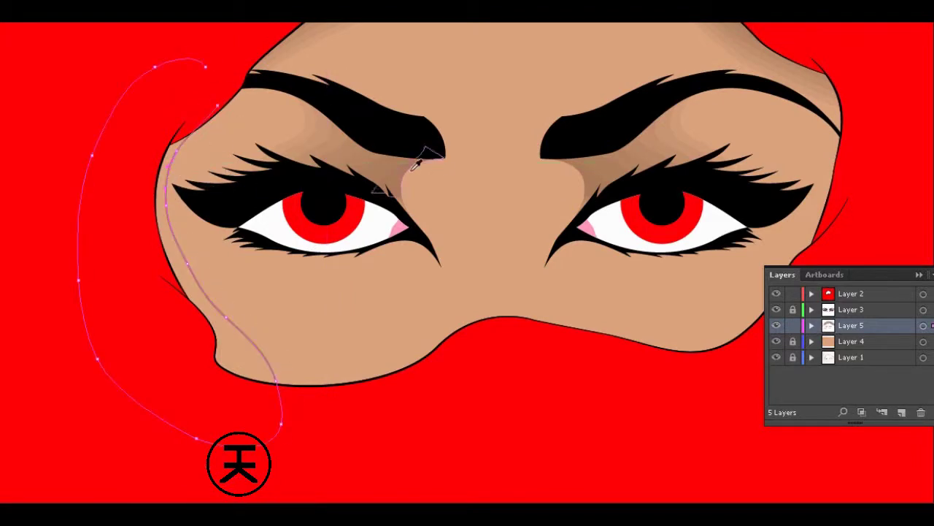
key("i")
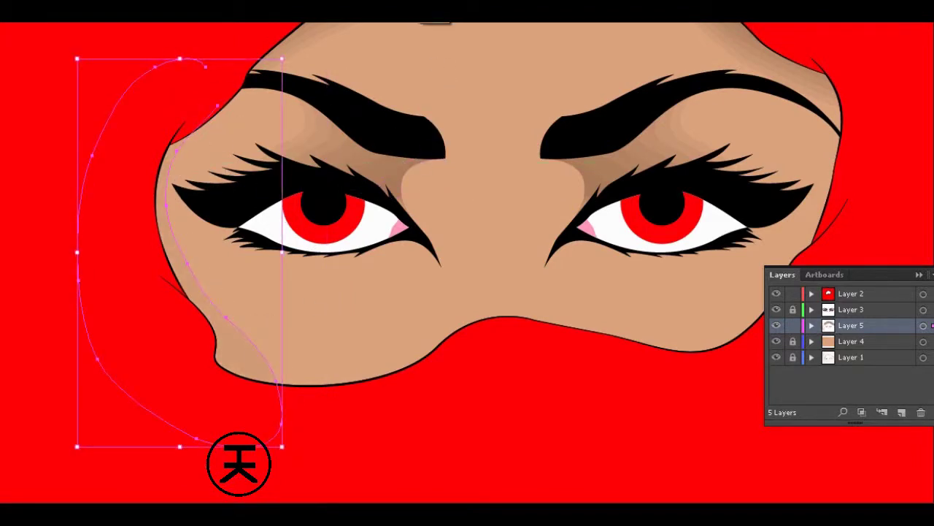
left_click_drag(479, 79, 428, 63)
left_click_drag(259, 182, 306, 153)
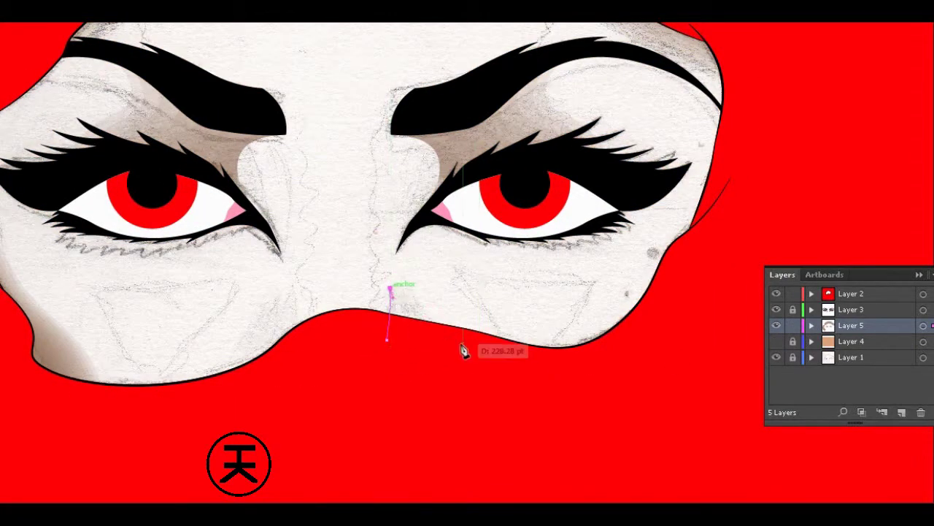
left_click_drag(475, 327, 494, 332)
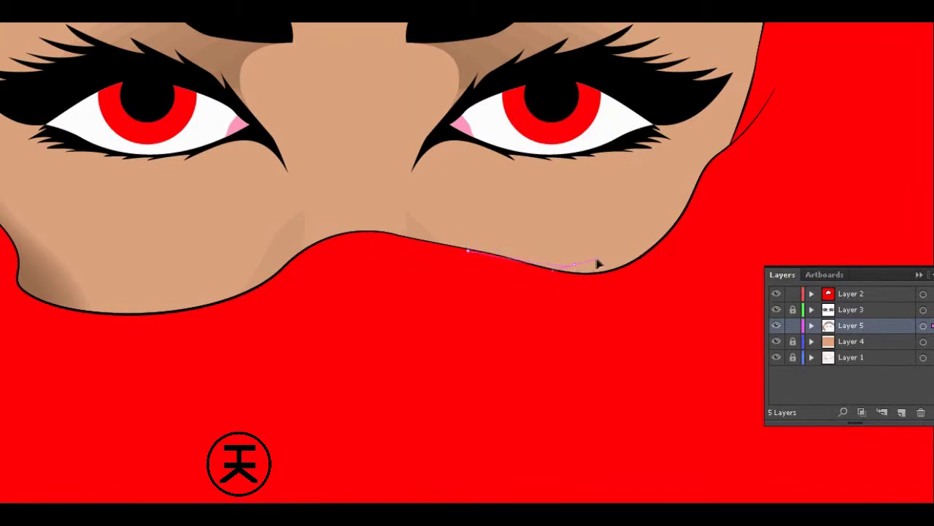
- Pen-trace a brown shadow path along the left jaw
left_click(652, 190)
left_click(719, 142)
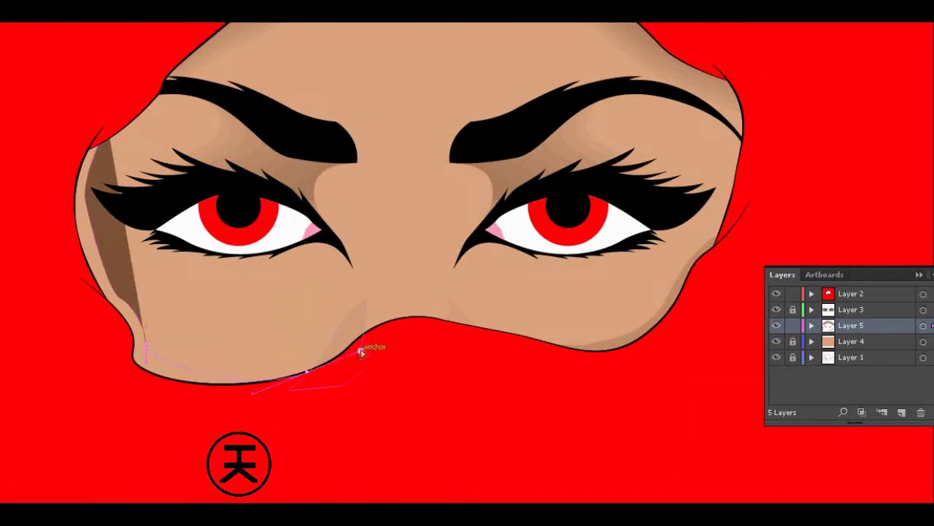
left_click(66, 106)
left_click(35, 235)
left_click(69, 350)
left_click(148, 435)
left_click(292, 445)
left_click(622, 337)
key("v")
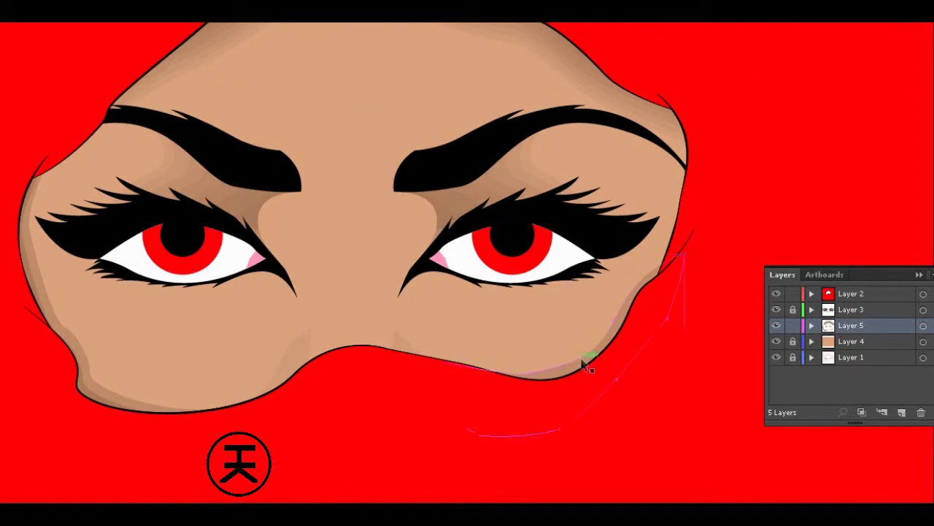
- Check the jaw shadow path and lock Layer 5 holding the shading
left_click(54, 391)
left_click(319, 344)
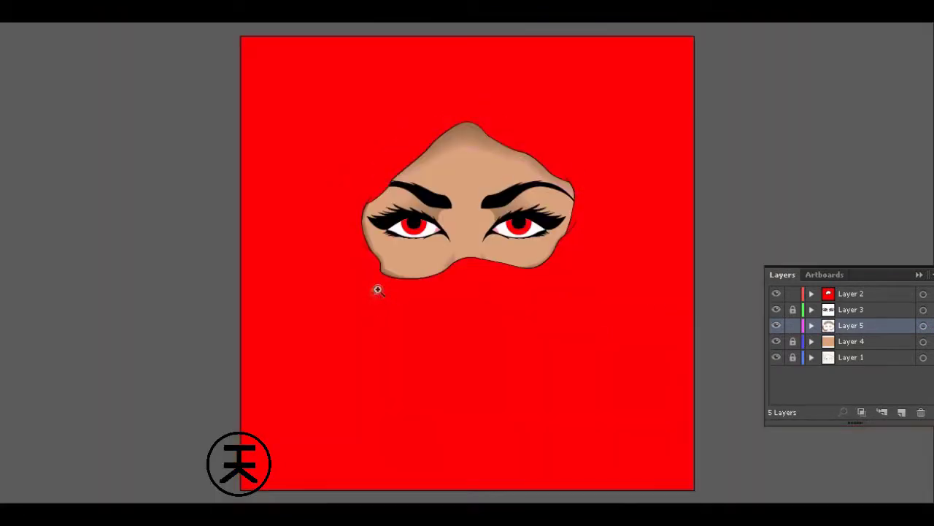
left_click(377, 289)
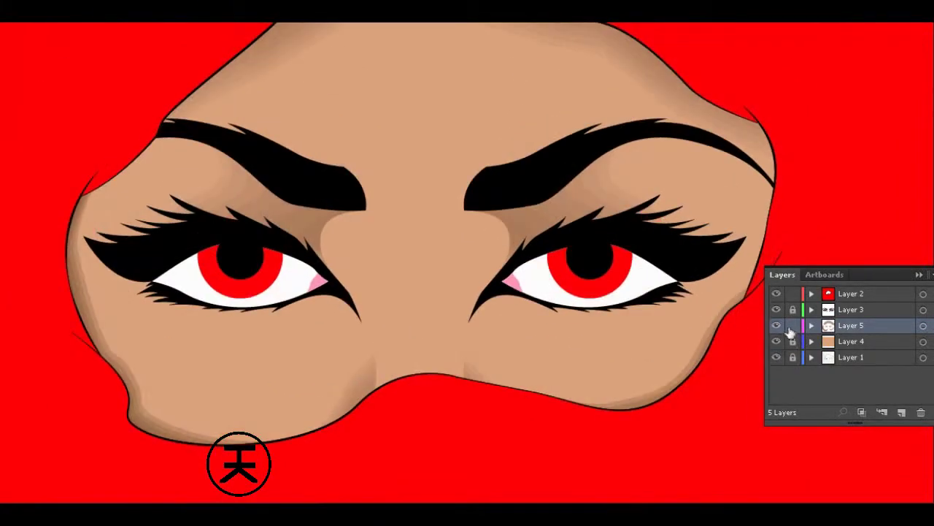
left_click(793, 326)
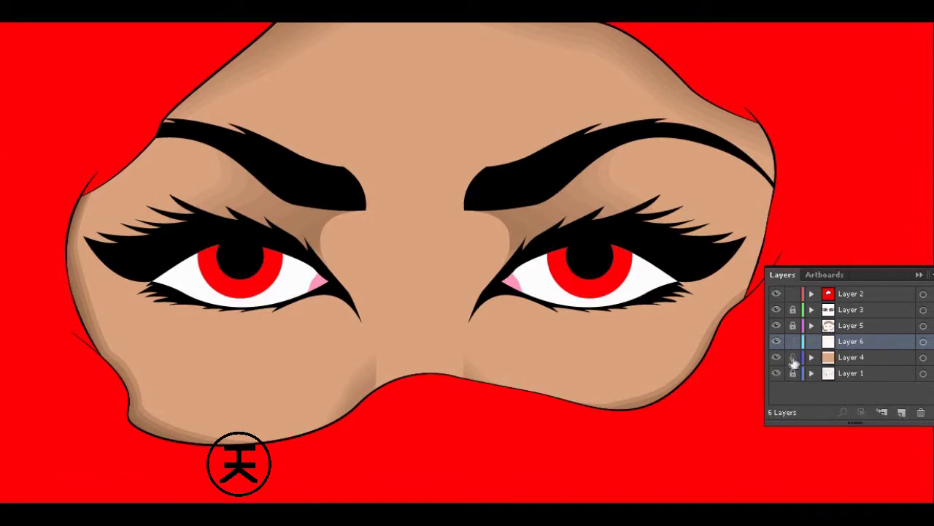
- Pen-trace the highlight outline across the forehead and down the nose bridge over the sketch
left_click(776, 357)
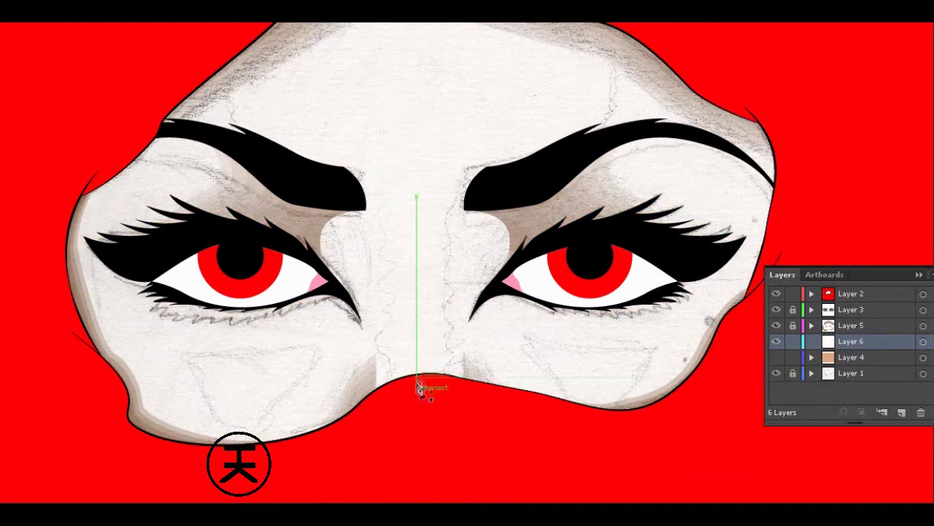
left_click_drag(375, 204, 249, 141)
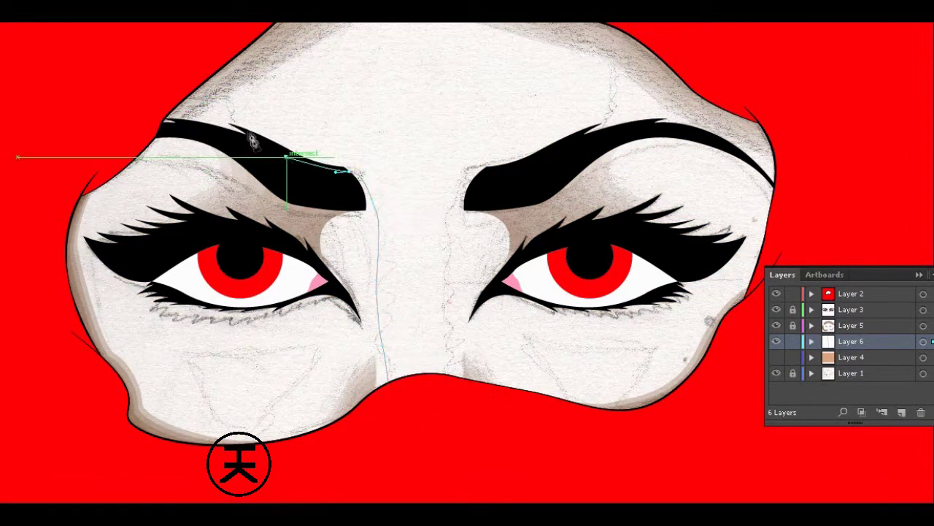
scroll(248, 139, "up", 3)
left_click(628, 108)
left_click(597, 190)
left_click(557, 221)
left_click(488, 216)
left_click(453, 257)
left_click_drag(457, 454, 460, 470)
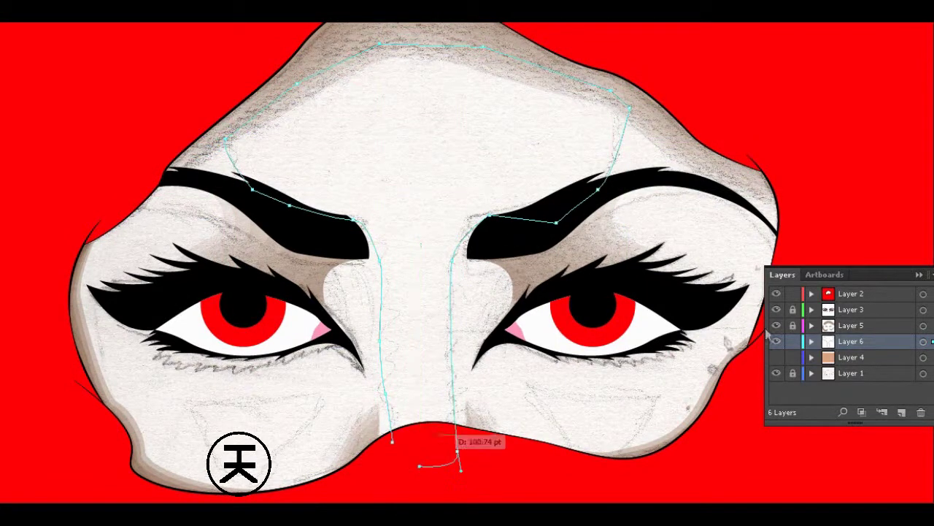
- Fill the traced forehead shape with light tan and select it
left_click(776, 357)
key("v")
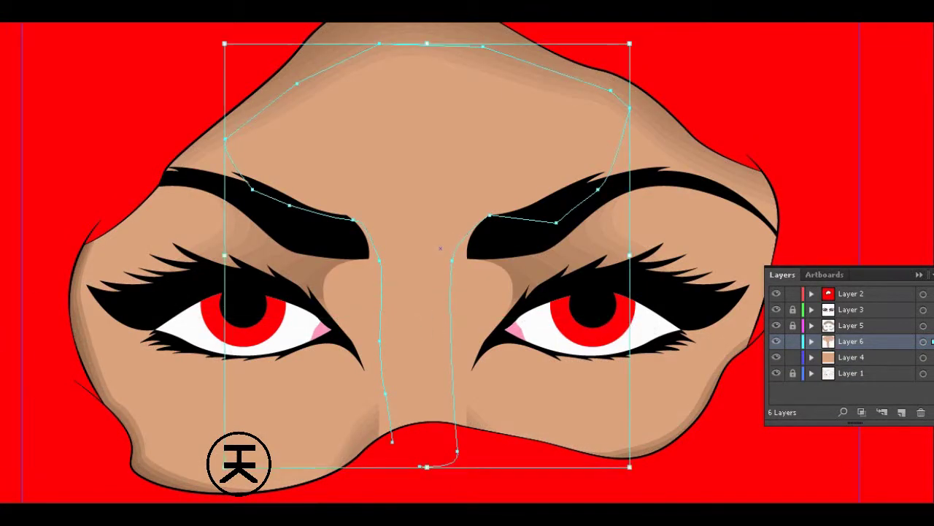
key("Return")
scroll(487, 217, "up", 5)
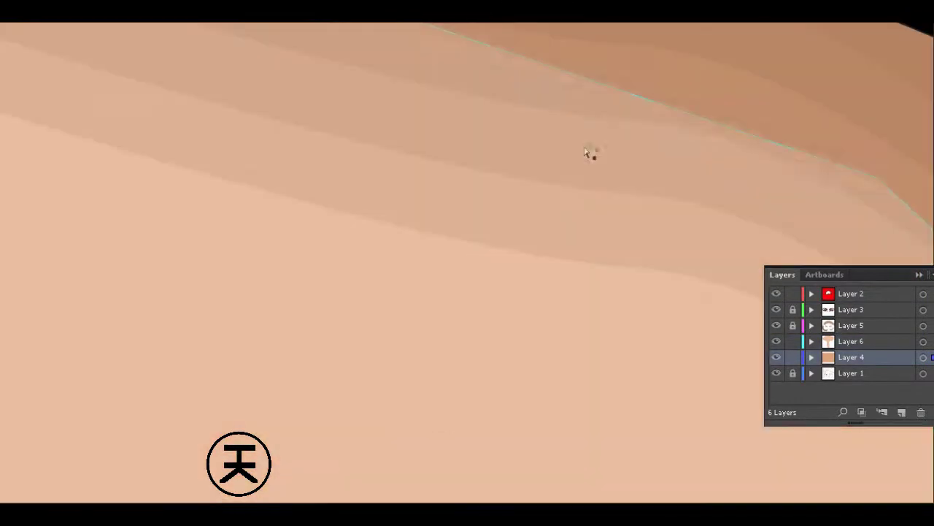
left_click(668, 265)
left_click(696, 234)
scroll(481, 221, "down", 4)
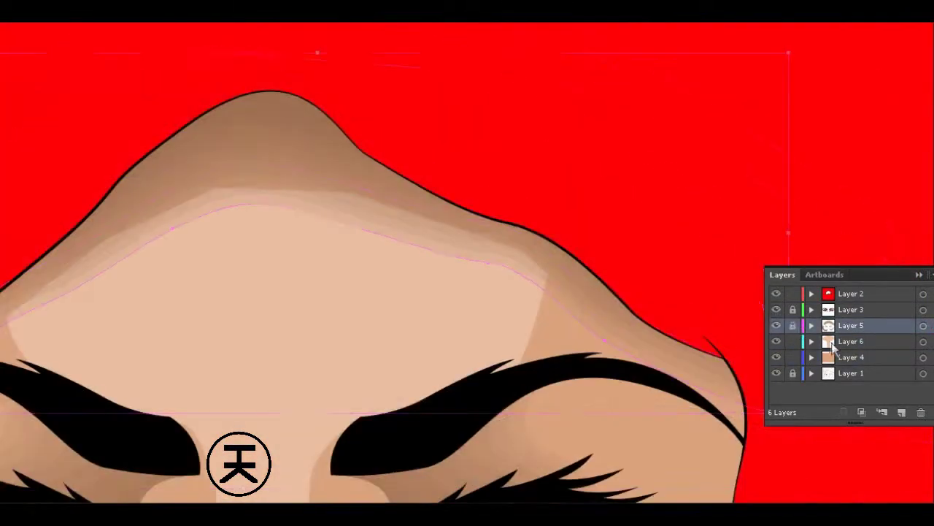
left_click(496, 234)
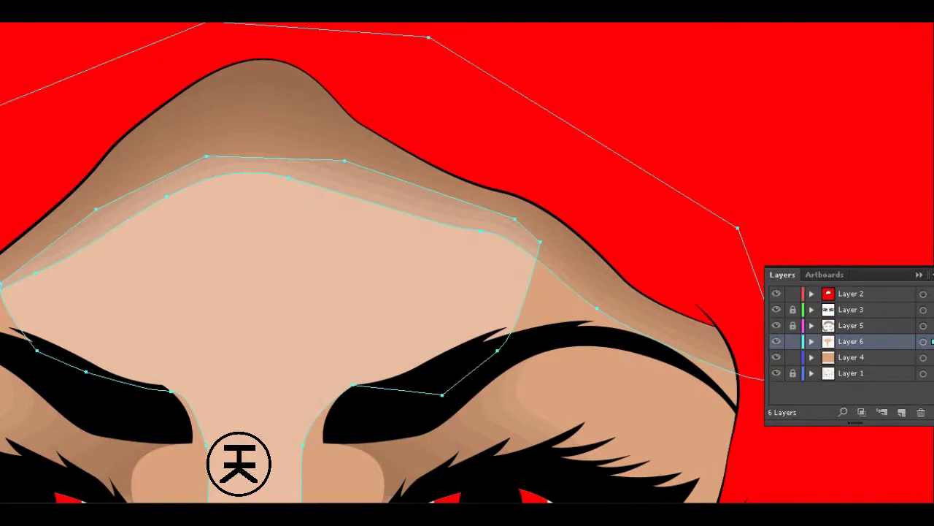
- Lower the forehead highlight's opacity so it is partly transparent
key("ctrl+shift+F9")
left_click(811, 360)
scroll(717, 135, "up", 3)
scroll(338, 308, "down", 5)
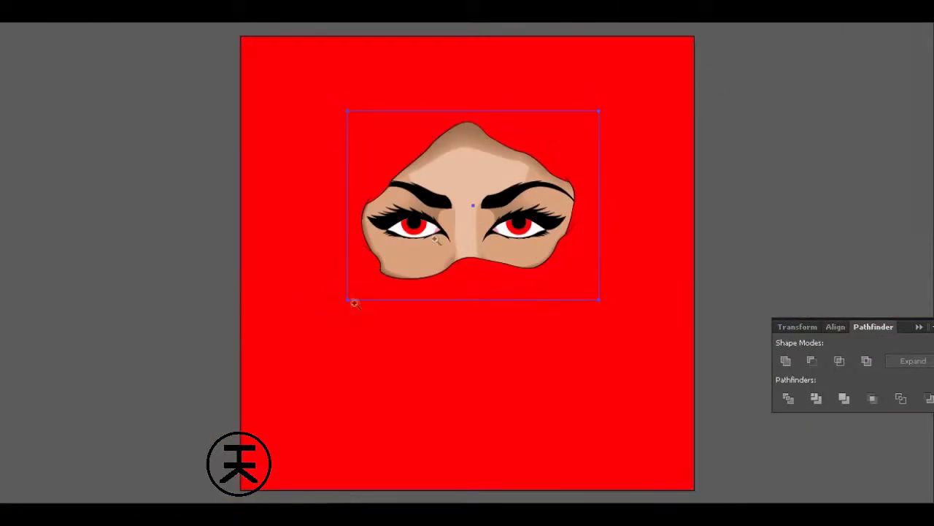
scroll(657, 113, "up", 2)
key("F7")
left_click(441, 22)
left_click(441, 109)
scroll(523, 190, "up", 3)
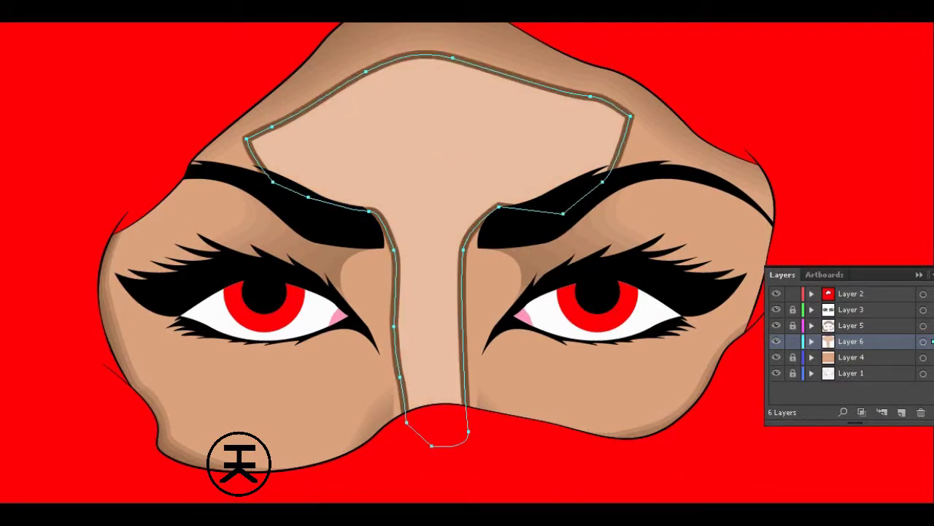
- Give the highlight a thick stroke, expand it, and unite it into one shape
left_click(182, 22)
left_click(183, 332)
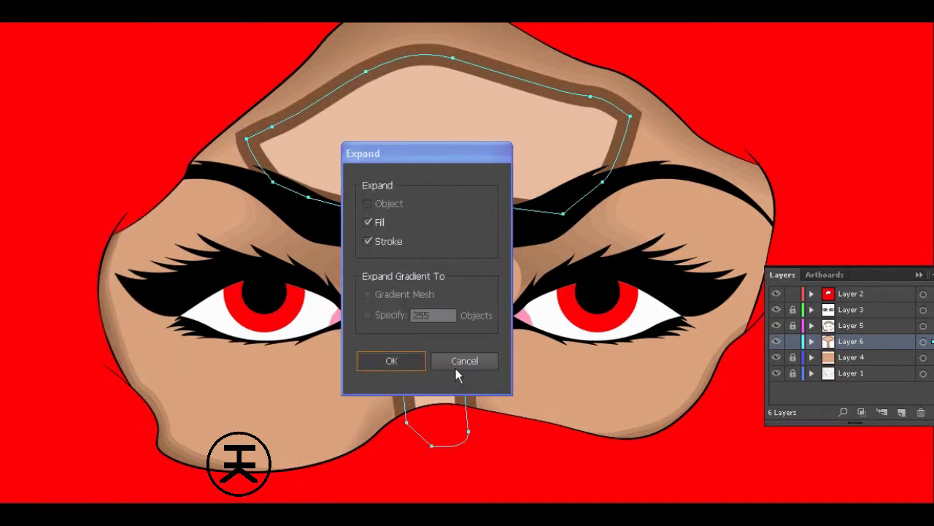
key("Return")
key("ctrl+shift+F9")
left_click(835, 362)
left_click(641, 152)
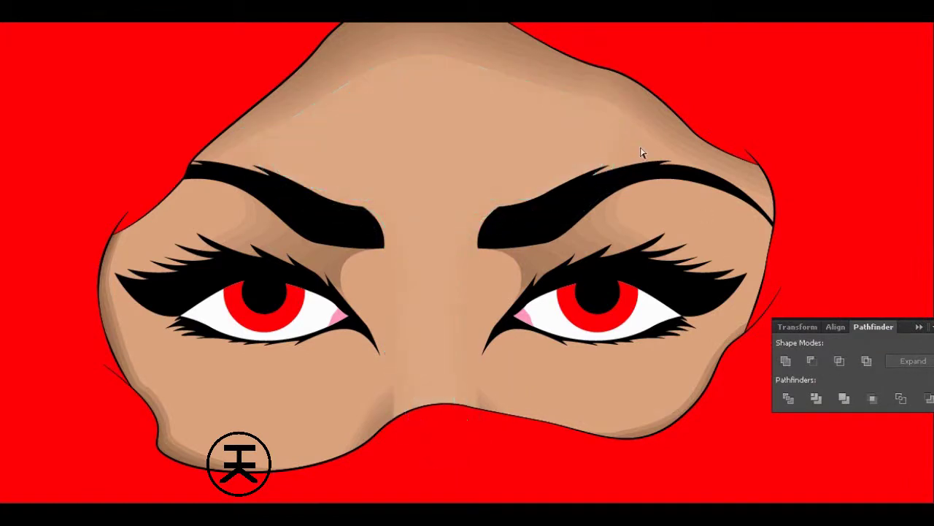
left_click(640, 156)
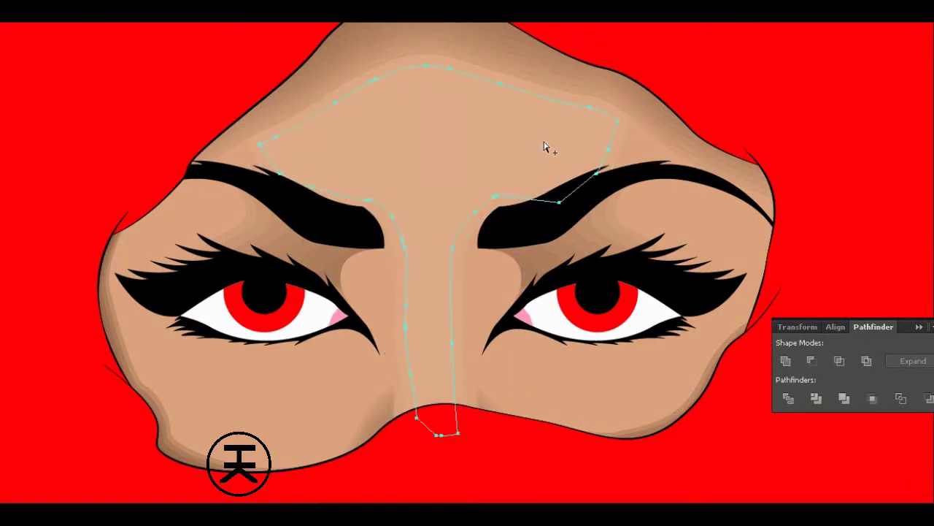
key("Return")
left_click(651, 145)
key("ctrl+0")
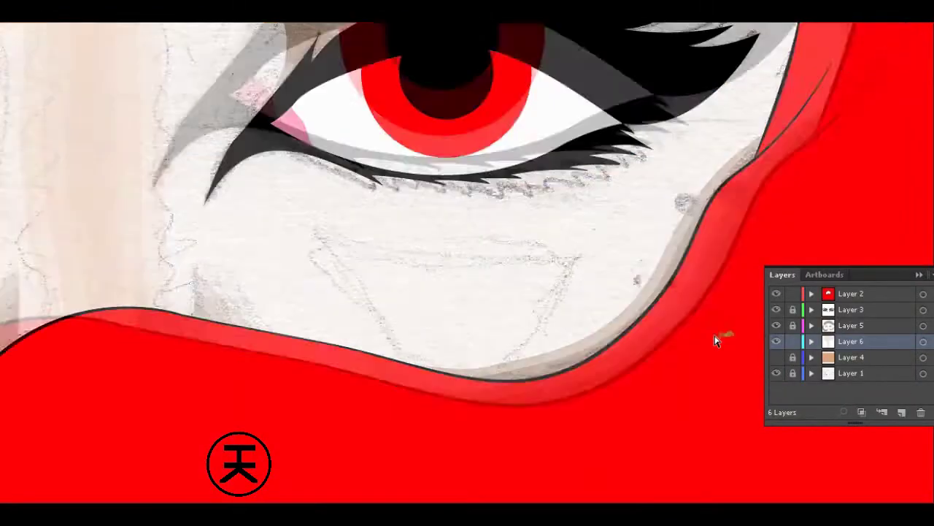
- Pen-draw a closed highlight shape on the cheek below the right eye
left_click_drag(715, 340, 555, 227)
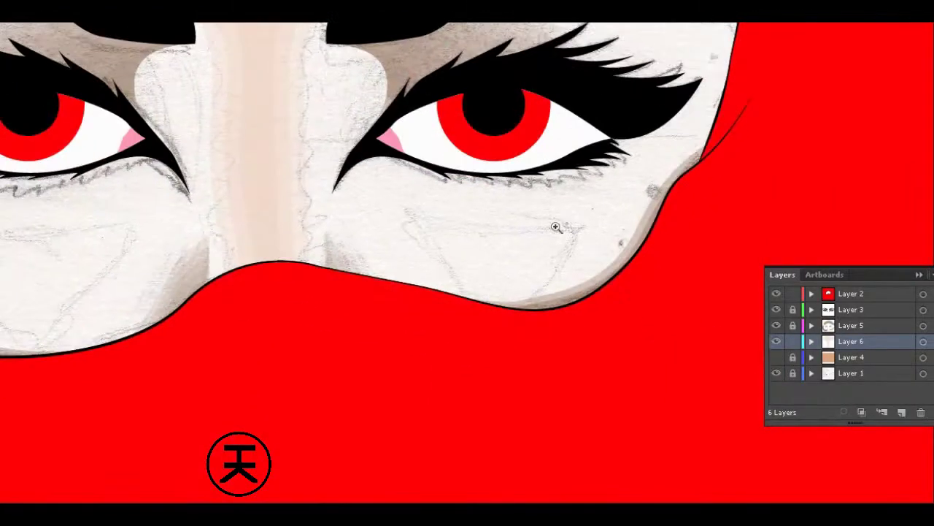
left_click(411, 216)
left_click_drag(434, 306, 402, 350)
left_click_drag(576, 238, 606, 250)
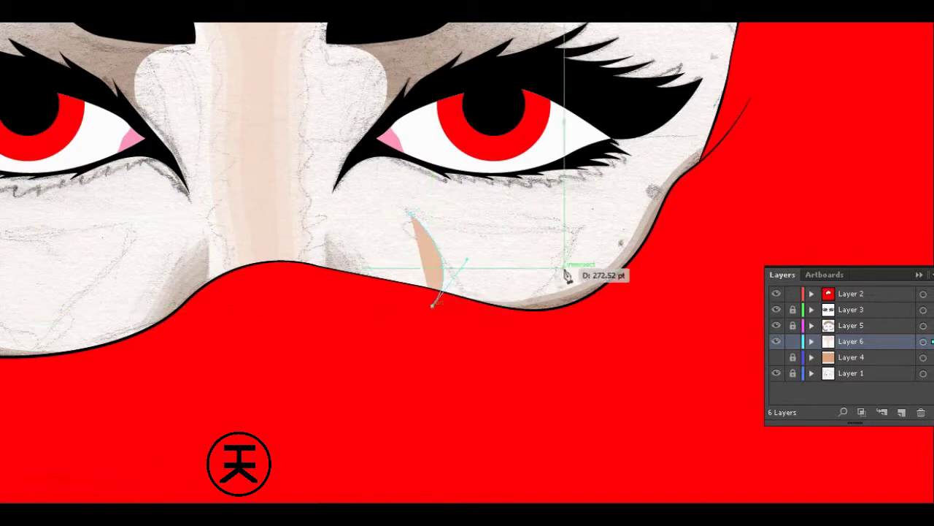
left_click(411, 216)
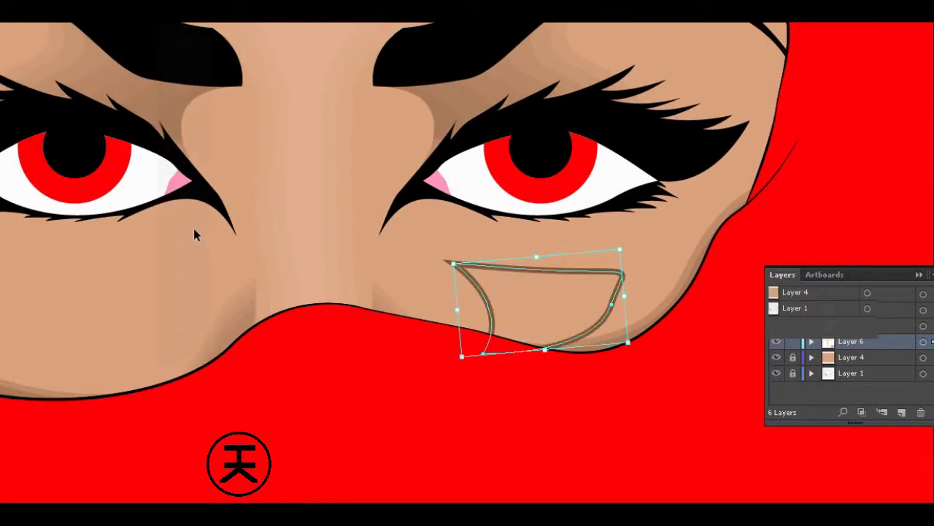
- Expand the shape's fill and stroke and combine the outlines with Pathfinder
left_click(88, 164)
left_click(420, 363)
key("shift+ctrl+F9")
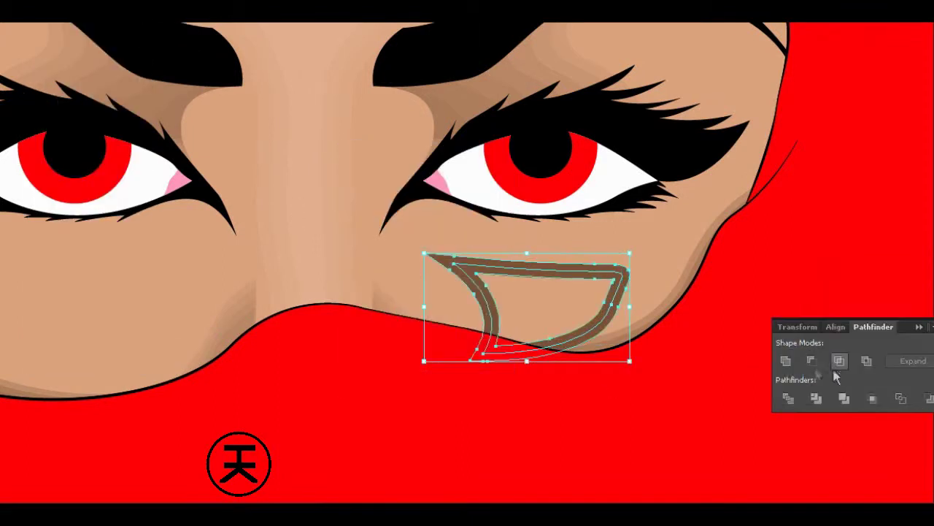
left_click(439, 289)
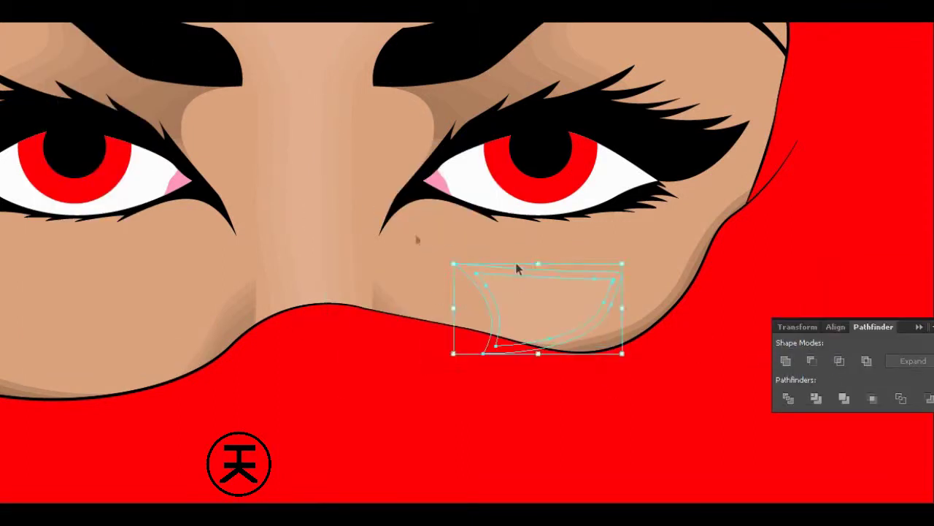
- Thicken and expand the highlight's stroke, then lower its opacity
left_click(186, 13)
left_click(186, 292)
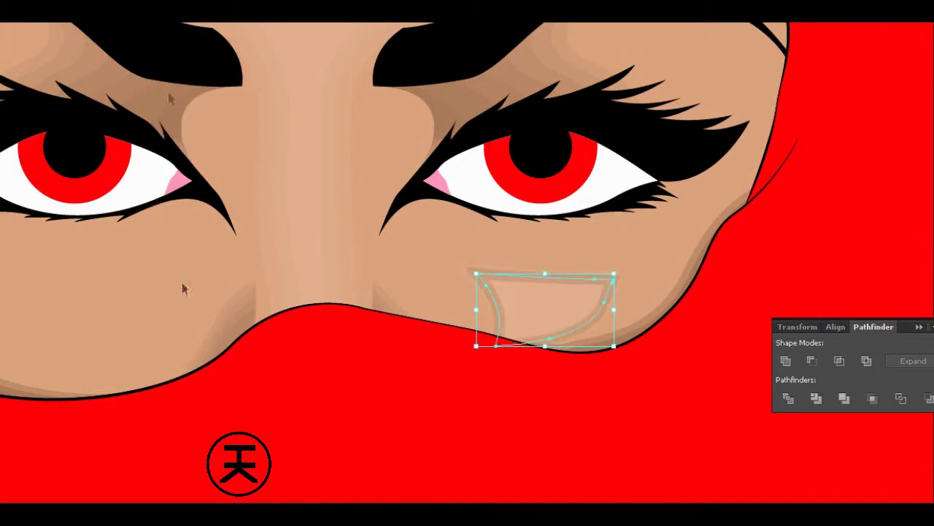
left_click(378, 358)
left_click(631, 246)
key("ctrl+z")
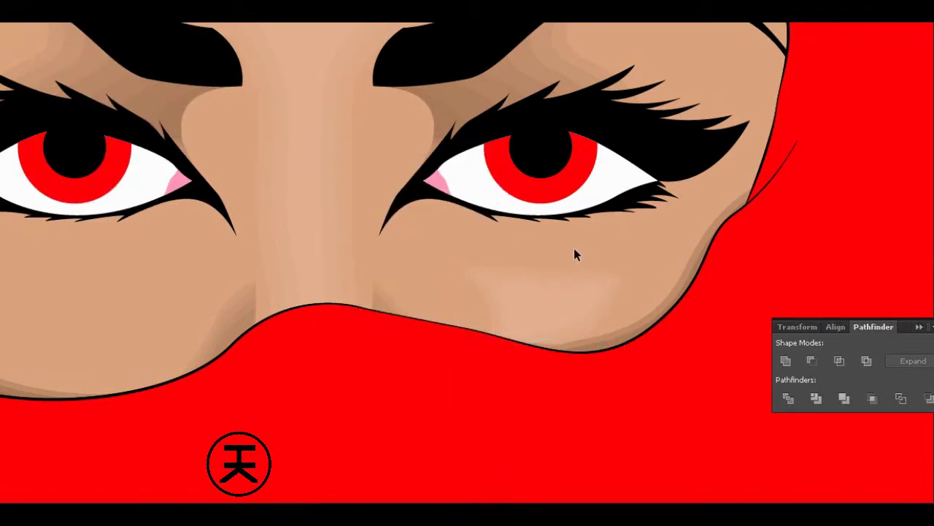
key("ctrl+minus")
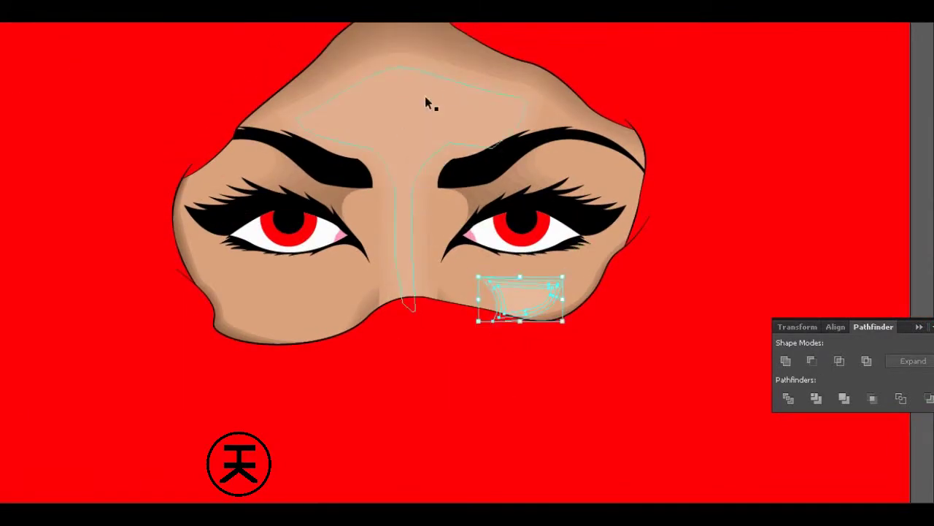
left_click(451, 14)
left_click(450, 50)
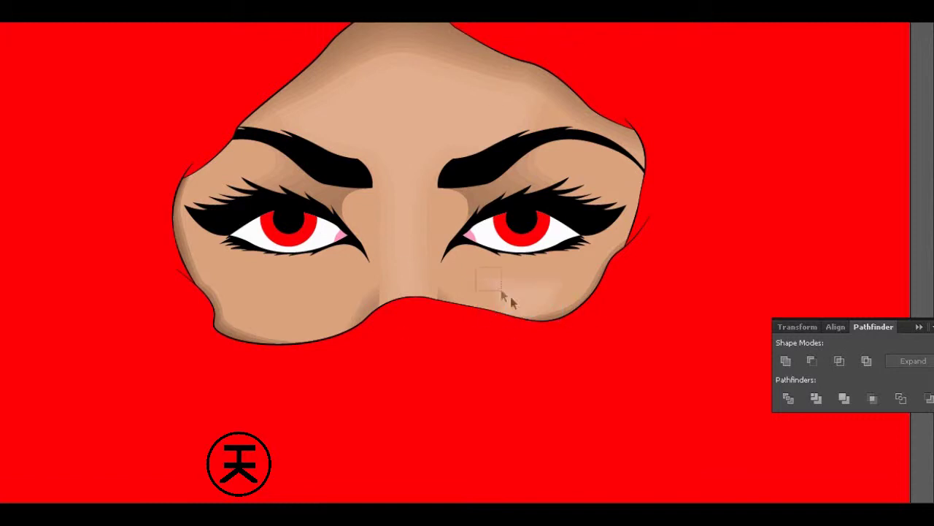
key("F7")
- With the skin layer hidden, pen-draw the highlight shape below the left eye
left_click(776, 357)
left_click(383, 259)
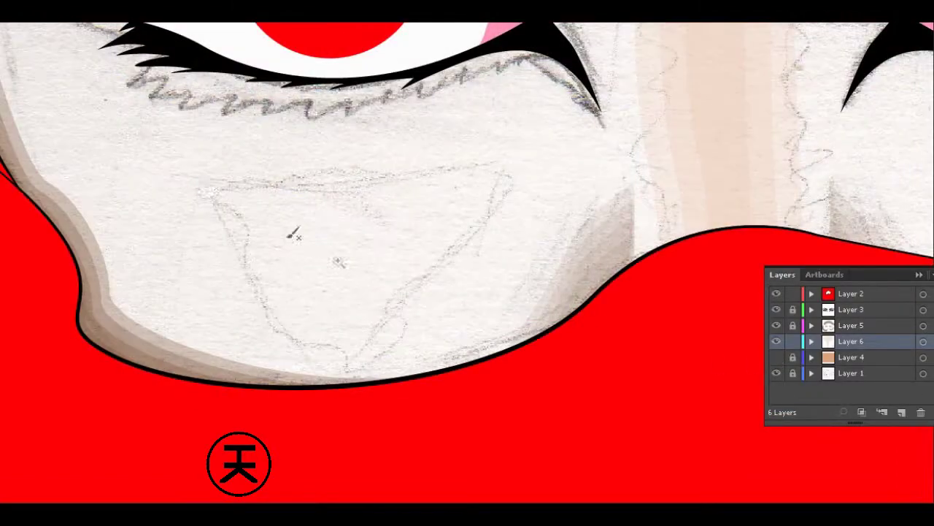
left_click(394, 310)
left_click(485, 179)
left_click(196, 192)
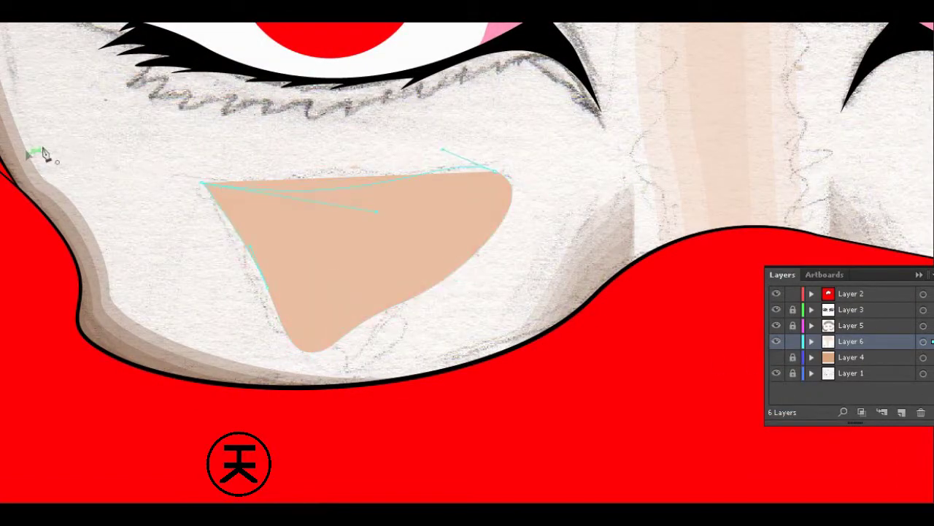
left_click(776, 357)
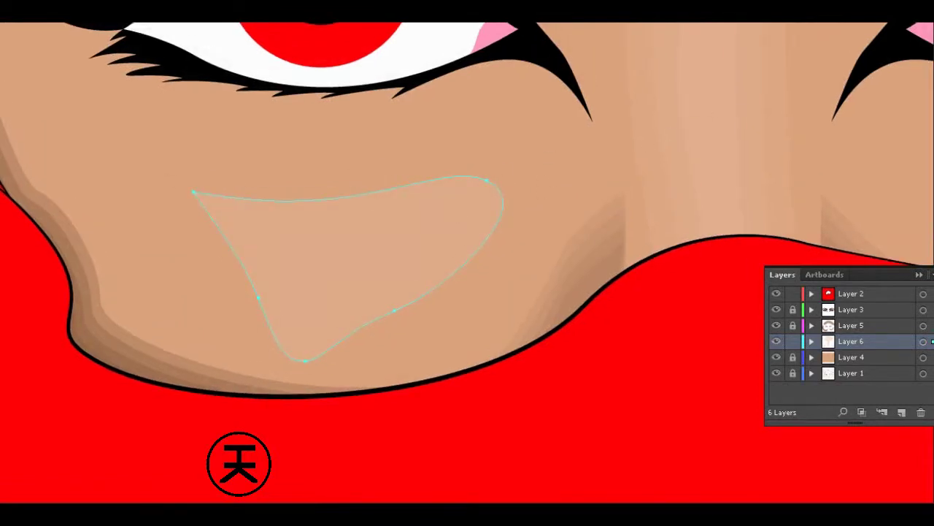
- Offset and expand the left cheek highlight, then zoom in on the eyes
key("shift+ctrl+F9")
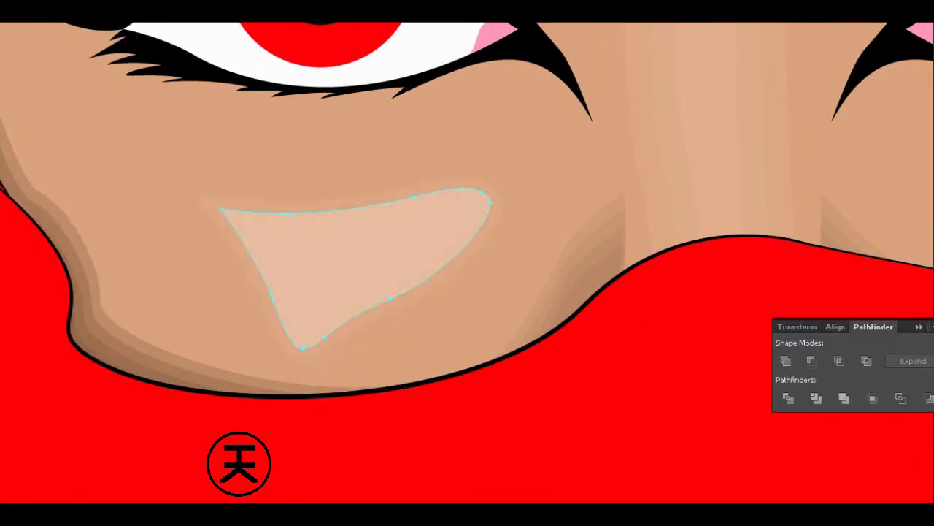
left_click(63, 98)
key("Return")
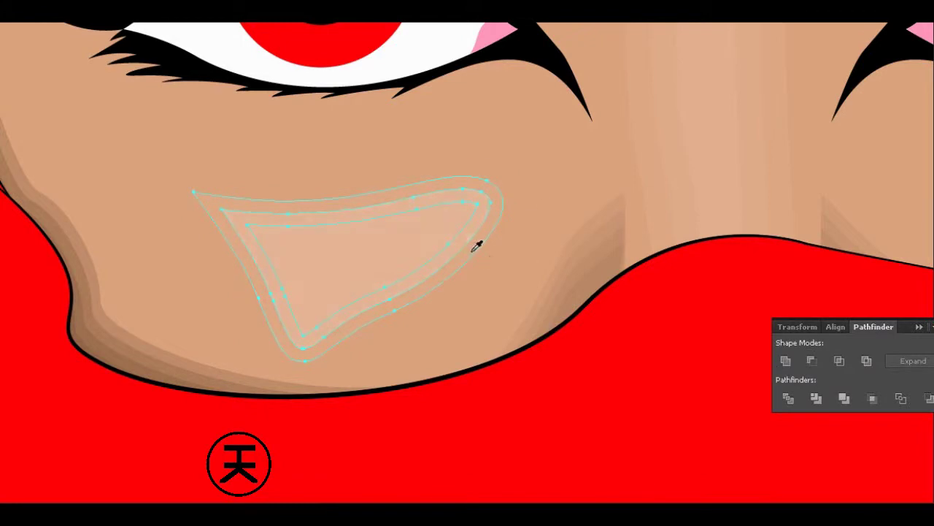
key("ctrl+0")
left_click_drag(351, 302, 613, 109)
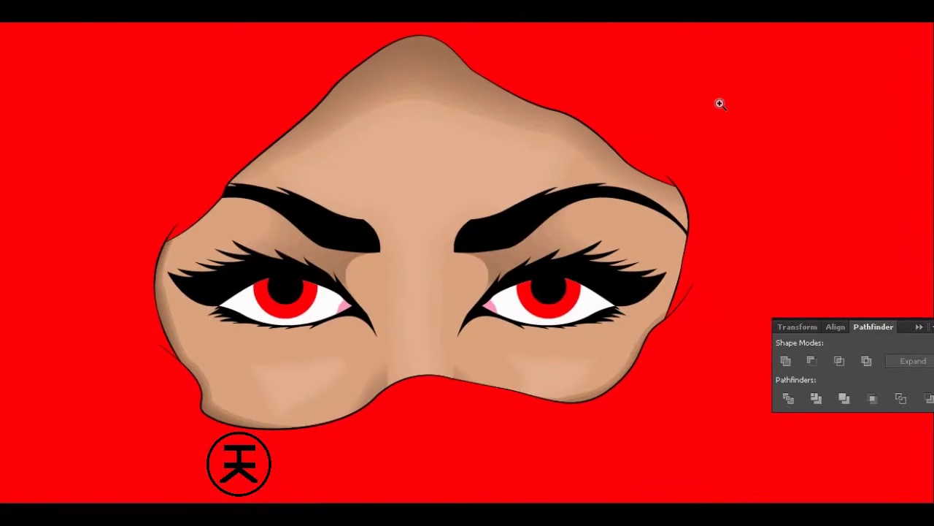
left_click(698, 228)
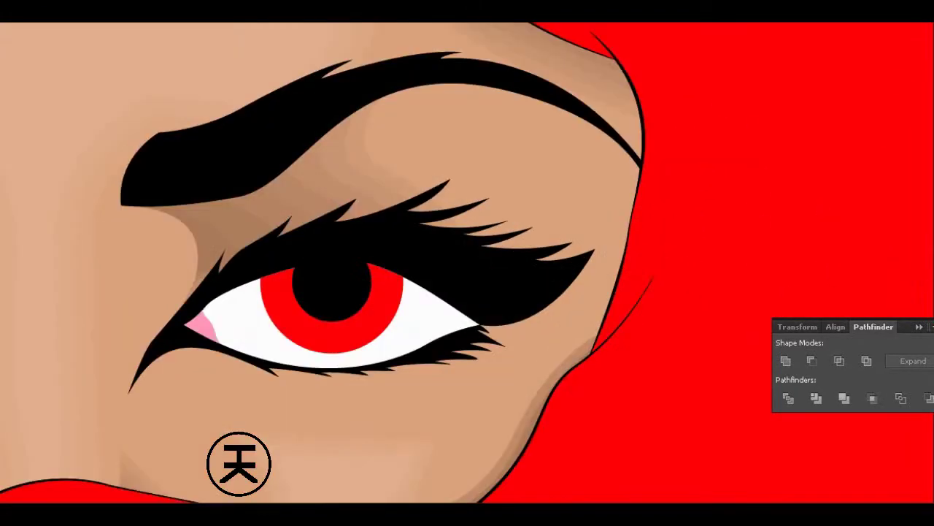
- Pen-draw a brow highlight outline above the right eye, curving along the eyebrow
scroll(479, 117, "up", 1)
left_click_drag(395, 162, 409, 189)
left_click_drag(479, 211, 541, 219)
left_click_drag(649, 305, 672, 284)
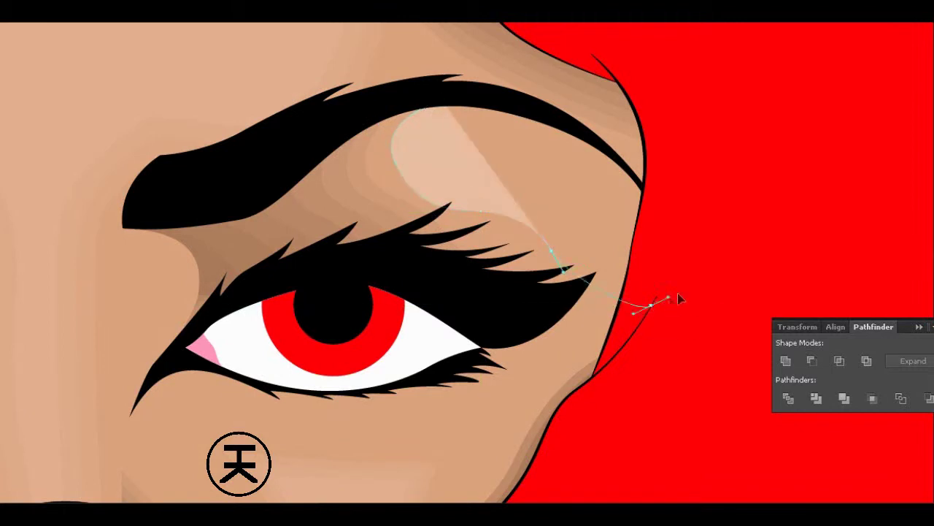
left_click_drag(657, 205, 627, 168)
left_click(545, 111)
left_click(441, 98)
- Add a slightly smaller scaled copy of the highlight, unite both and expand into outlines
key("v")
mouse_move(675, 92)
left_mouse_down()
mouse_move(662, 104)
mouse_move(675, 93)
left_mouse_up()
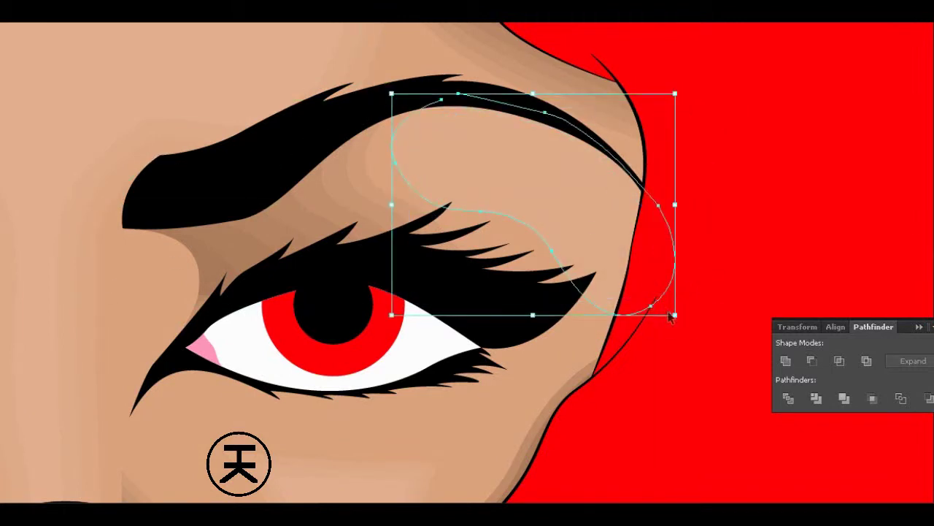
left_click_drag(672, 315, 619, 267)
key("ctrl+z")
right_click(28, 29)
left_click(385, 358)
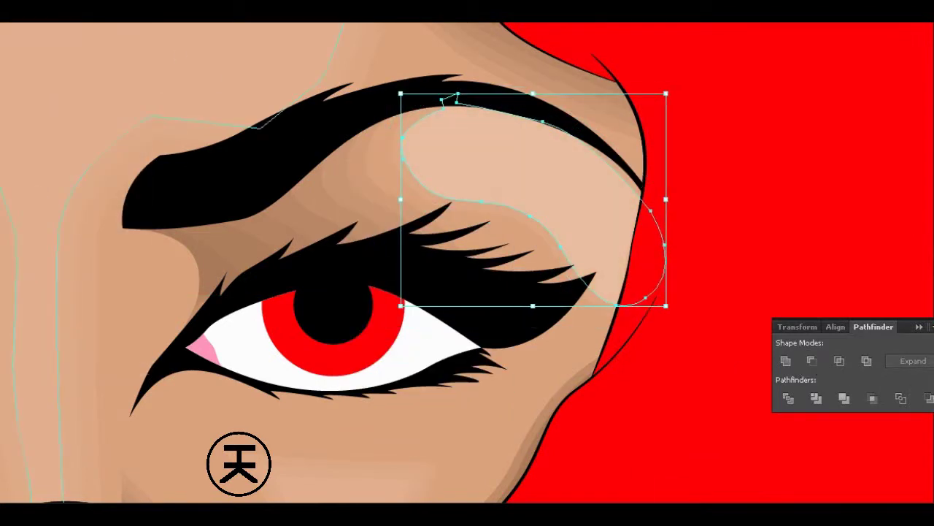
left_click(787, 360)
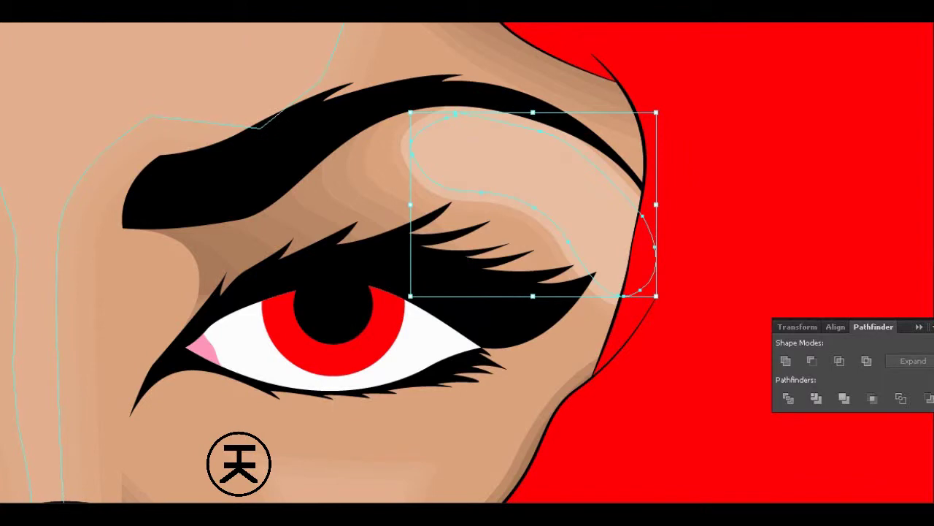
left_click(44, 16)
left_click(93, 109)
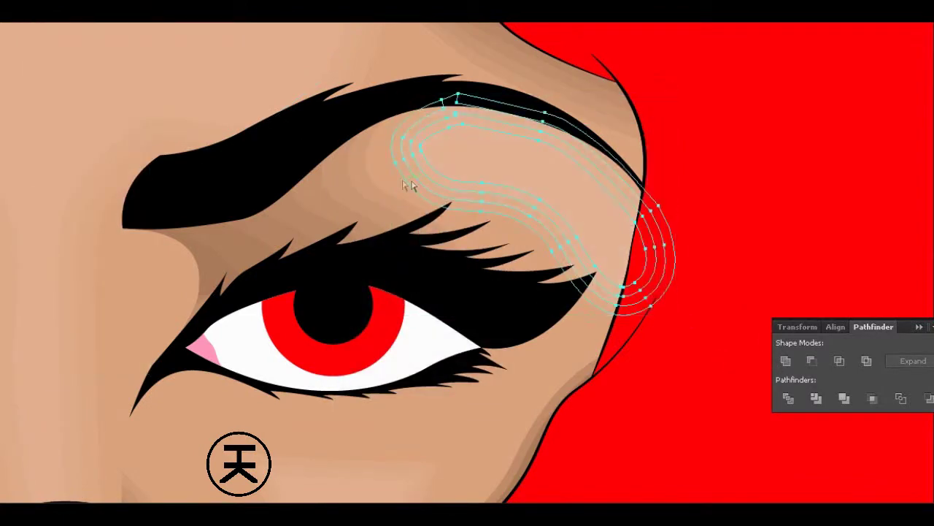
- Zoom in around the eyes and check the cheek highlight beside the nose
key("ctrl+shift+a")
key("ctrl+0")
left_click_drag(335, 310, 643, 147)
left_click(668, 181)
key("ctrl+shift+a")
left_click_drag(469, 394, 483, 396)
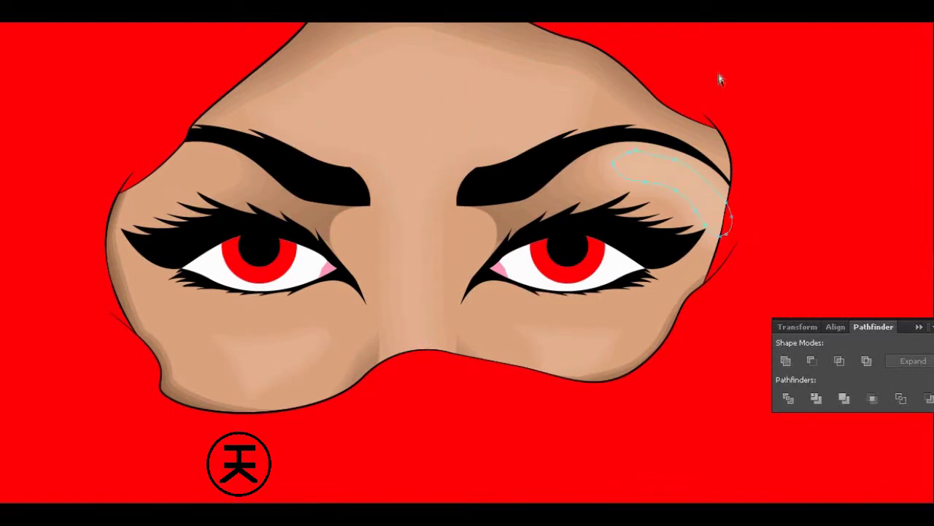
left_click_drag(726, 49, 720, 56)
left_click(576, 352)
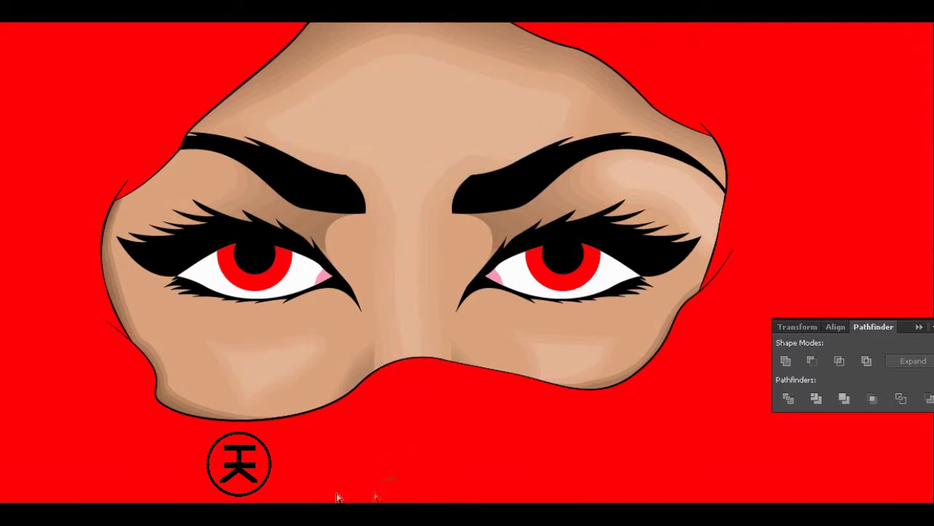
key("ctrl+0")
- Reflect a copy of the right brow highlight and move it under the left eyebrow
right_click(386, 328)
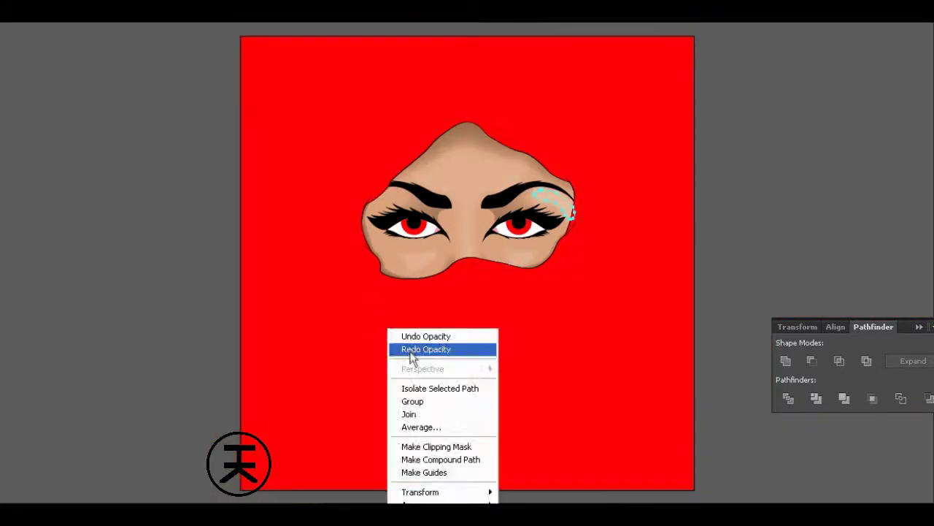
left_click_drag(469, 292, 615, 162)
left_click(509, 177)
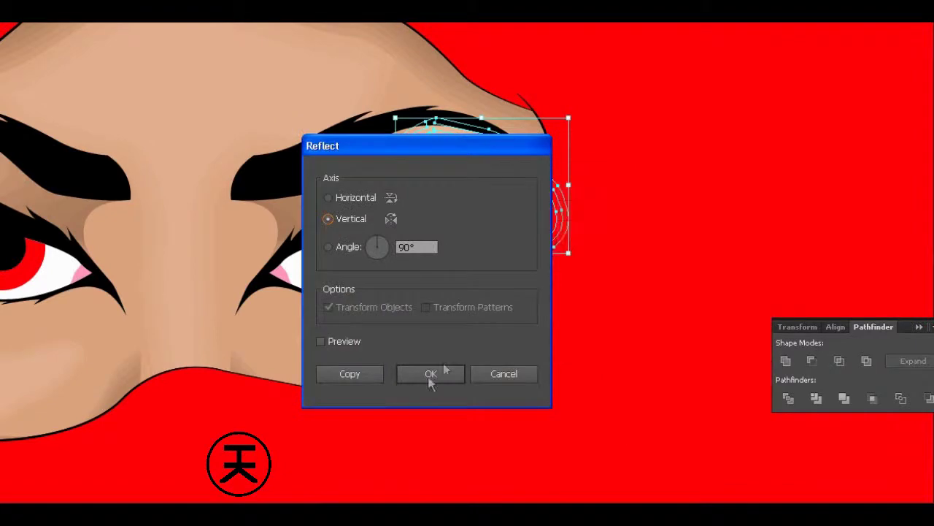
left_click(430, 373)
left_click_drag(605, 193, 53, 191)
key("ctrl+shift+a")
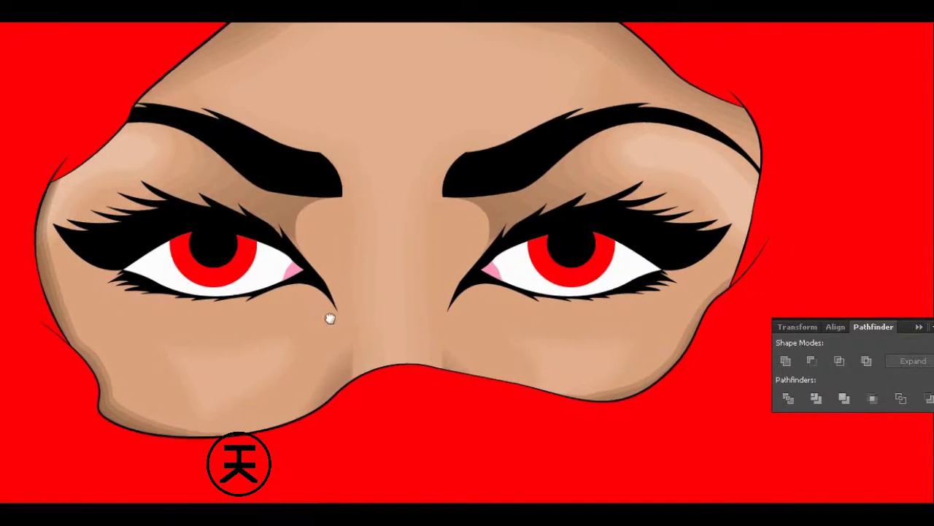
key("ctrl+0")
key("F7")
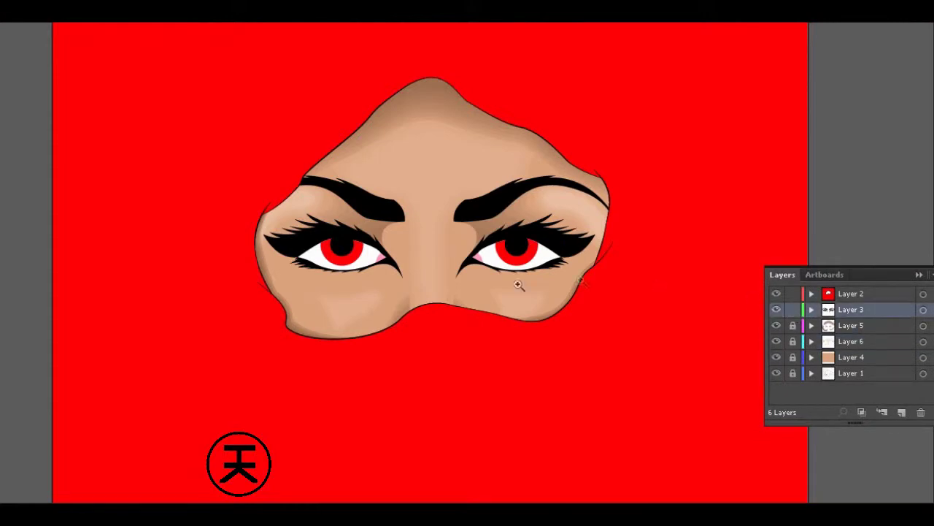
- Pencil a closed freehand loop around the right eye, tracing a jagged ring in the iris
left_click_drag(539, 238, 647, 260)
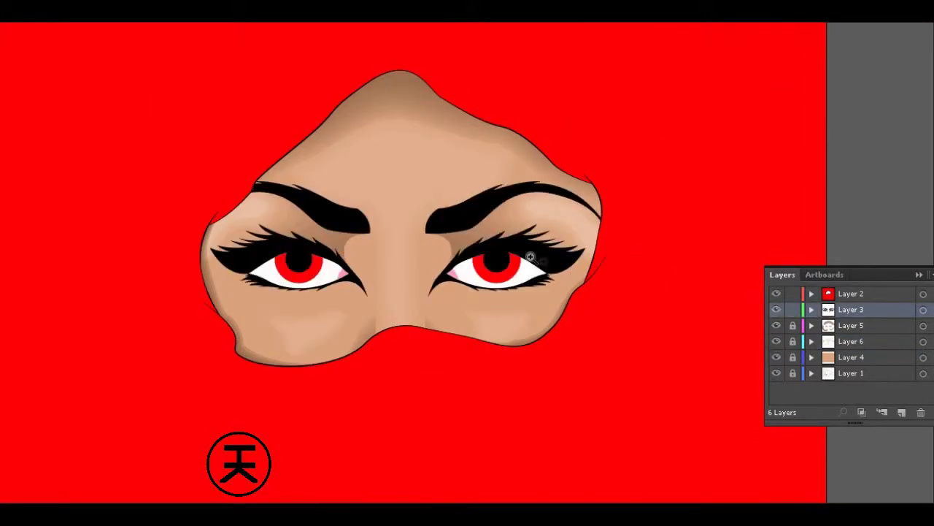
left_click_drag(432, 300, 593, 234)
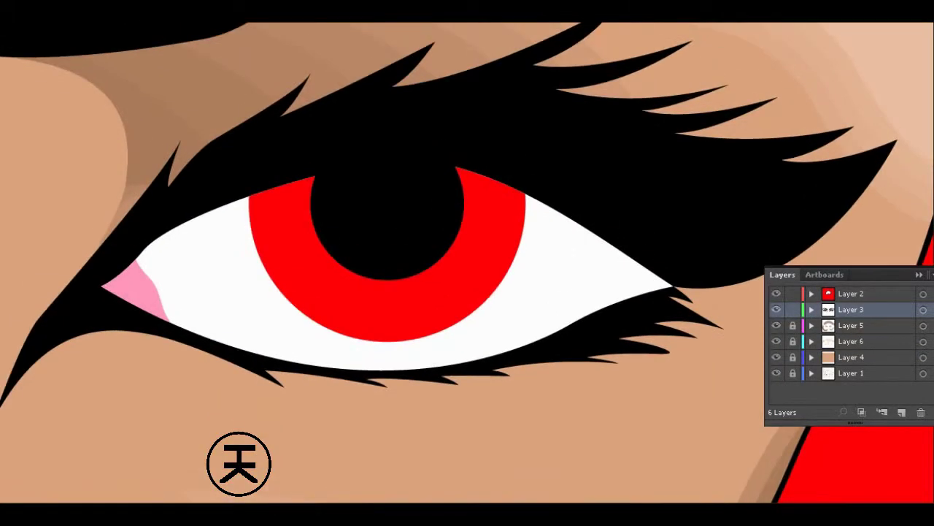
left_click(248, 159)
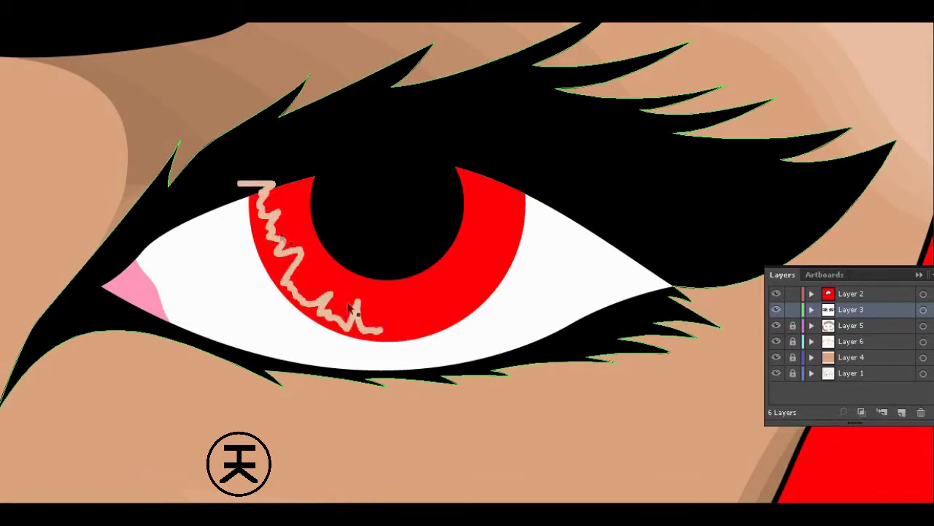
key("ctrl+z")
left_click_drag(235, 190, 270, 232)
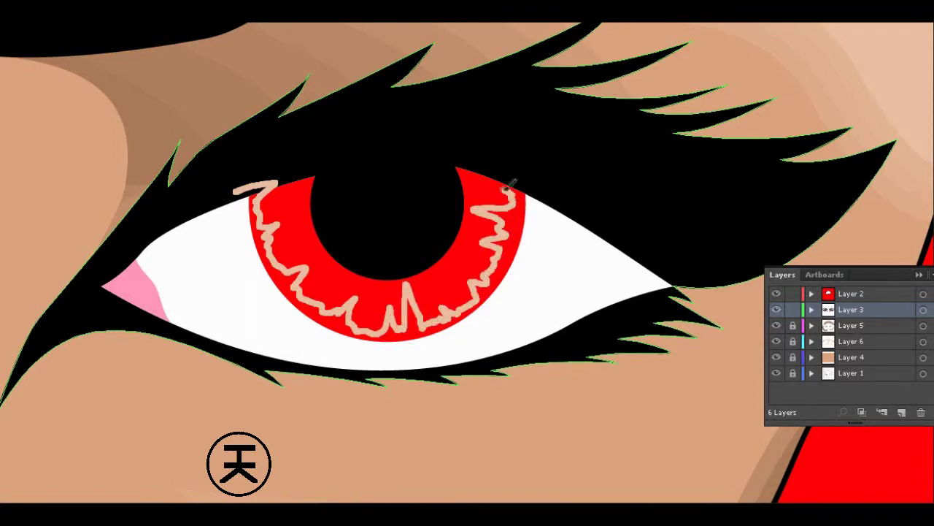
left_click_drag(513, 188, 188, 182)
key("v")
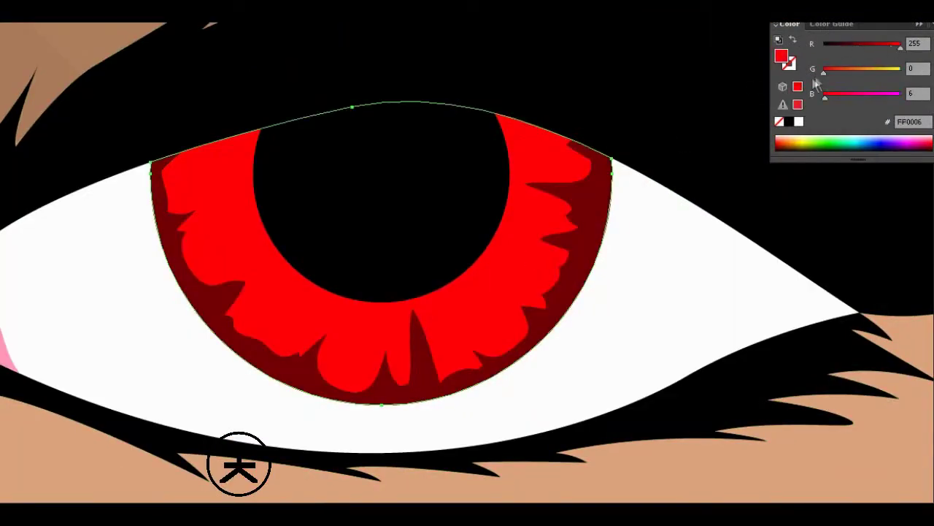
- Adjust the iris fill to a darker red in the Color Picker
double_click(781, 56)
left_click(867, 79)
left_click(503, 103)
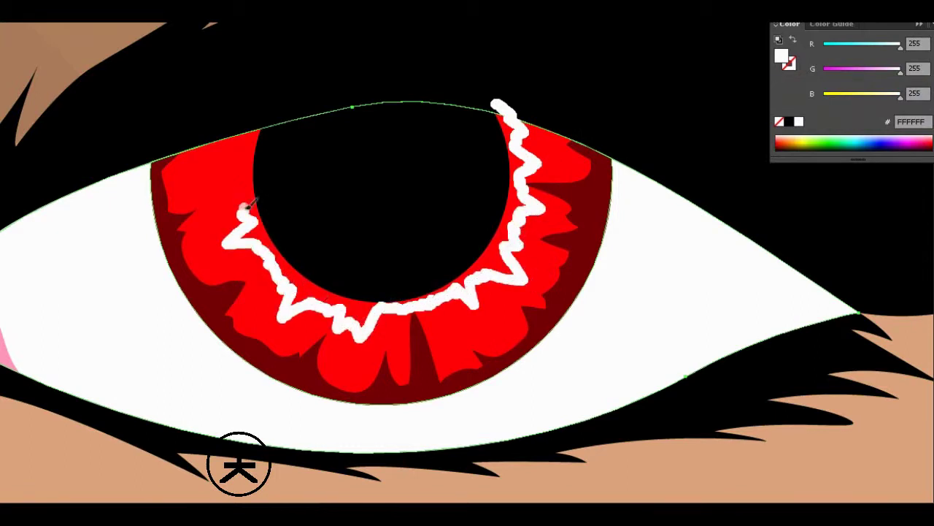
- Pencil a jagged ring around the pupil, send it backward and fill it FF2E06
left_click_drag(242, 140, 501, 102)
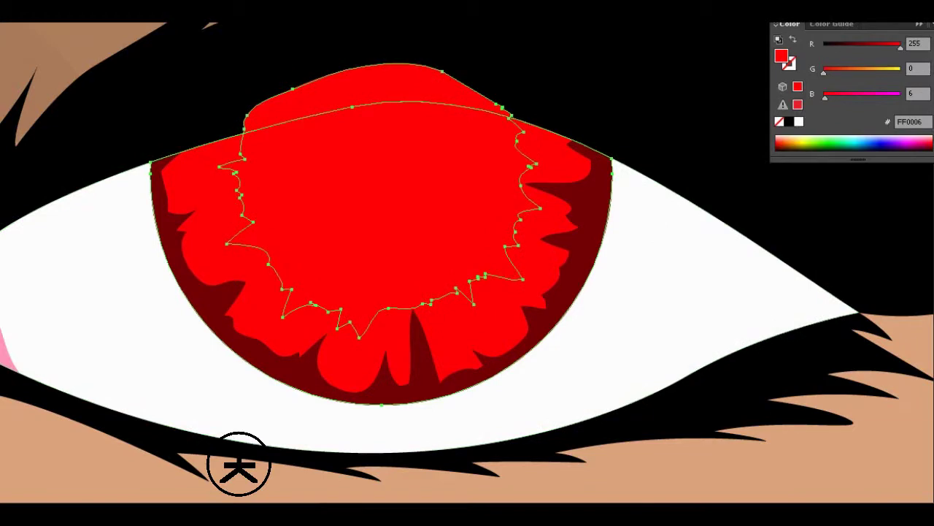
key("ctrl+[")
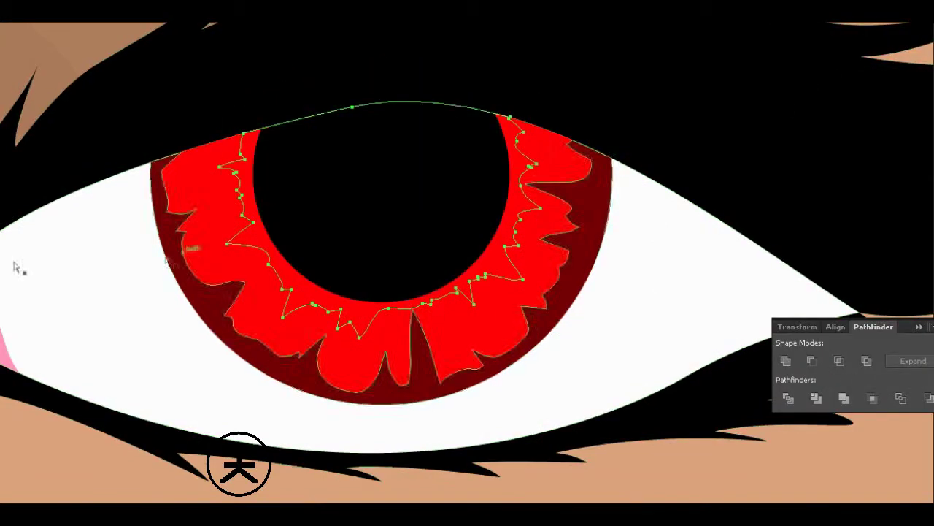
double_click(16, 265)
left_click(870, 78)
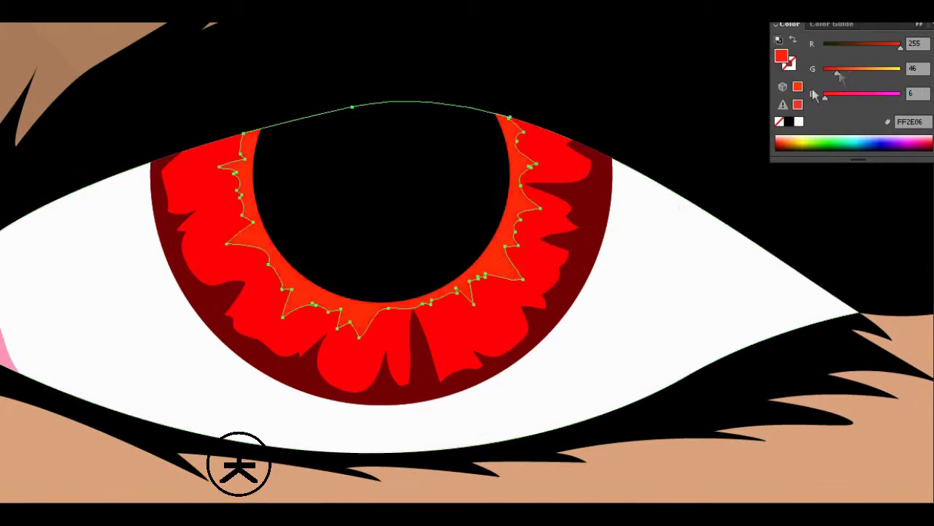
left_click(674, 221)
key("ctrl+0")
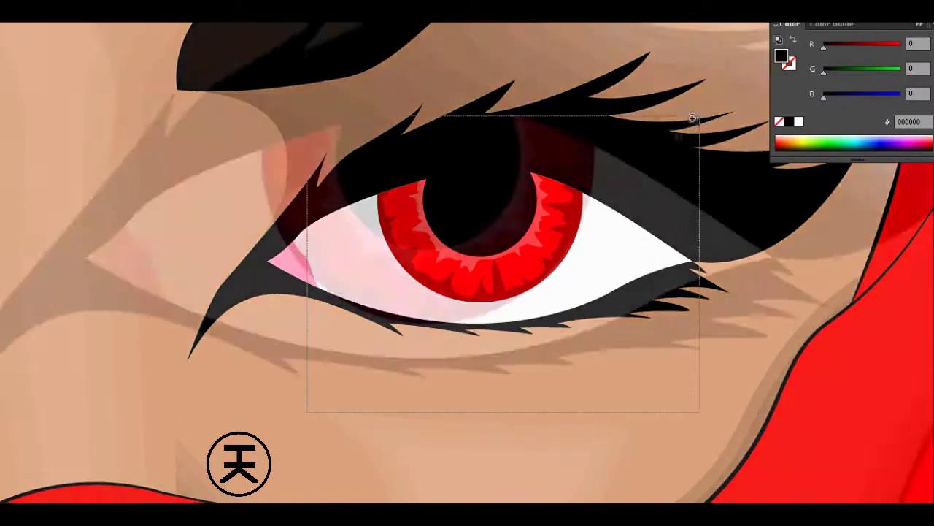
- Add a white oval highlight in the upper iris and a curved white reflection stroke
left_click_drag(306, 411, 692, 118)
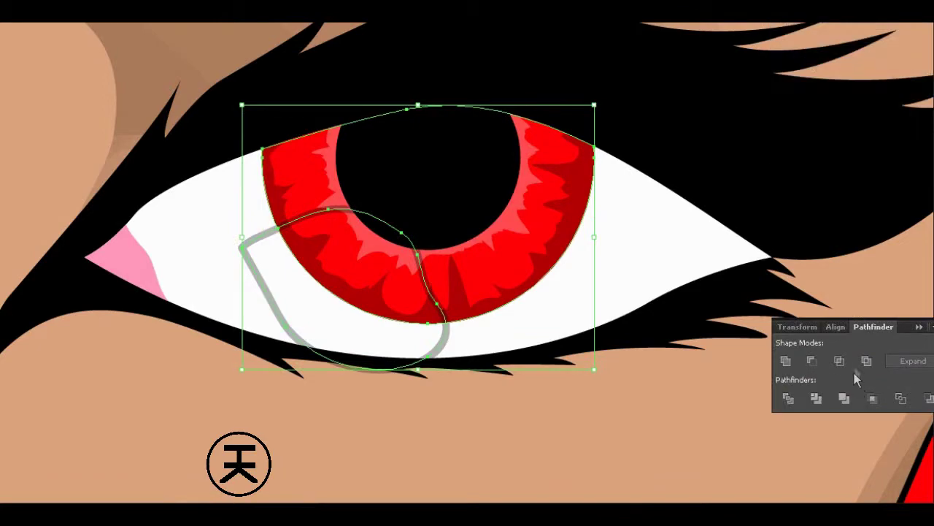
left_click_drag(523, 153, 606, 178)
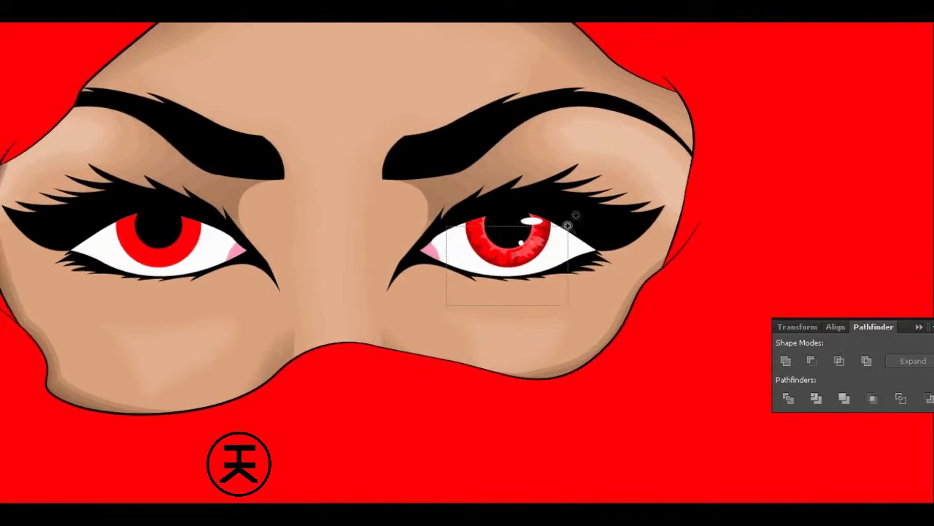
left_click_drag(447, 232, 563, 305)
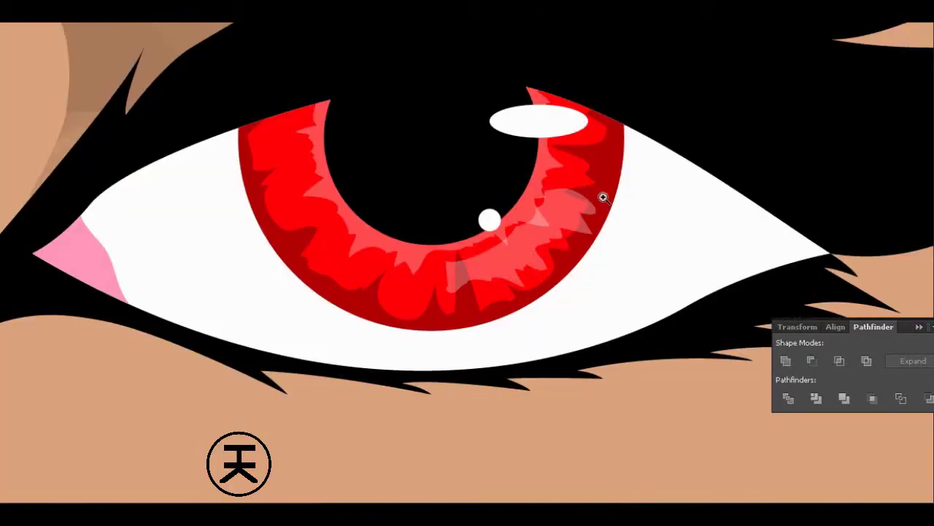
left_click_drag(262, 224, 283, 196)
left_click_drag(409, 161, 438, 321)
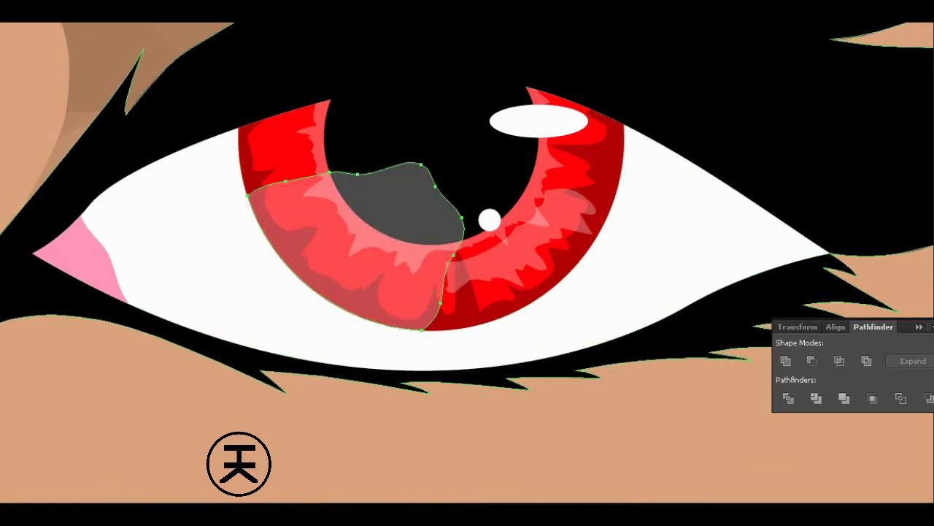
- Pencil a freehand loop around the right eye's inner corner
key("ctrl+1")
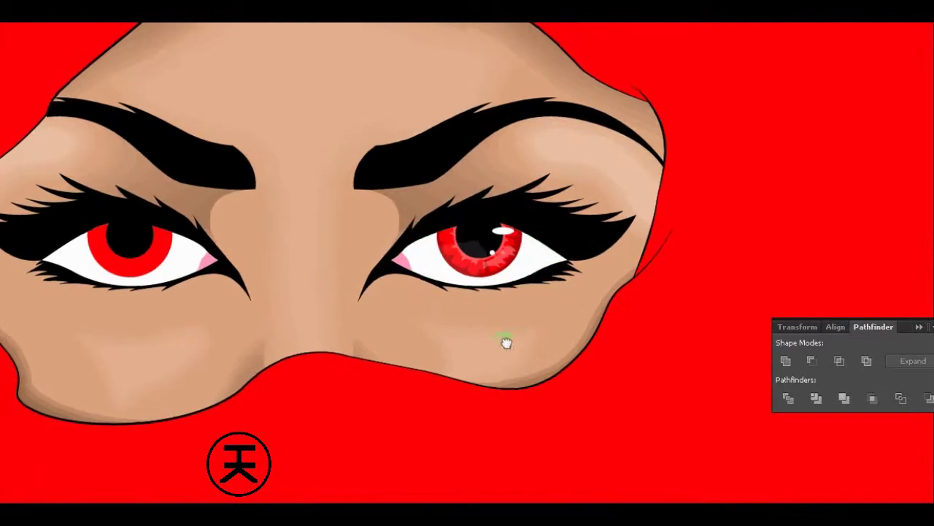
left_click(497, 241)
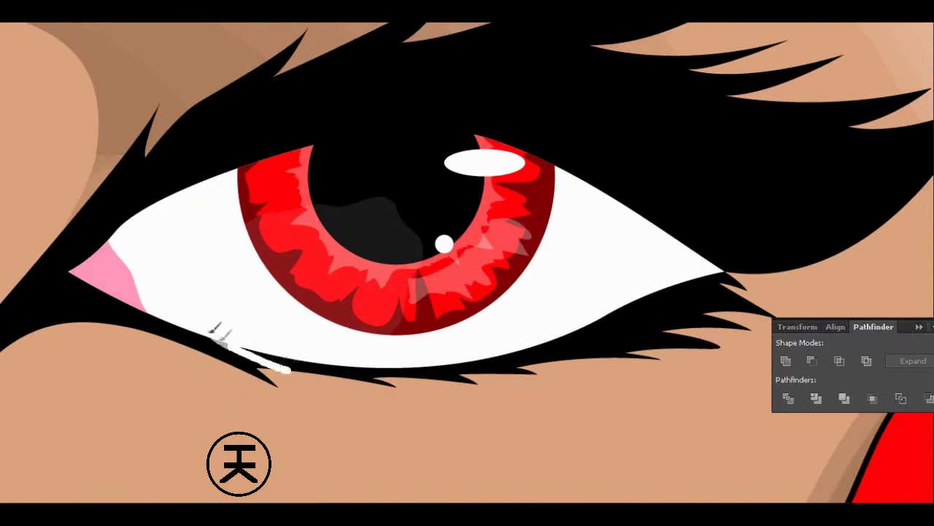
left_click_drag(298, 179, 297, 334)
- Intersect the corner loop with the eye white and fill it grey
left_click(839, 360)
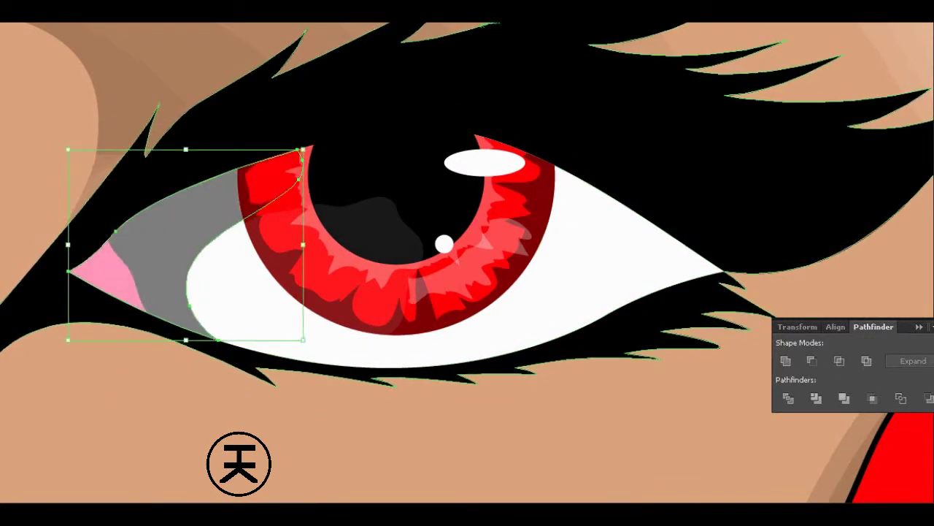
left_click(198, 438)
left_click_drag(343, 372, 398, 344)
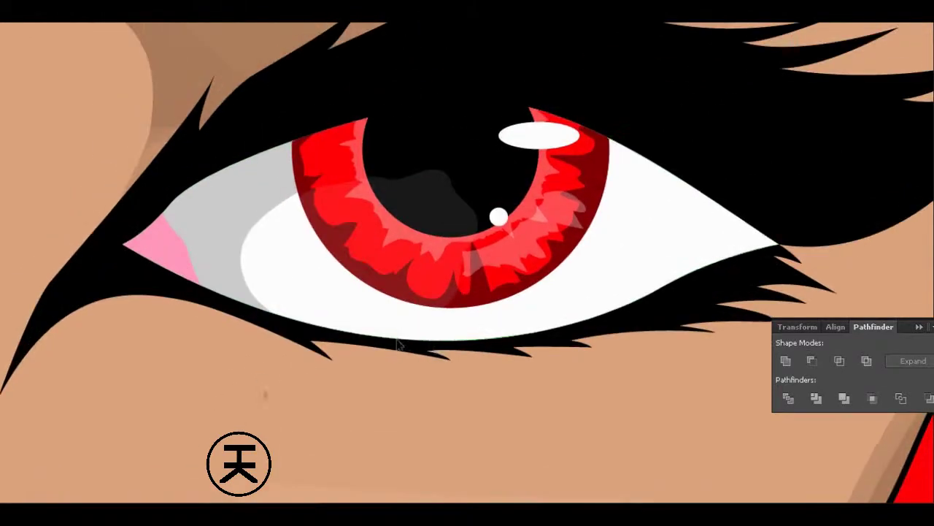
left_click(232, 201)
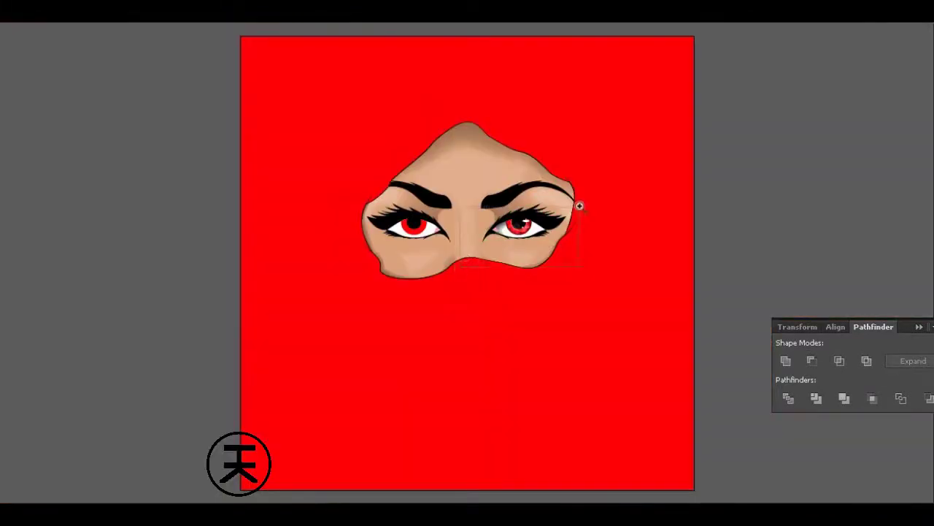
left_click_drag(456, 266, 579, 206)
left_click_drag(185, 306, 504, 139)
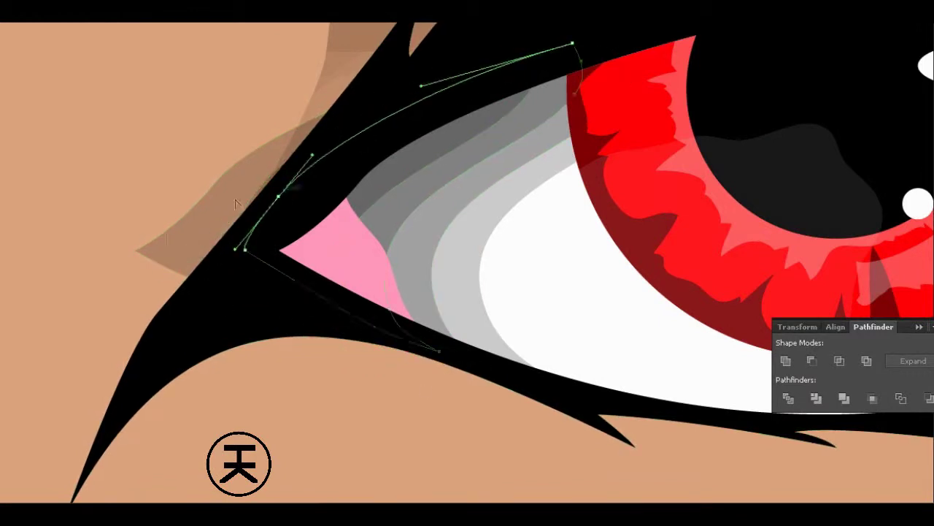
scroll(317, 254, "right", 2)
- Make the pink corner shape semi-transparent, nudge it left and blend it into the grey bands
left_click(441, 18)
left_click(443, 141)
key("Left")
key("Left")
key("Left")
key("Left")
key("Left")
key("Left")
key("Left")
key("Left")
key("Left")
key("Left")
key("Left")
key("Left")
key("Left")
key("Left")
key("Left")
key("Left")
key("Left")
key("Left")
key("Left")
key("Left")
key("Left")
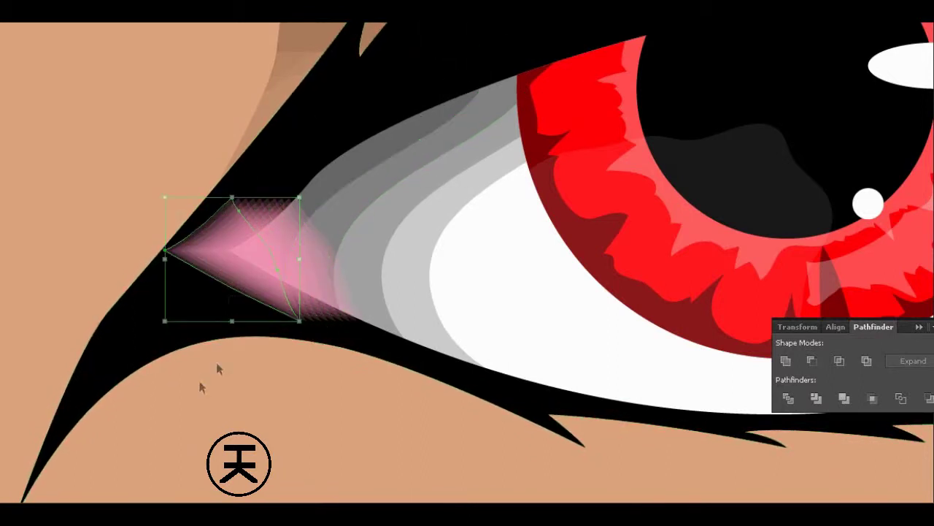
left_click(338, 203, "shift")
key("ctrl+alt+b")
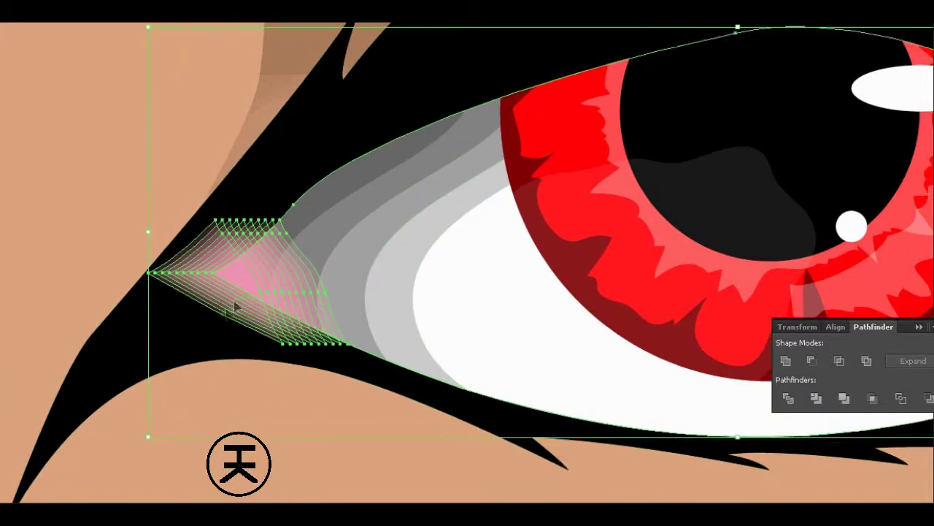
left_click(264, 407)
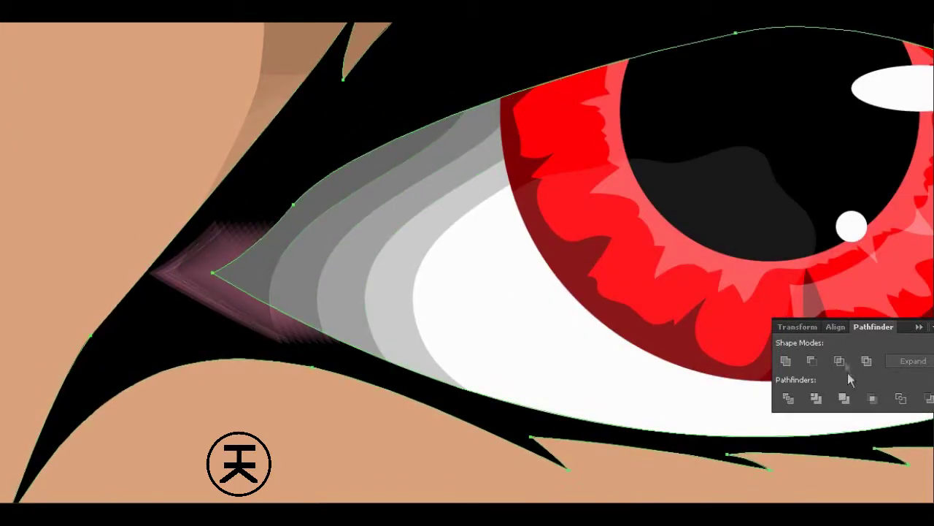
left_click_drag(218, 283, 94, 145)
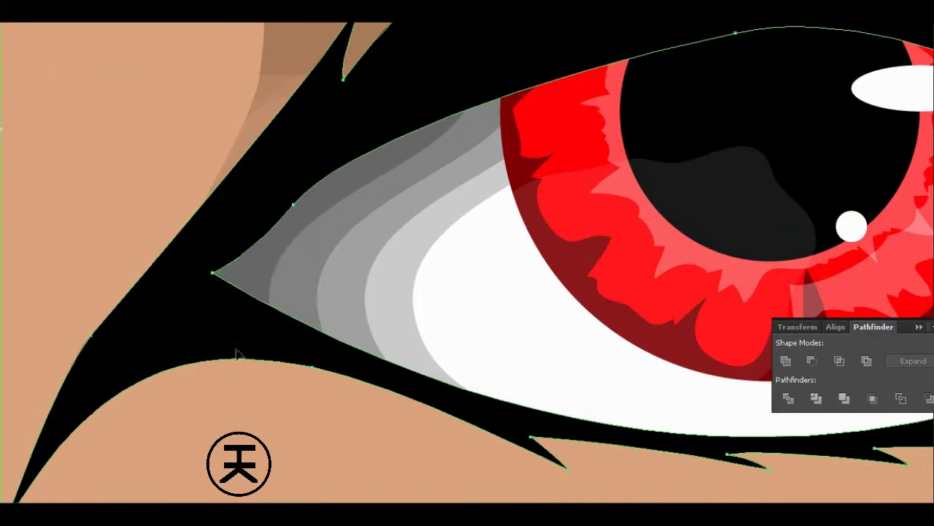
key("ctrl+z")
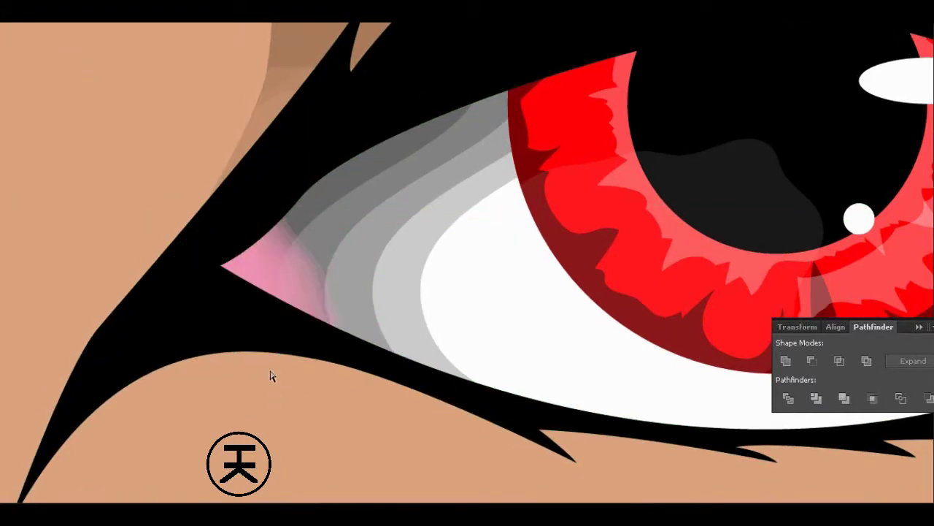
scroll(270, 372, "down", 5)
scroll(338, 228, "up", 4)
left_click(338, 229)
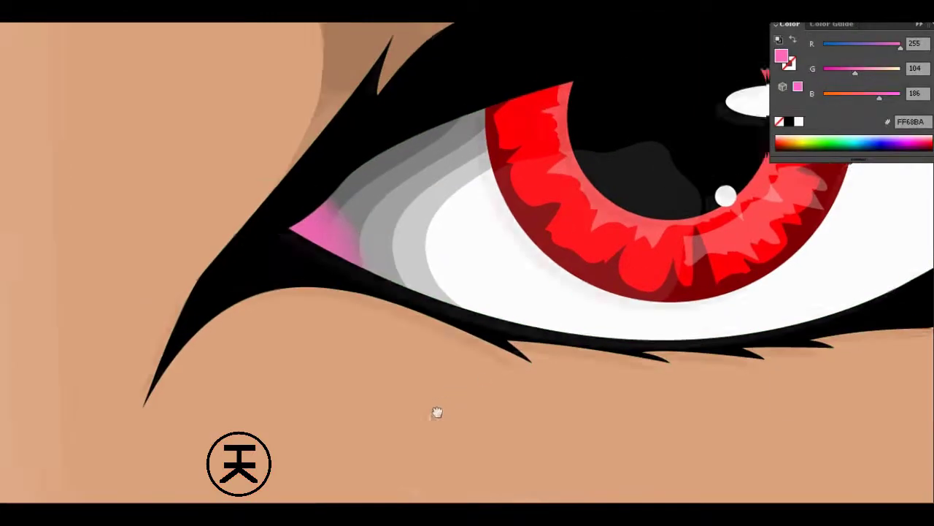
- Recolour the corner blend's fill to A012A0
double_click(781, 55)
type("A012A0")
key("Return")
scroll(241, 252, "up", 3)
left_click(380, 448)
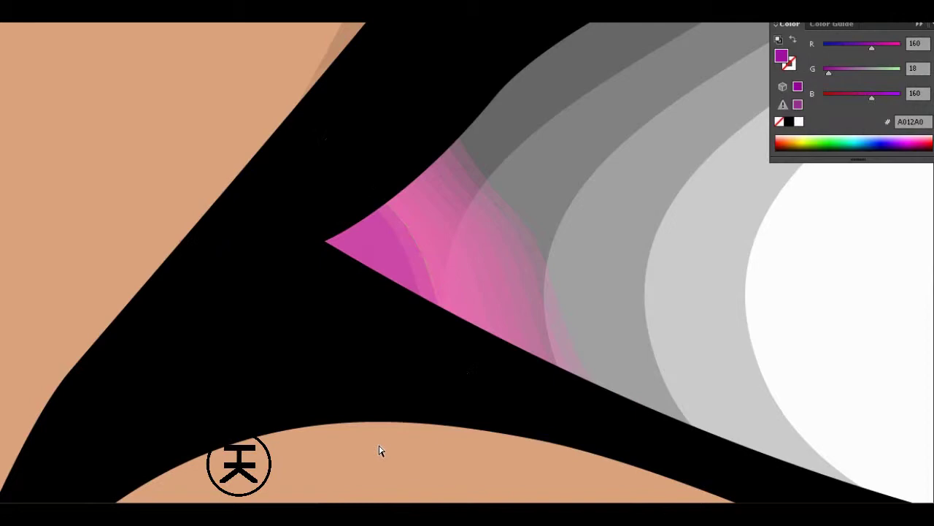
left_click(443, 297)
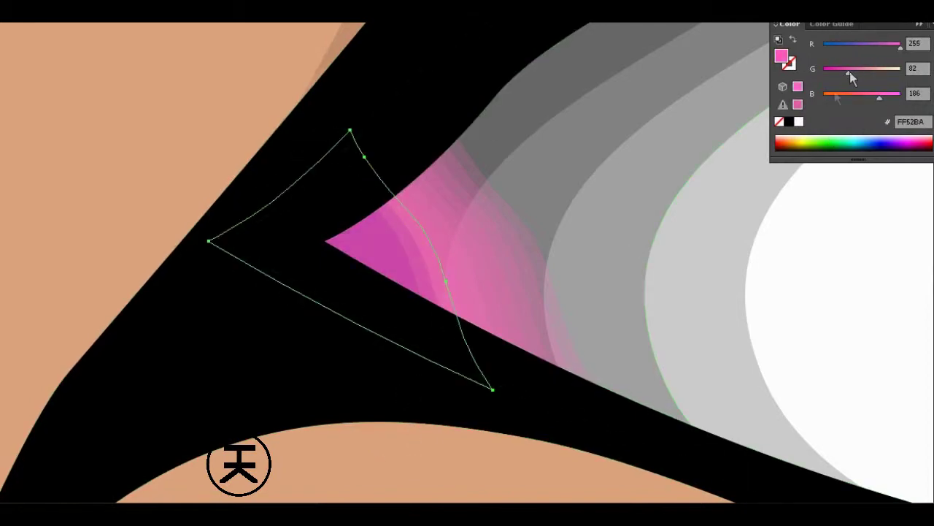
left_click(399, 422)
key("ctrl+0")
- Draw a grey shading shape over the outer eye white and clip it inside the eye
left_click_drag(350, 300, 655, 179)
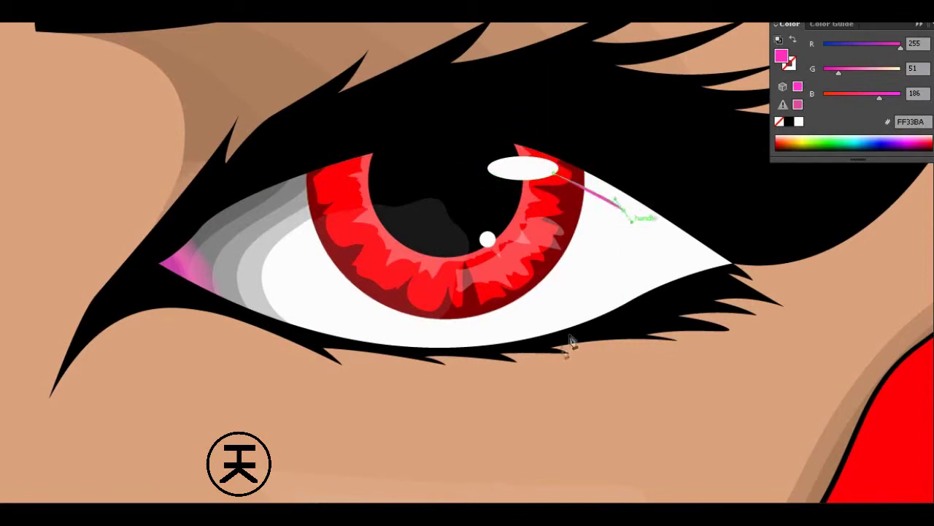
left_click(407, 354)
left_click(598, 378)
left_click(737, 358)
left_click(794, 259)
left_click(626, 135)
left_click(559, 175)
key("ctrl+shift+F9")
key("ctrl+7")
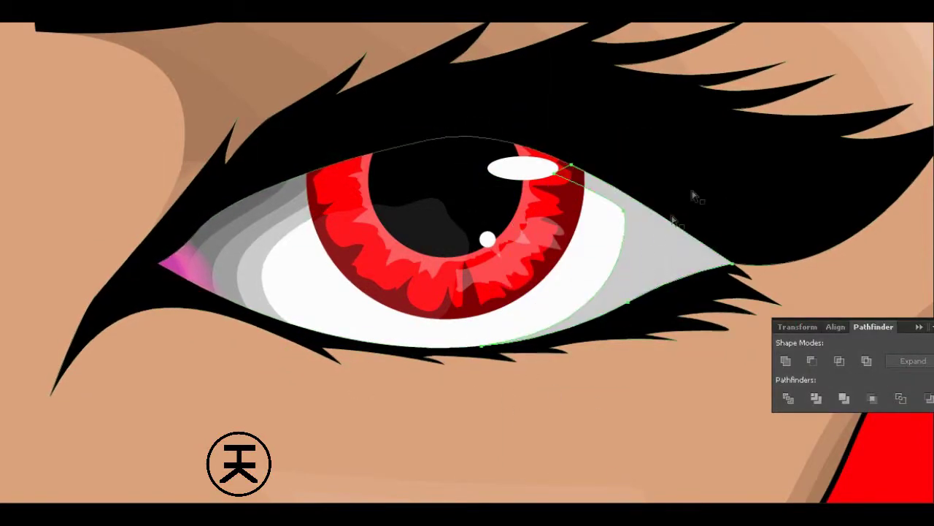
left_click(659, 237)
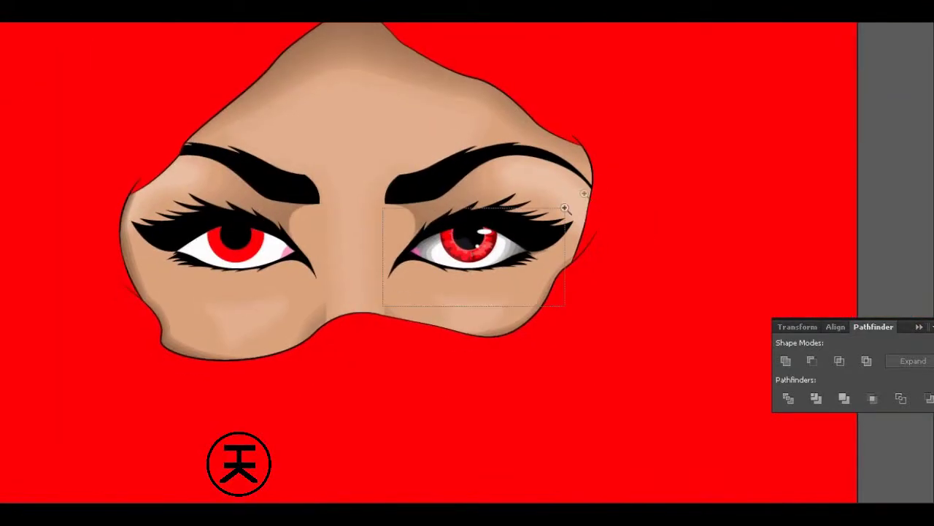
- Reshape the upper lash outline at the eye's outer corner by dragging its anchors
left_click_drag(479, 249, 616, 215)
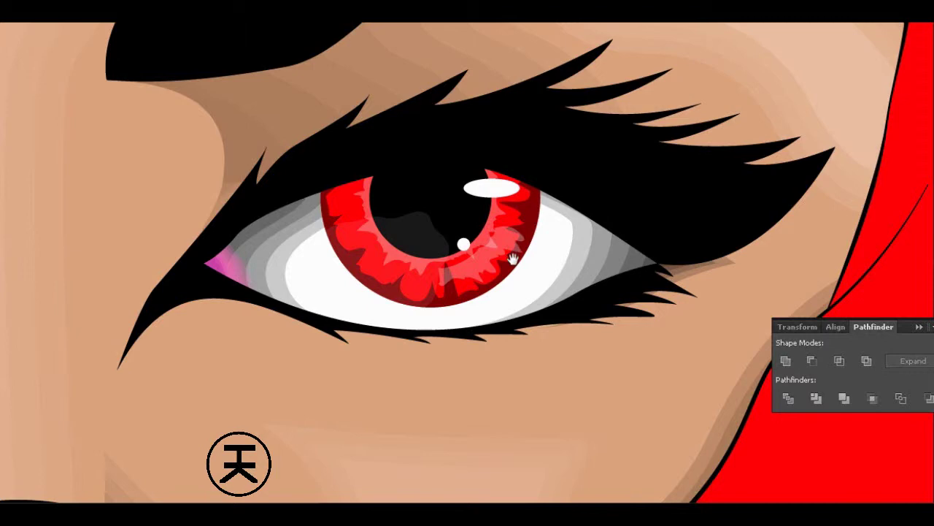
left_click_drag(759, 188, 455, 411)
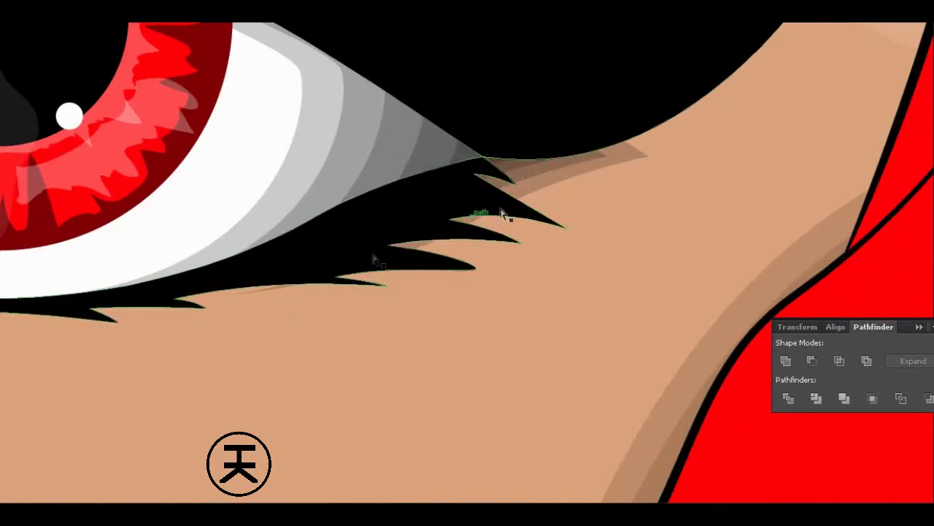
left_click_drag(649, 157, 478, 226)
left_click_drag(223, 300, 210, 323)
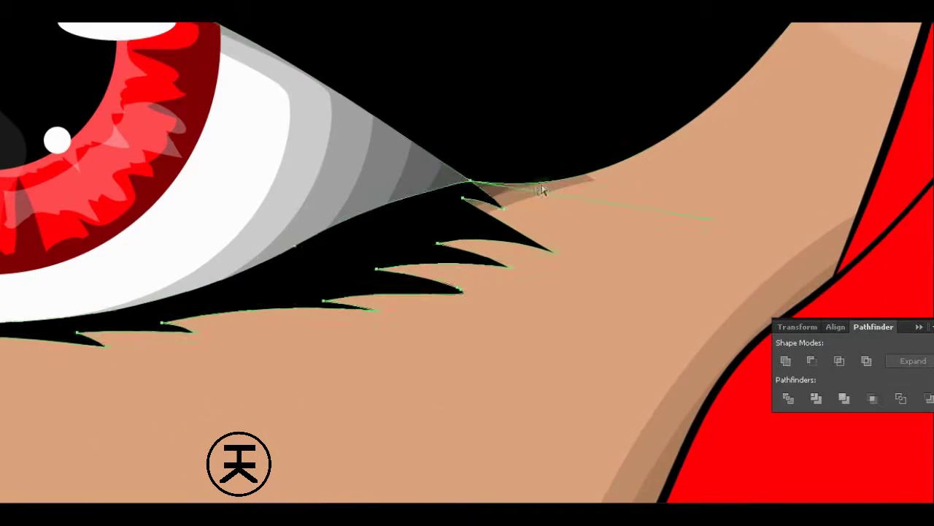
left_click_drag(482, 182, 500, 194)
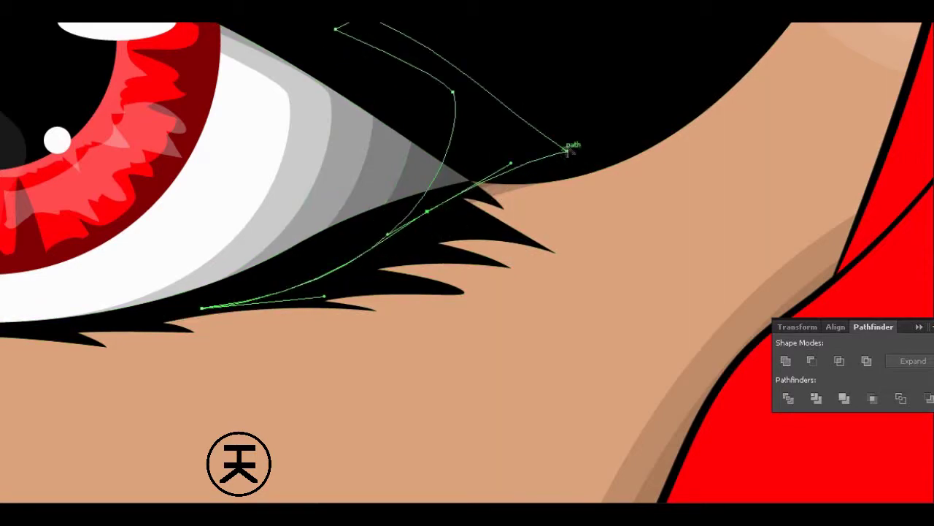
left_click_drag(500, 193, 482, 189)
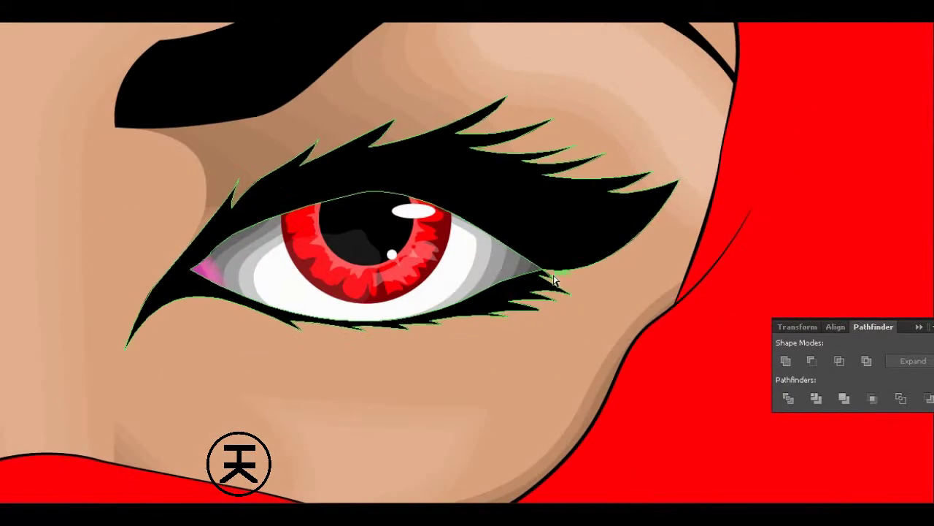
left_click(501, 238)
- Close a black lower-lash path from the outer tip to the eye corner, then select Layer 5
left_click(339, 254)
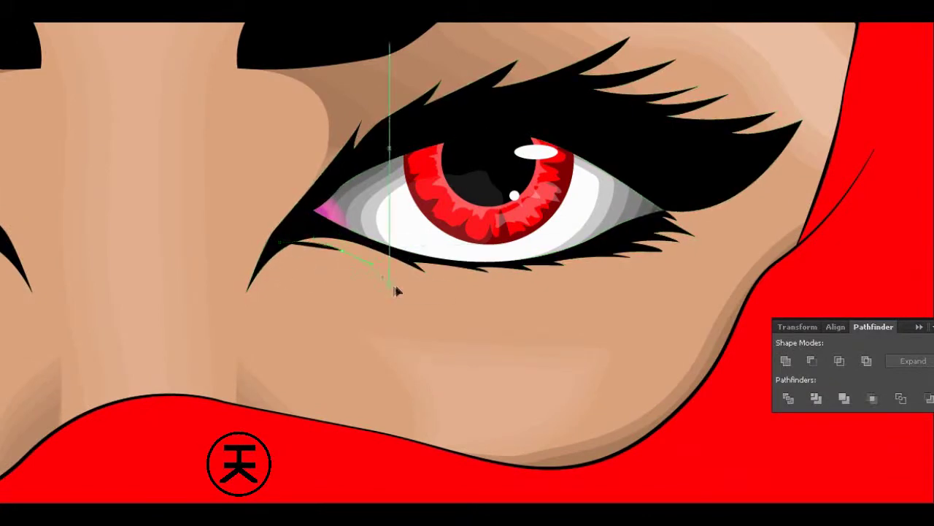
left_click(686, 219)
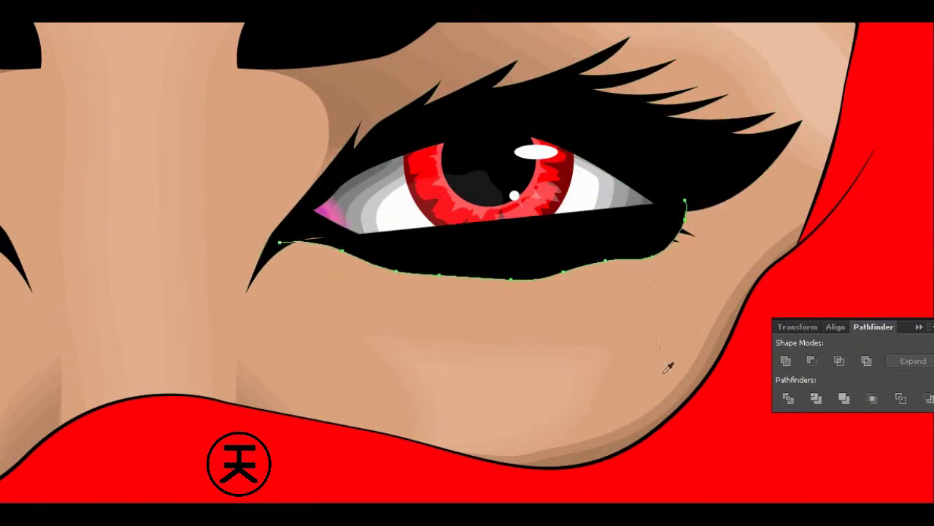
key("v")
left_click(619, 392)
key("F7")
left_click(850, 326)
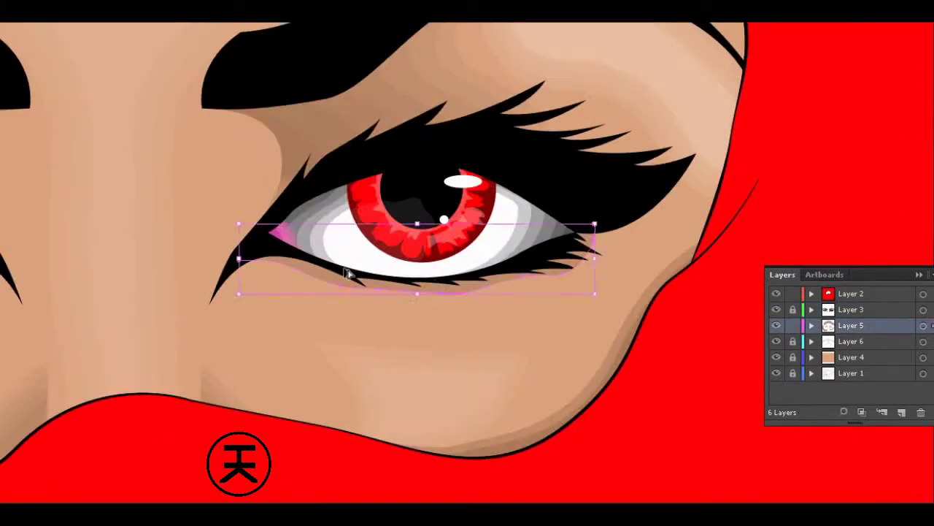
- Reflect a copy of the detailed eye and brow and place it over the left eye
mouse_move(344, 272)
left_mouse_down()
mouse_move(417, 317)
mouse_move(480, 308)
mouse_move(490, 323)
mouse_move(407, 301)
left_mouse_up()
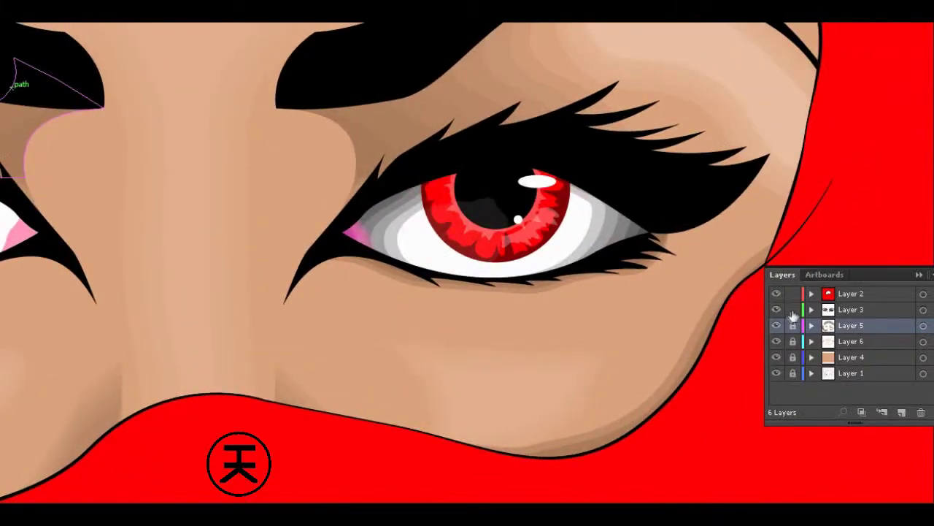
key("ctrl+0")
left_click(850, 309)
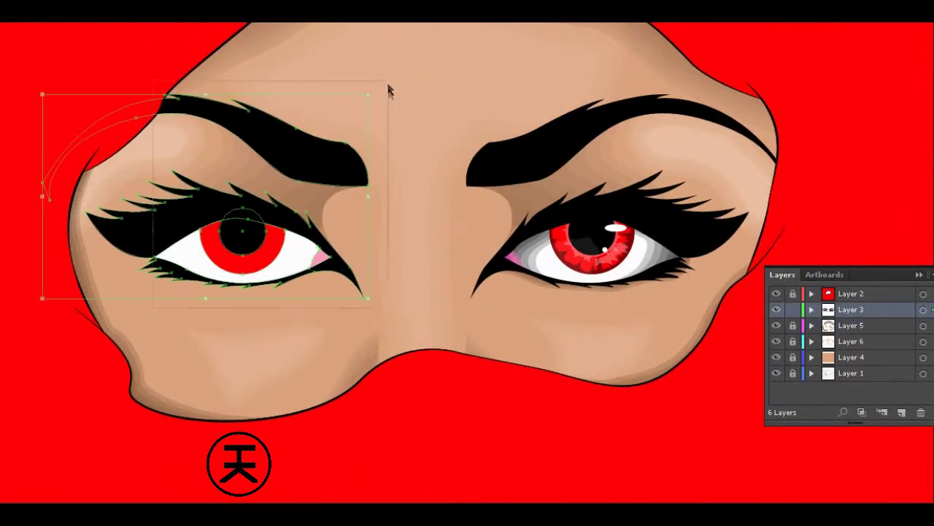
left_click_drag(482, 310, 800, 84)
right_click(759, 86)
left_click(803, 250)
left_click(343, 371)
left_click_drag(584, 245, 244, 248)
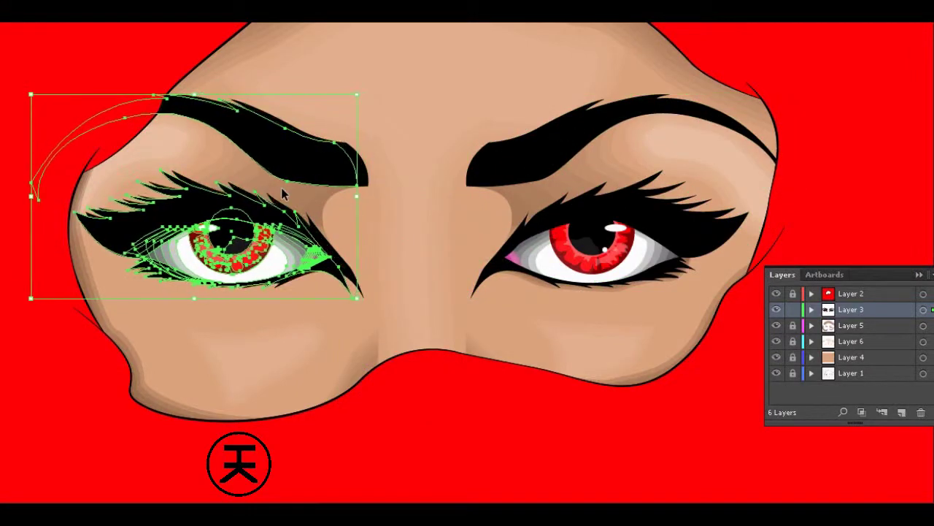
left_click_drag(243, 248, 247, 249)
left_click(671, 317)
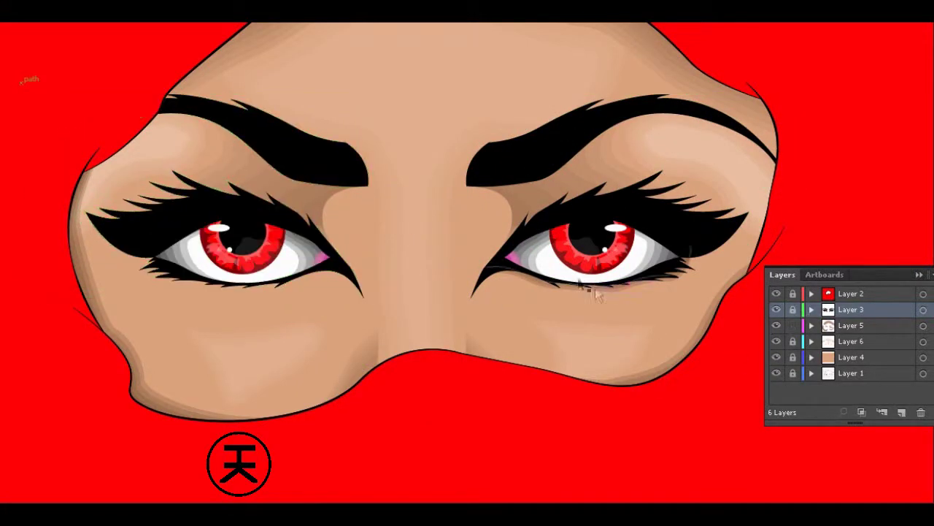
- Reflect a copy of the lower lash and move it under the left eye
left_click(584, 285)
right_click(522, 282)
left_click(546, 365)
left_click(672, 405)
left_click(430, 374)
mouse_move(526, 284)
left_mouse_down()
mouse_move(173, 312)
mouse_move(194, 311)
left_mouse_up()
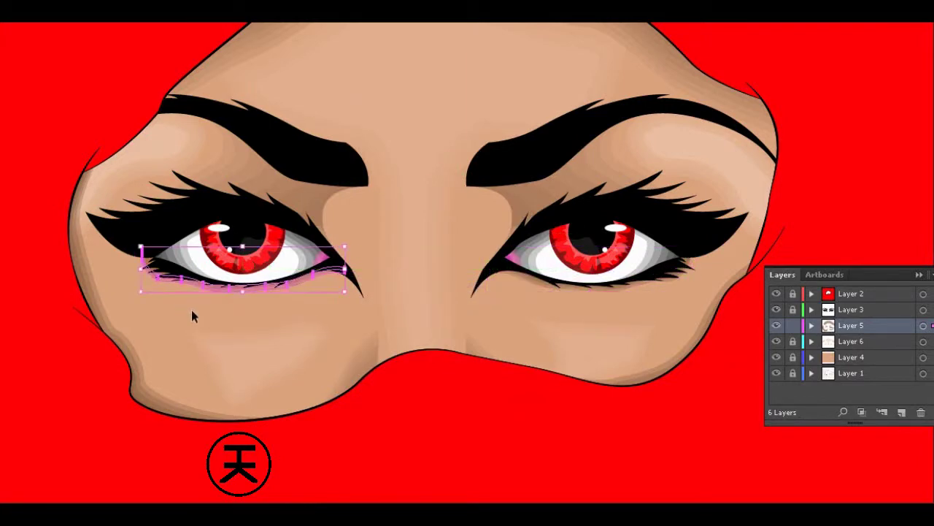
left_click(421, 160)
left_click_drag(421, 160, 449, 157)
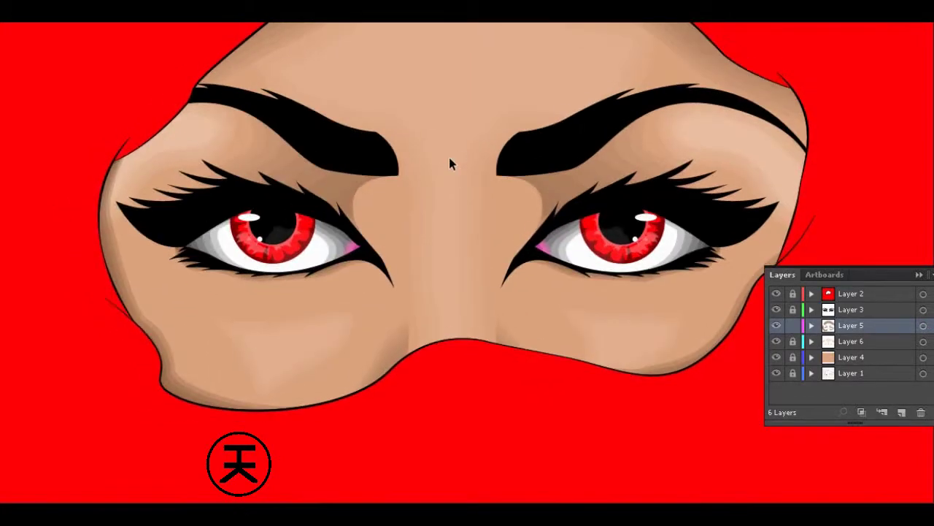
key("ctrl+0")
- Raise the forehead shading path under the veil and lower its opacity to soften it
left_click_drag(324, 325, 619, 115)
left_click_drag(438, 150, 438, 116)
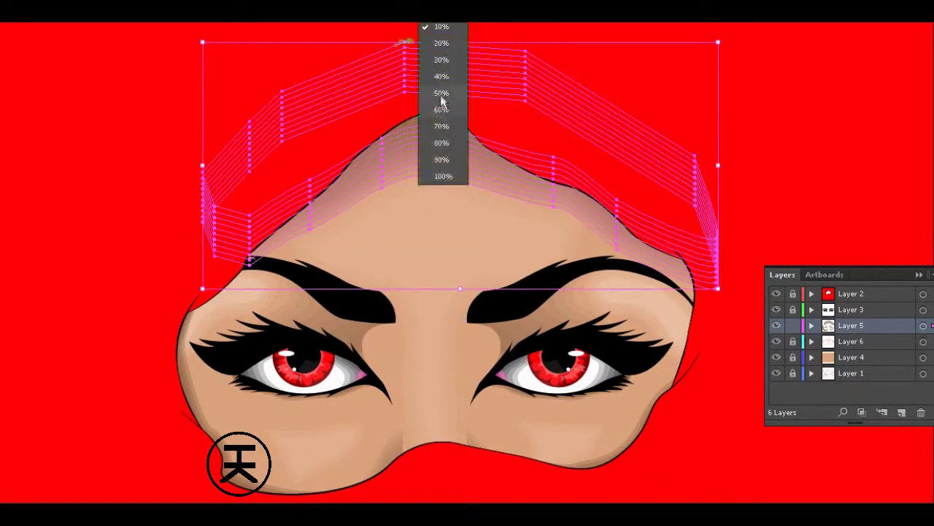
left_click_drag(433, 187, 450, 143)
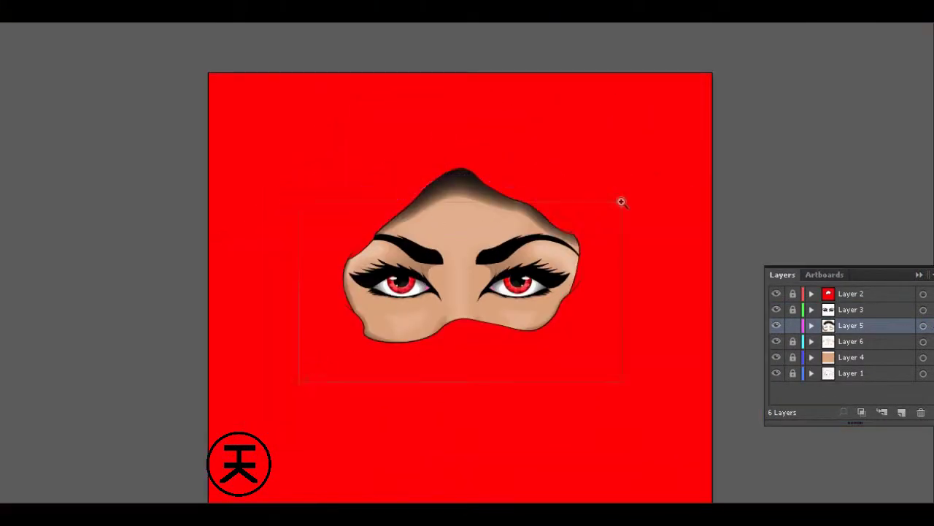
left_click_drag(622, 202, 633, 154)
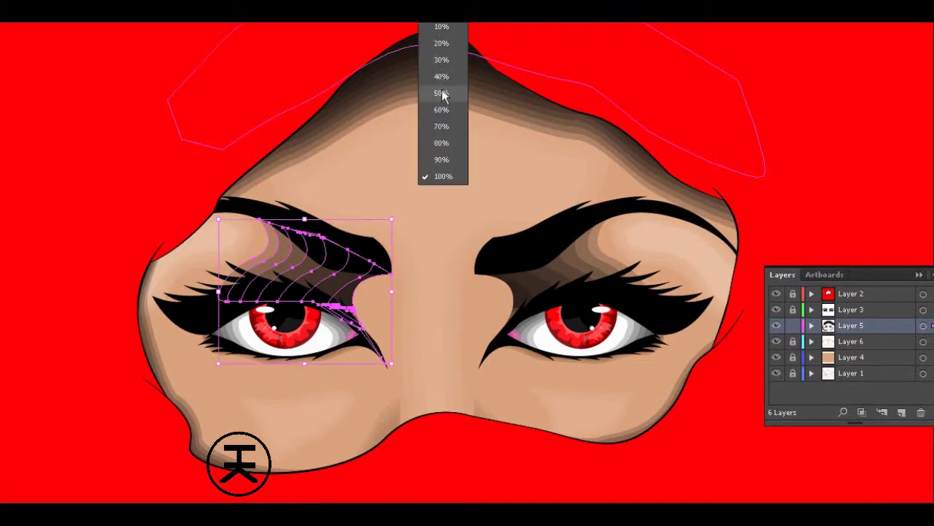
left_click(416, 108)
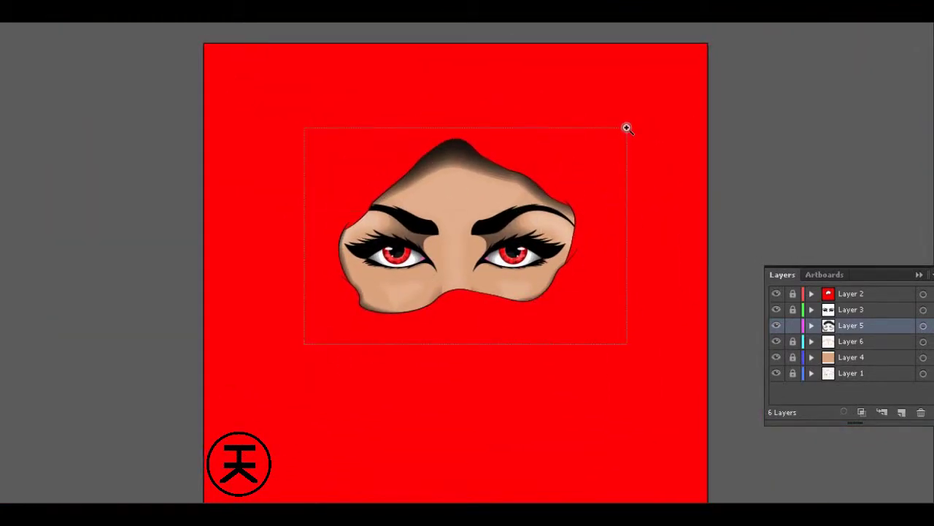
left_click_drag(304, 344, 626, 127)
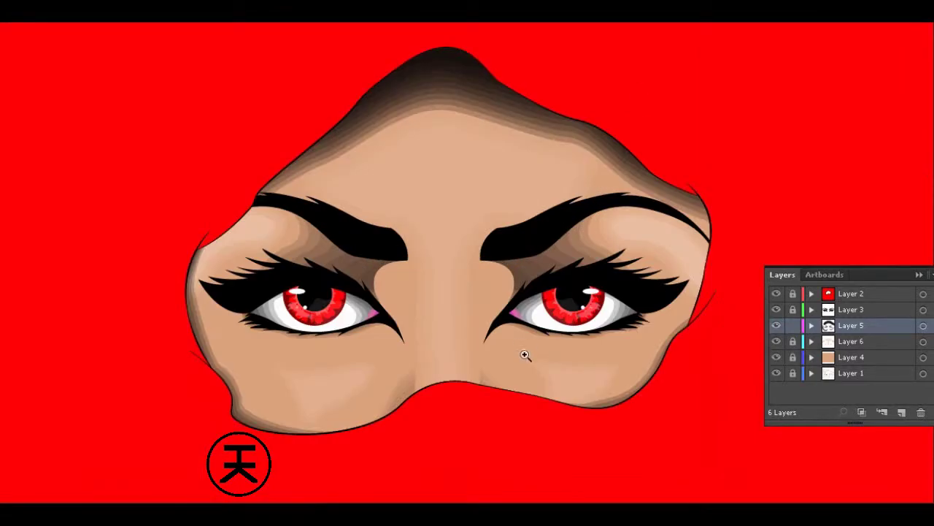
left_click_drag(523, 355, 660, 268)
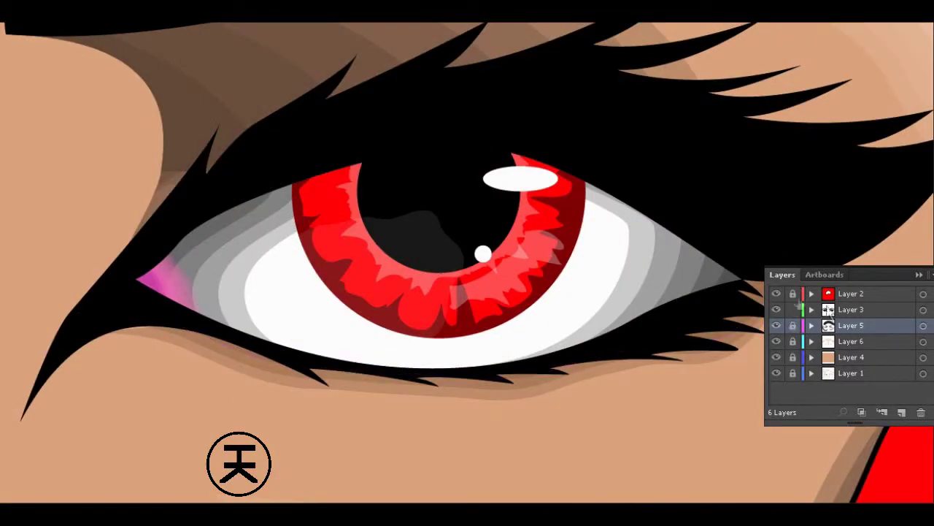
left_click(840, 310)
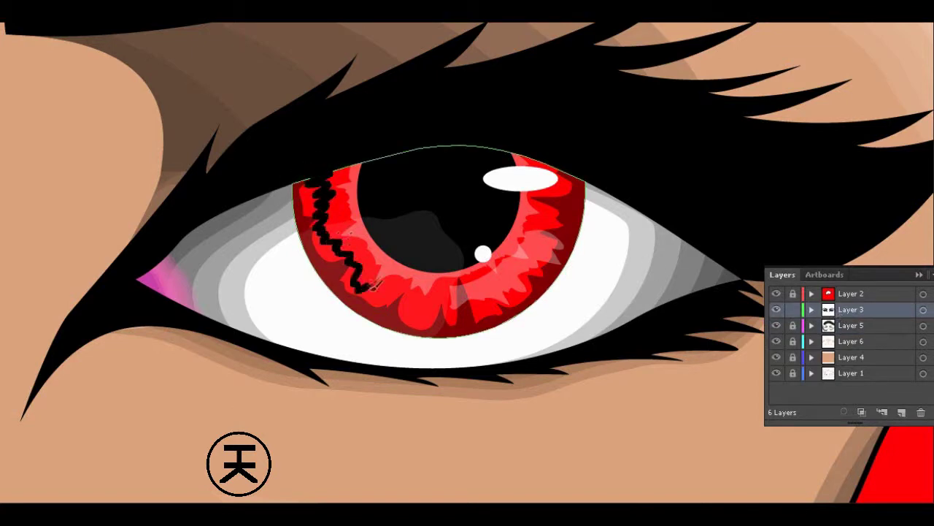
- Split the iris along a rough Pencil stroke and set the inner piece to 50% opacity
left_click_drag(593, 187, 202, 232)
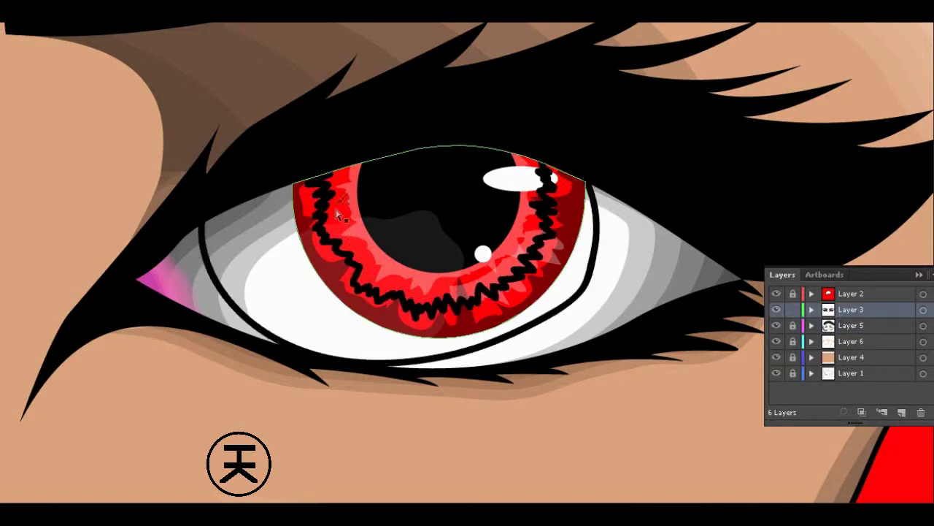
left_click(261, 313, "shift")
key("ctrl+shift+F9")
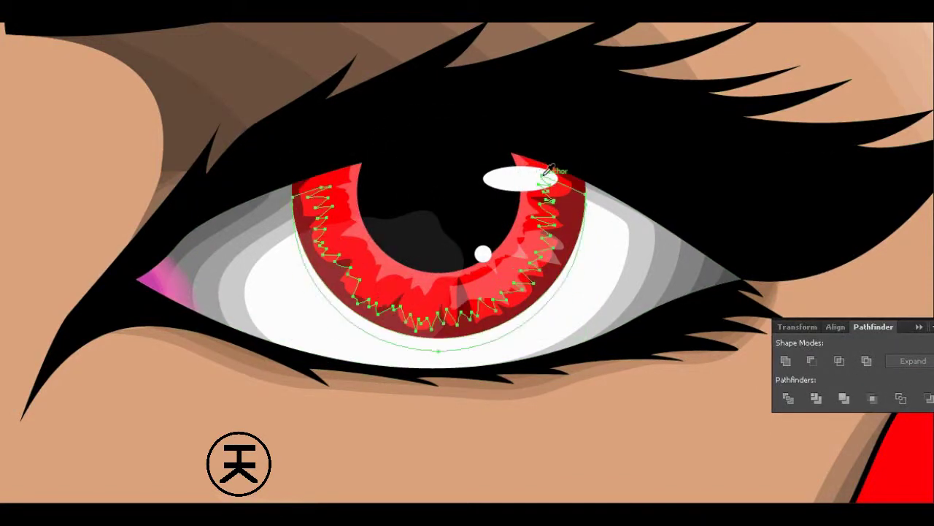
left_click(613, 143, "shift")
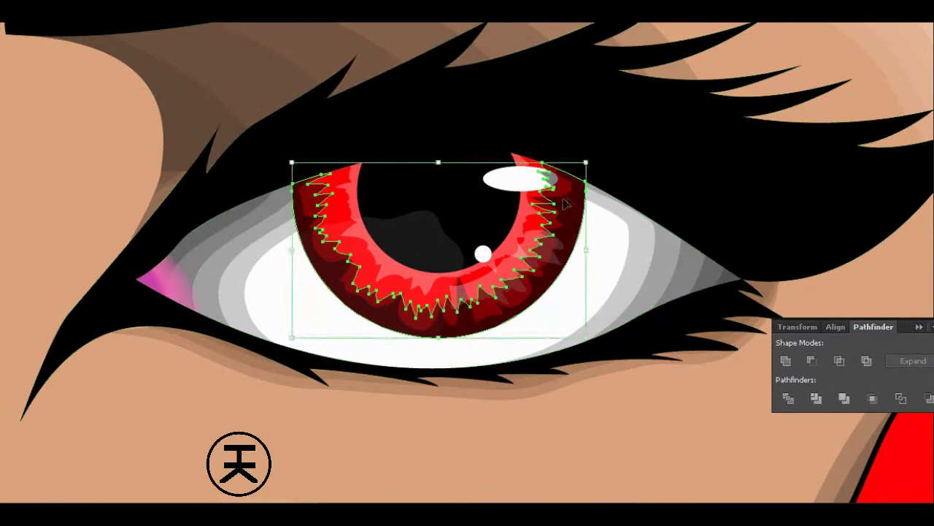
key("ctrl+shift+a")
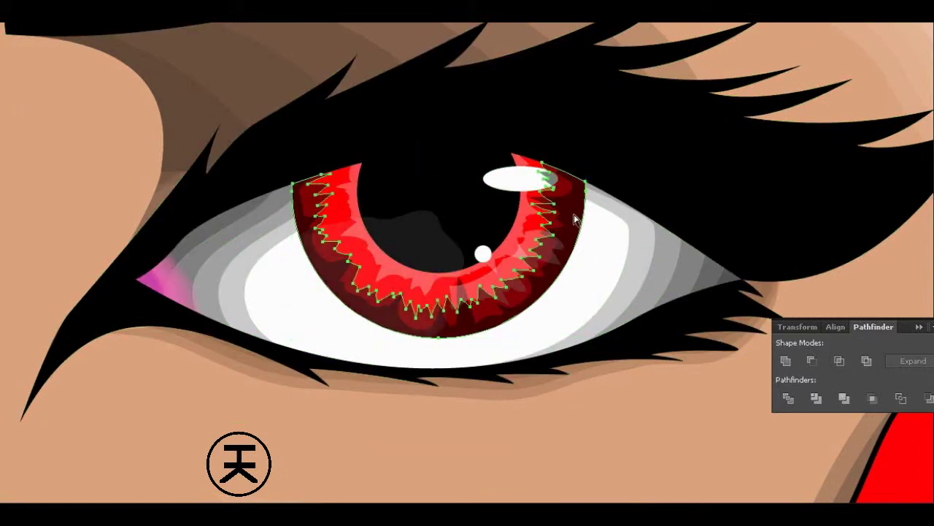
left_click(573, 215)
left_click(444, 60)
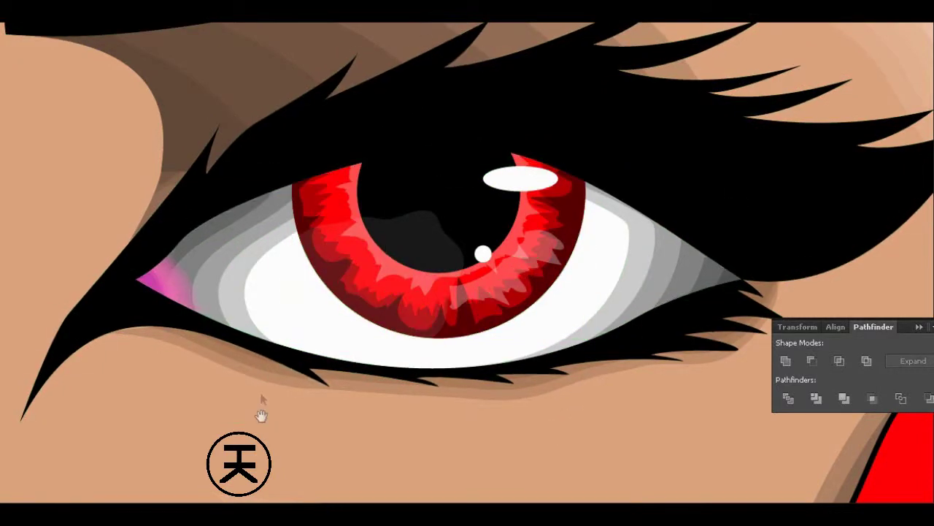
- Draw a jagged line inside the iris, intersect it with the iris, and resize the result
left_click(356, 146)
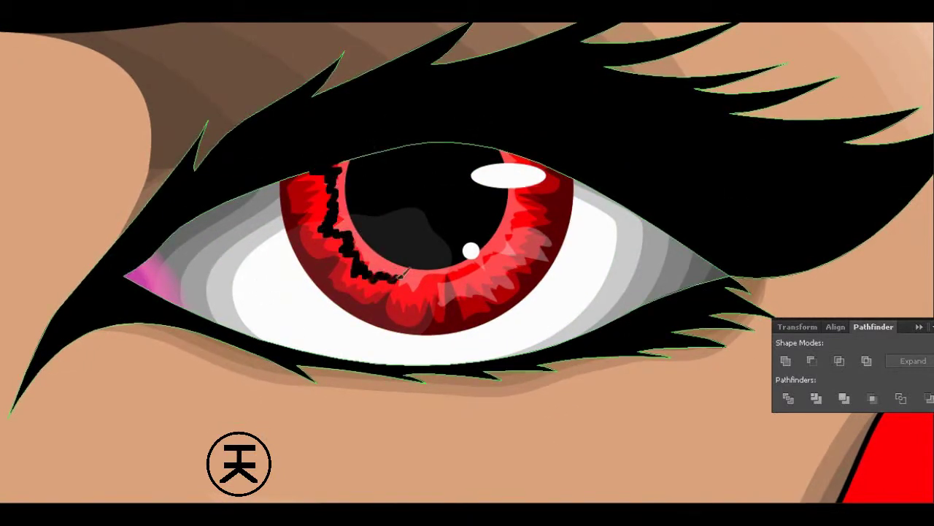
left_click_drag(521, 182, 520, 164)
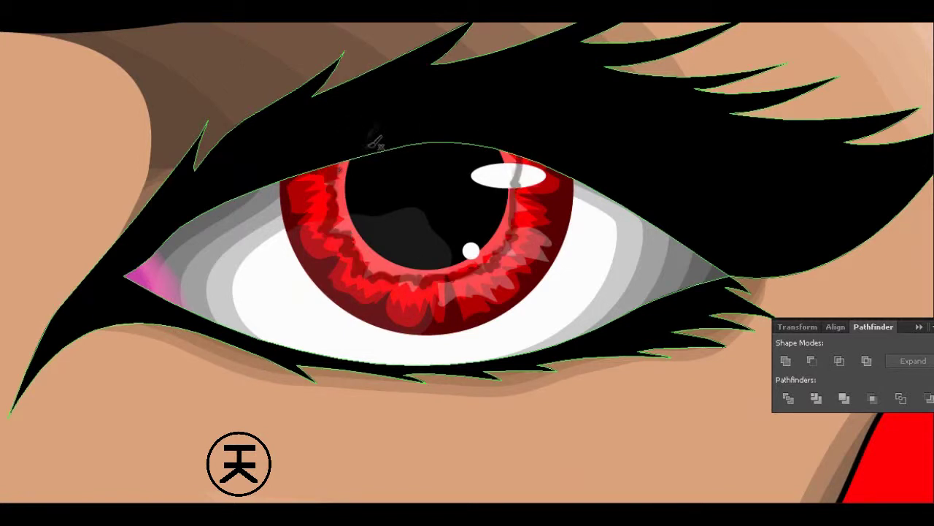
left_click(321, 211, "shift")
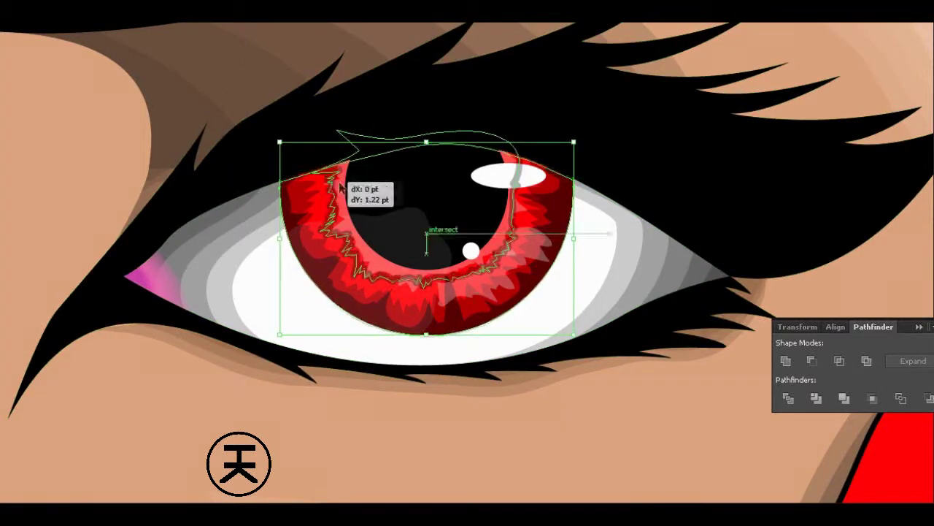
left_click(839, 360)
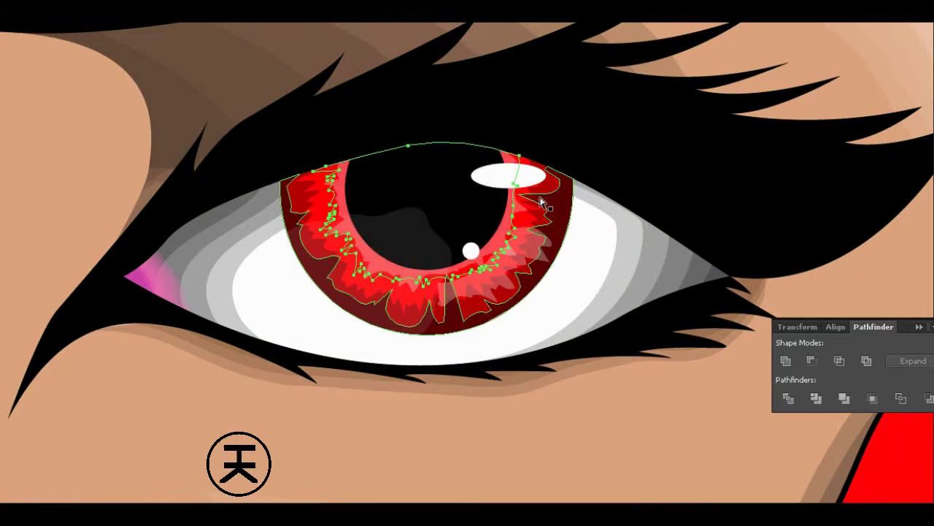
left_click(301, 226)
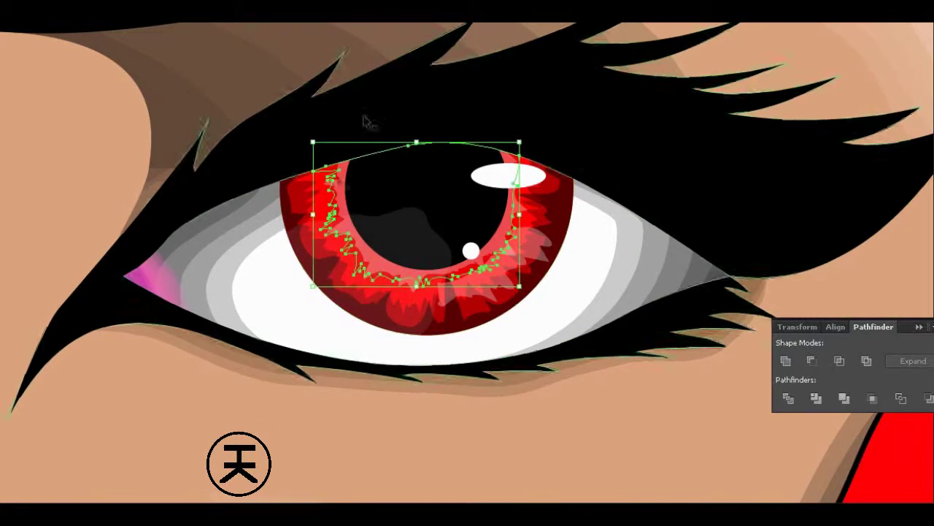
left_click_drag(287, 210, 319, 181)
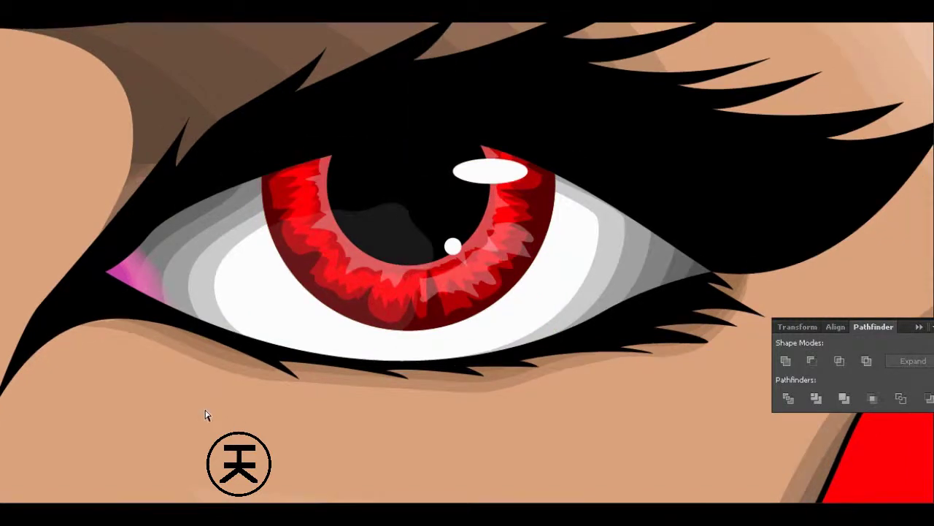
key("ctrl+minus")
key("ctrl+minus")
key("ctrl+minus")
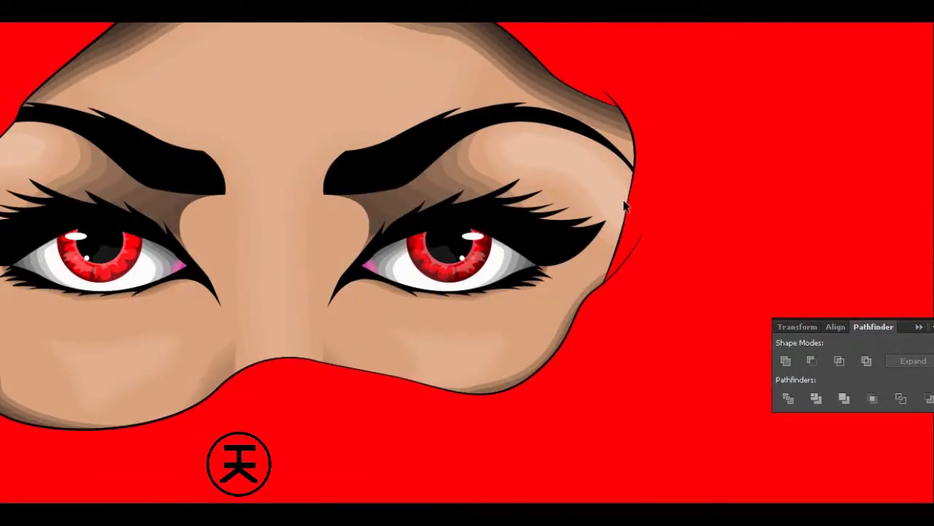
- Zoom in on the right eye, nudge the iris group up-right, and toggle its lock and visibility
left_click_drag(323, 329, 586, 195)
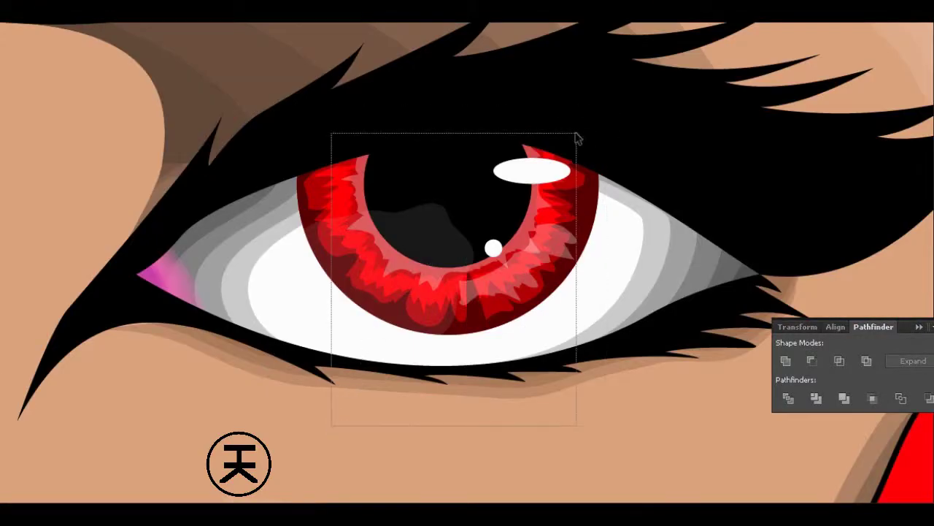
left_click_drag(546, 114, 547, 117)
left_click(667, 260, "shift")
mouse_move(405, 310)
left_mouse_down()
mouse_move(588, 232)
mouse_move(429, 259)
left_mouse_up()
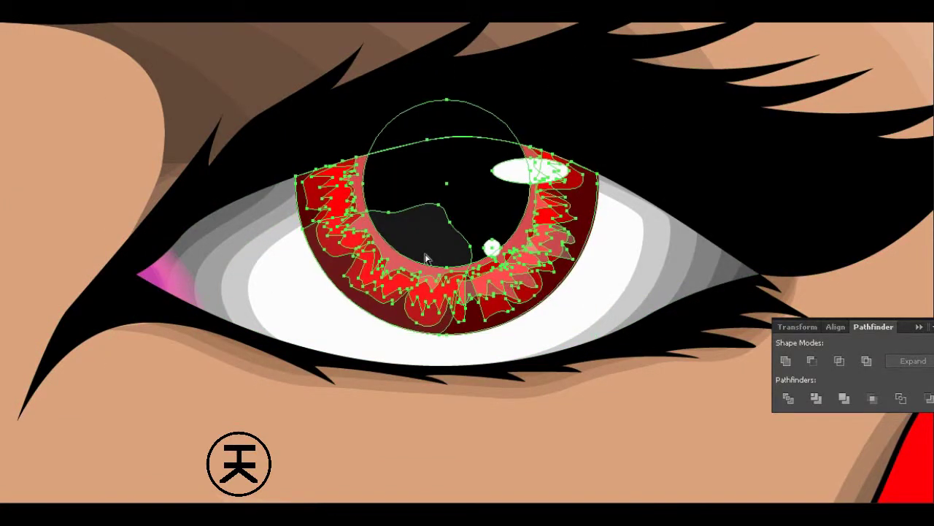
left_click(471, 207)
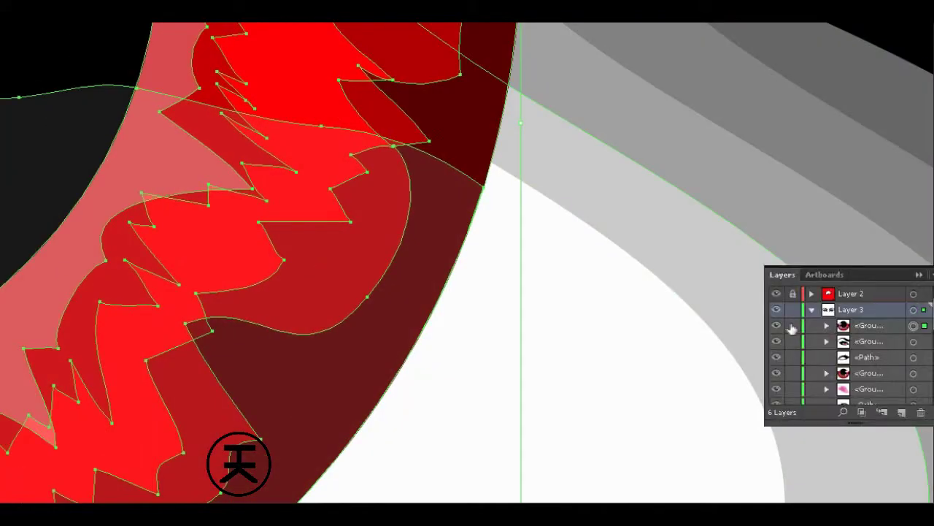
left_click(793, 325)
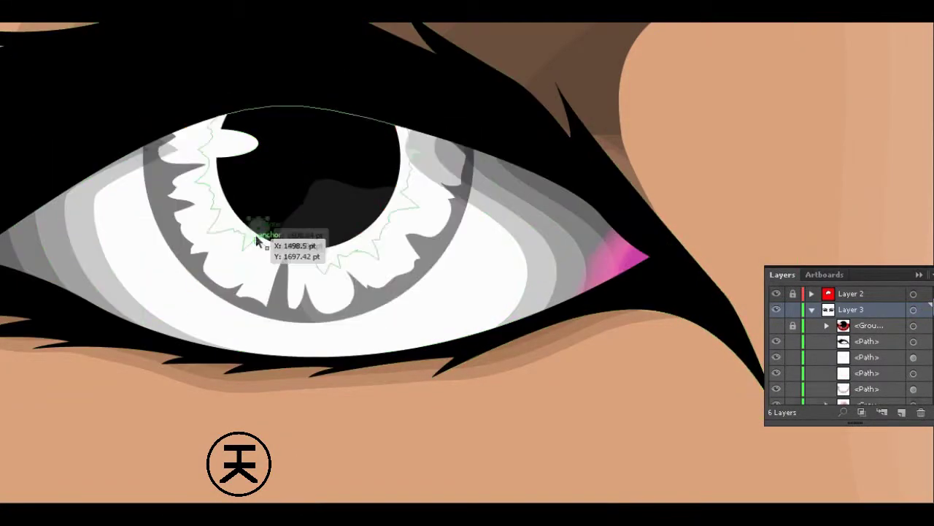
left_click(776, 325)
left_click(793, 326)
- Try reflecting the whole iris group left to right, then undo it
left_click(313, 183)
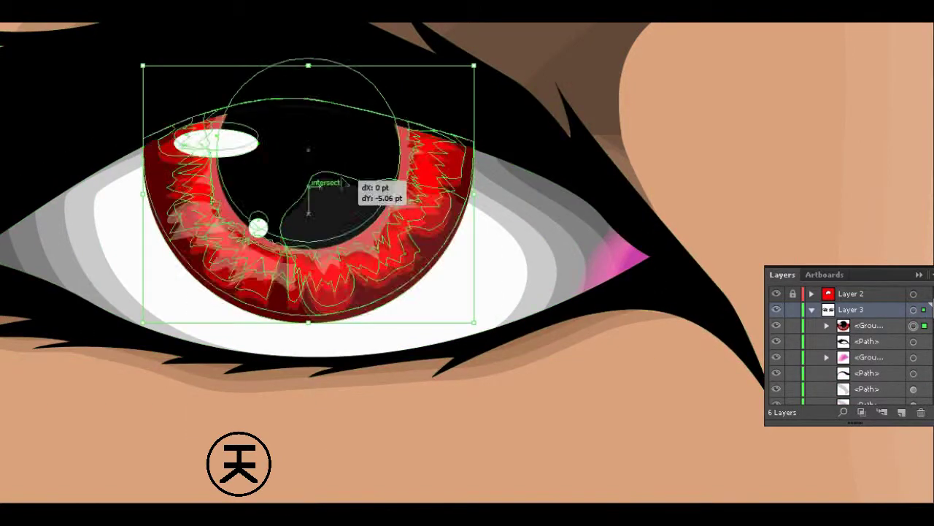
left_click(501, 132)
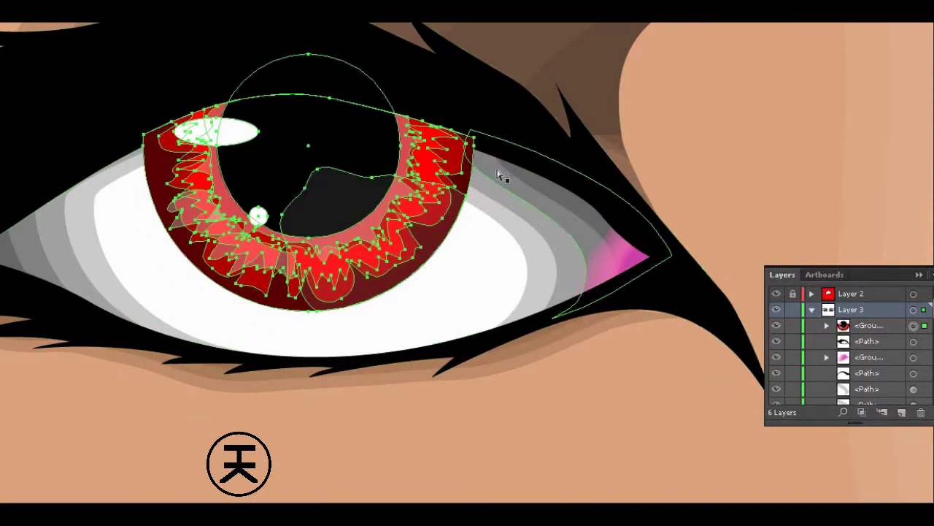
left_click(285, 176)
right_click(285, 175)
left_click(470, 333)
key("Return")
left_click(308, 432)
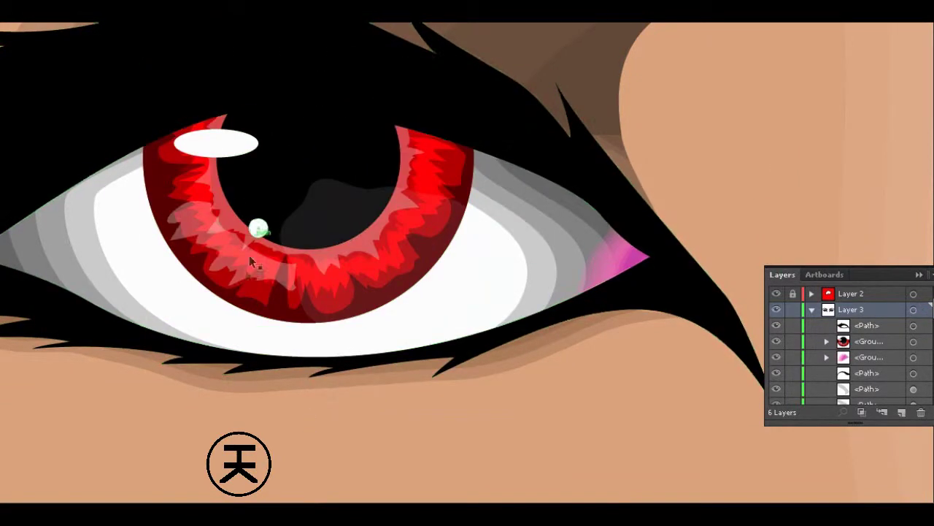
key("ctrl+z")
- Reflect only the white highlights across the pupil
left_click(288, 184)
right_click(288, 184)
left_click(425, 326)
key("Return")
left_click(396, 397)
key("ctrl+z")
left_click(489, 267)
key("ctrl+d")
- Zoom in on both eyes and hide the panels for a clearer view
key("ctrl+minus")
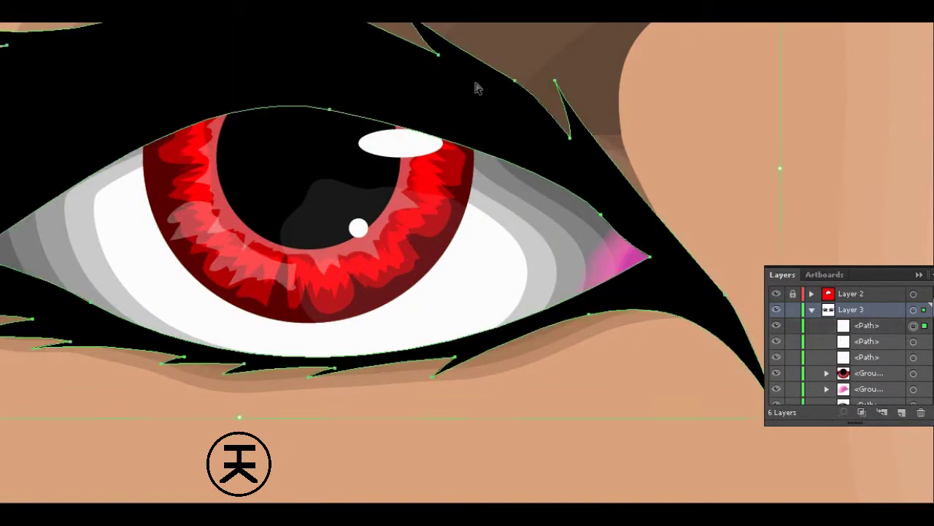
key("ctrl+0")
left_click_drag(541, 201, 374, 267)
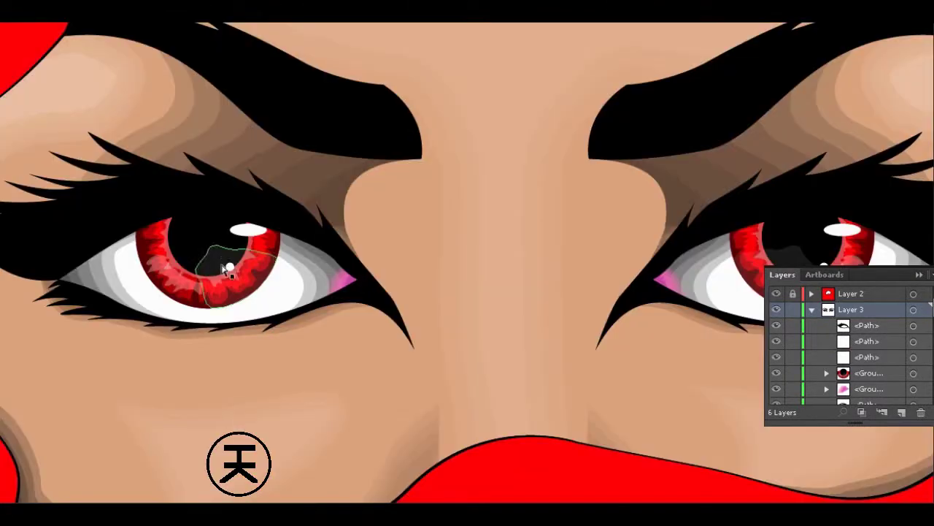
left_click(124, 300)
key("Tab")
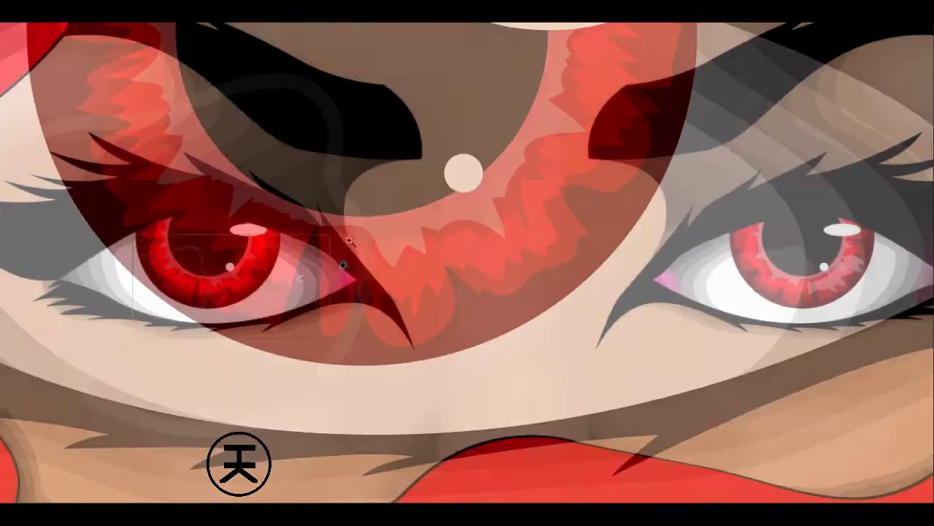
- Extend the translucent highlight over the left iris with the Blob Brush and Pathfinder
left_click_drag(429, 295, 507, 252)
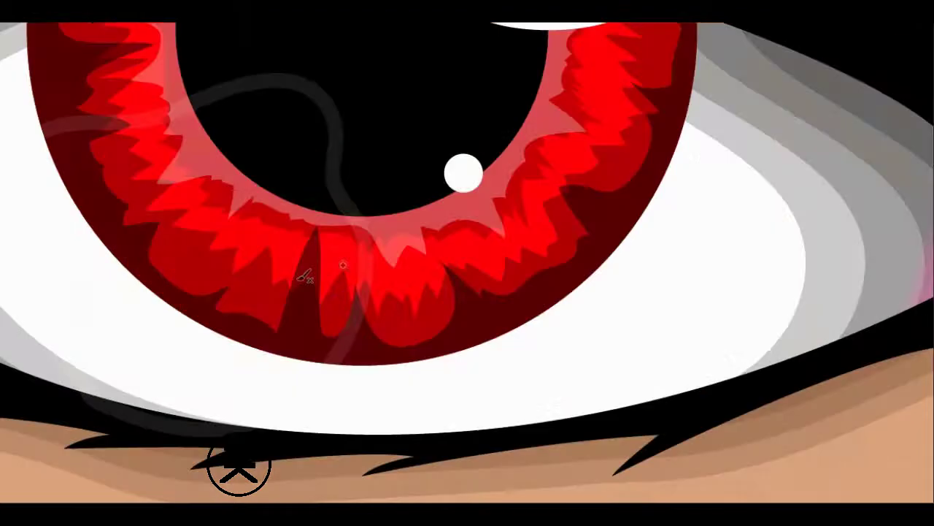
left_click_drag(454, 314, 459, 317)
left_click(548, 251, "shift")
key("ctrl+shift+F9")
left_click(840, 360)
left_click(322, 384)
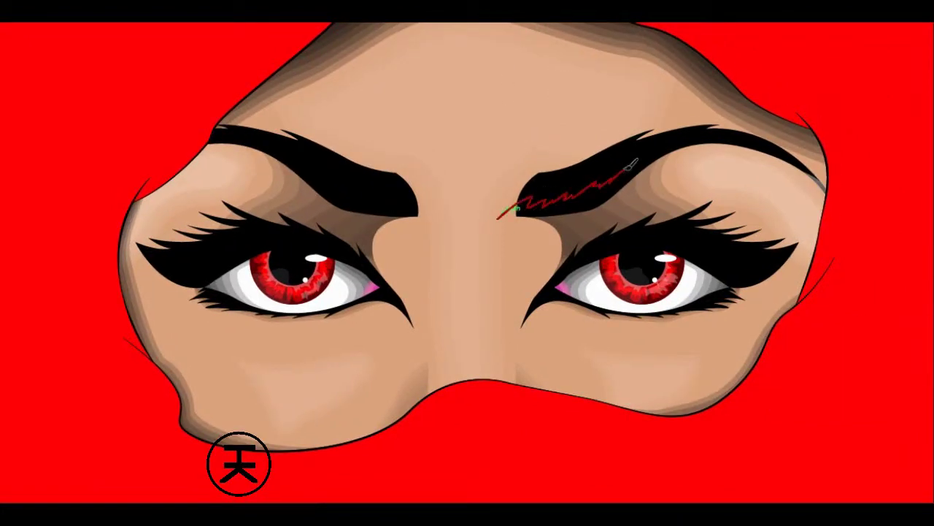
- Merge the right eyebrow's hair strokes into one shape with the Shape Builder
left_click_drag(787, 155, 582, 173)
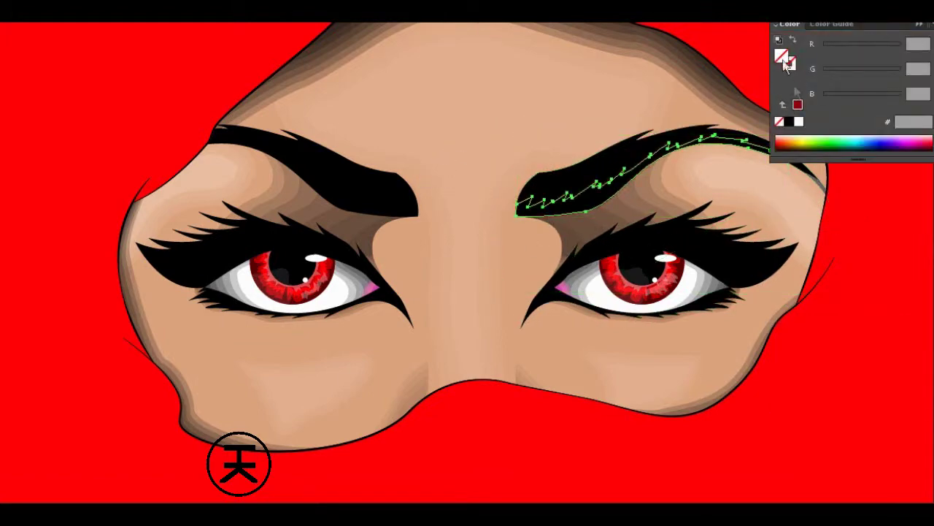
left_click_drag(469, 178, 427, 203)
left_click_drag(452, 232, 488, 212)
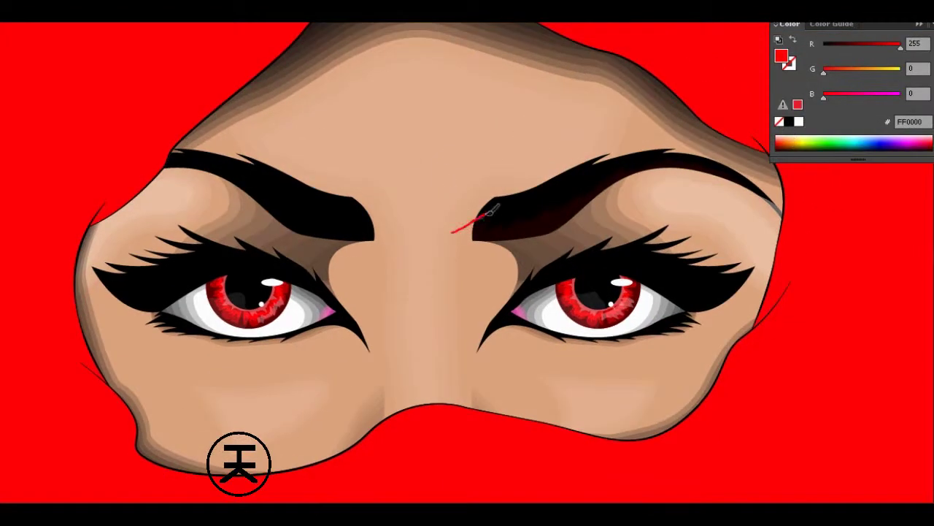
left_click_drag(697, 148, 700, 149)
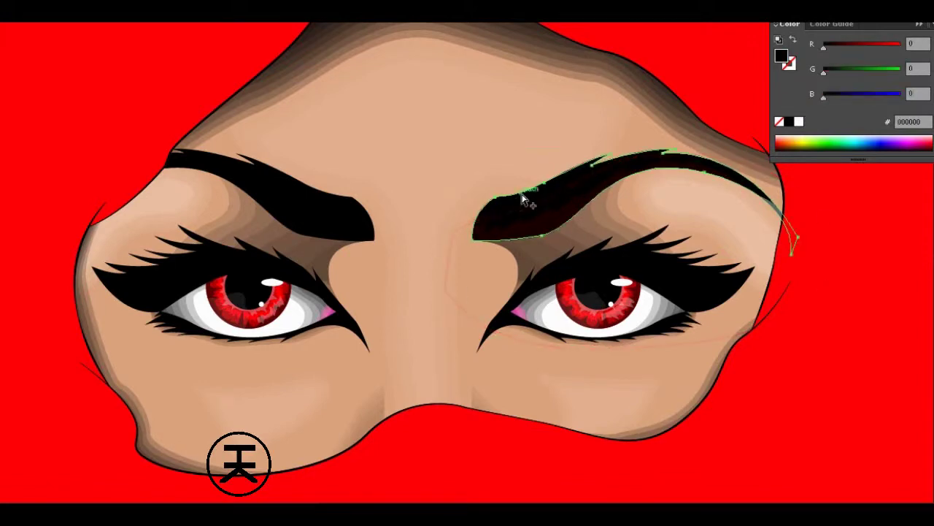
left_click(463, 312, "shift")
key("ctrl+shift+F9")
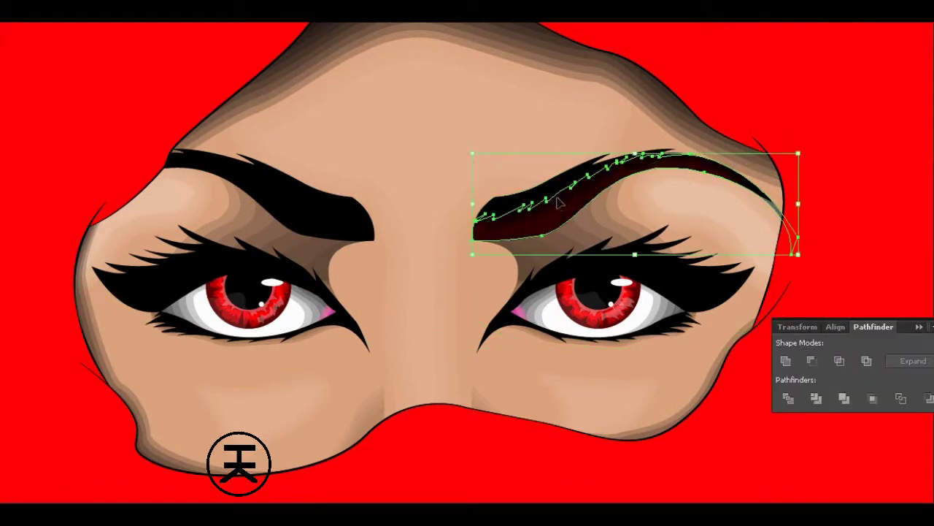
left_click_drag(418, 263, 403, 271)
- Fill the right eyebrow with dark brown #1E0B07
left_click(475, 220)
key("F6")
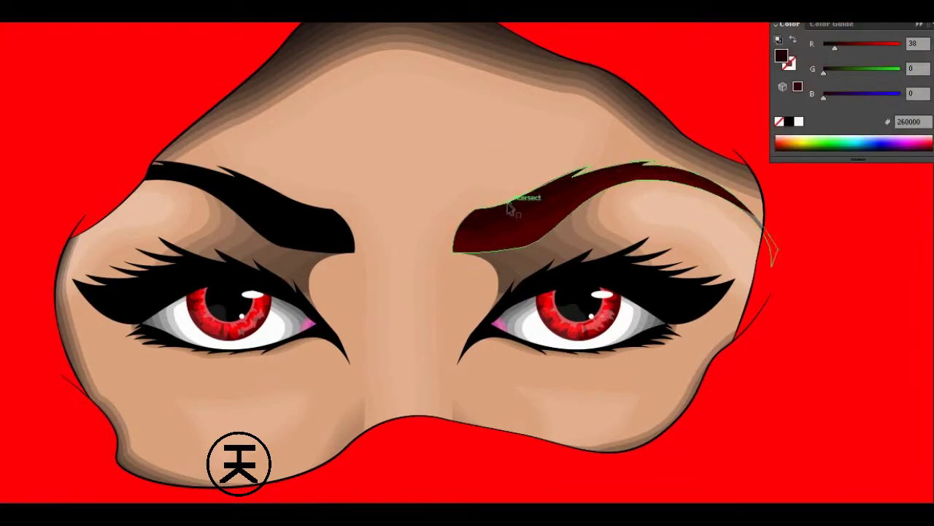
double_click(782, 57)
type("1E0B07")
key("Return")
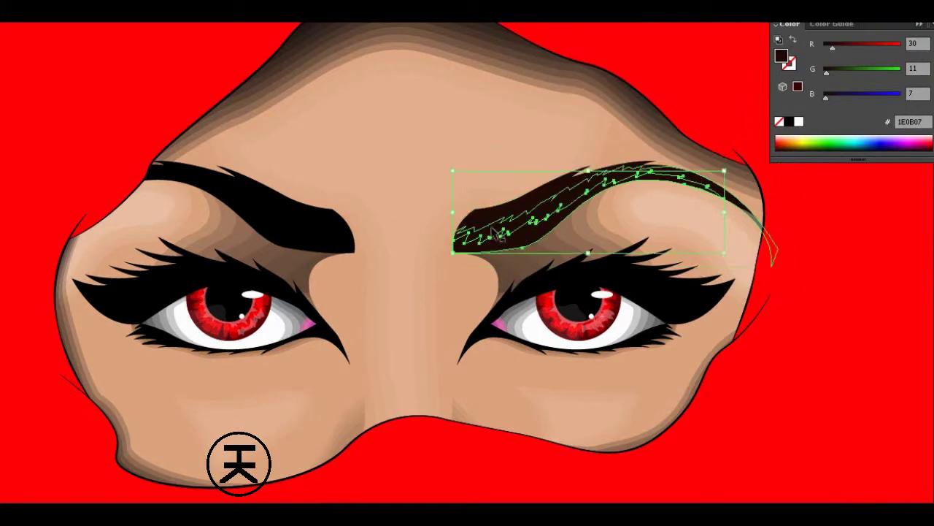
- Colour the eyebrow hair strokes brown #702919 and adjust the shade's brightness
left_click(461, 217)
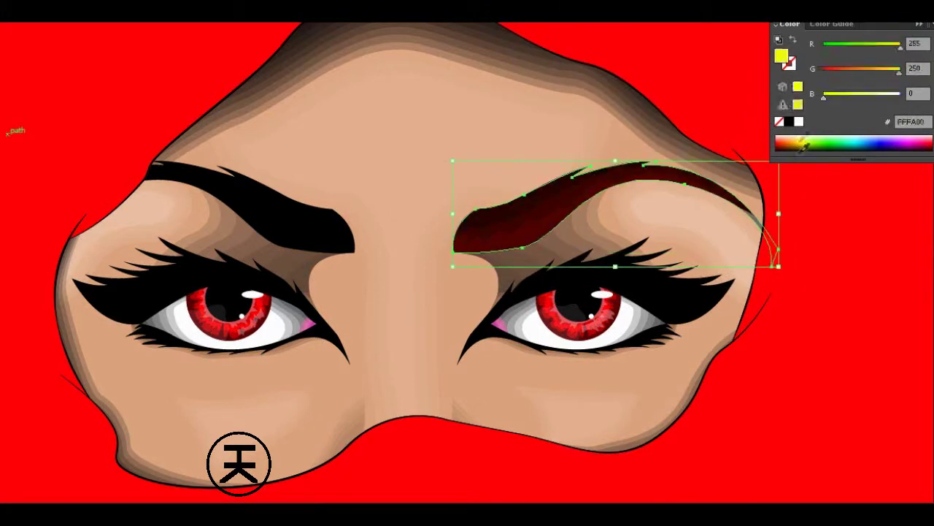
double_click(781, 56)
left_click(649, 229)
key("Escape")
double_click(781, 56)
type("702919")
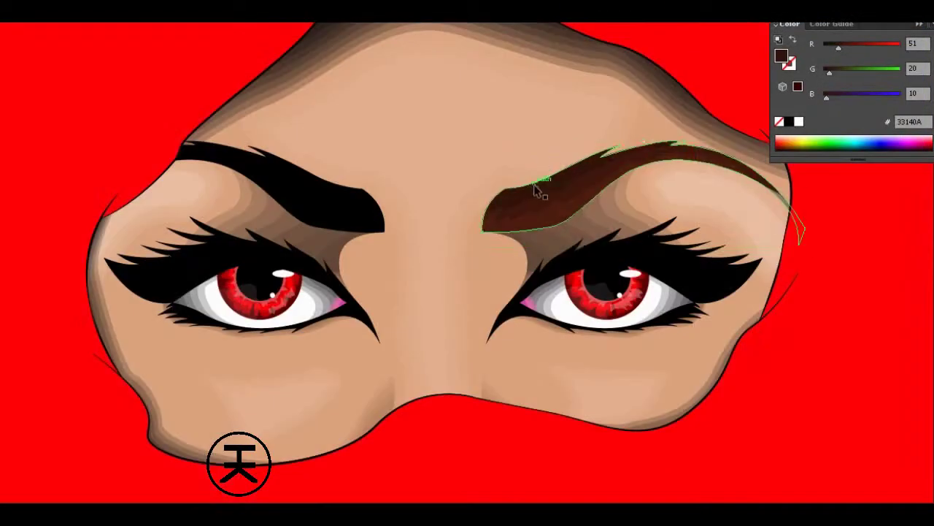
left_click(756, 187)
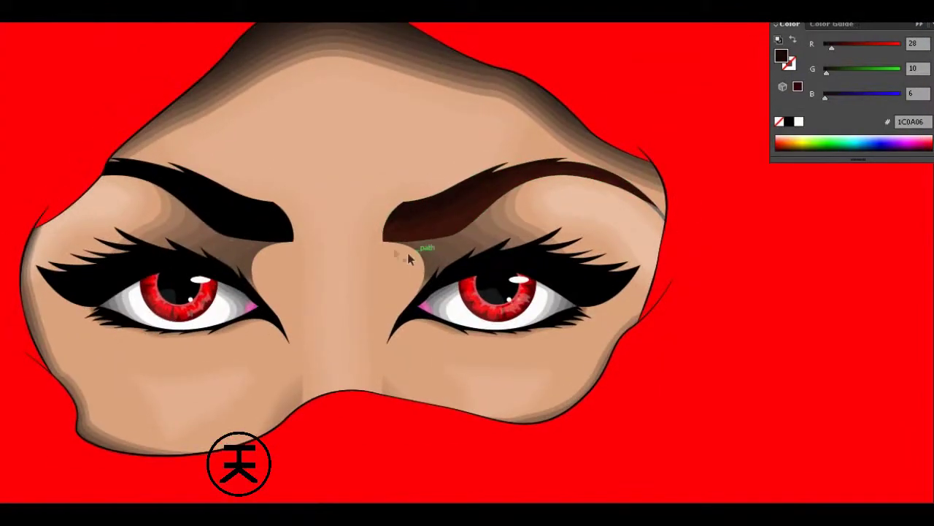
left_click(423, 191)
- Reflect the brown eyebrow left to right and place the copy over the left brow
right_click(423, 191)
left_click(606, 322)
left_click(428, 375)
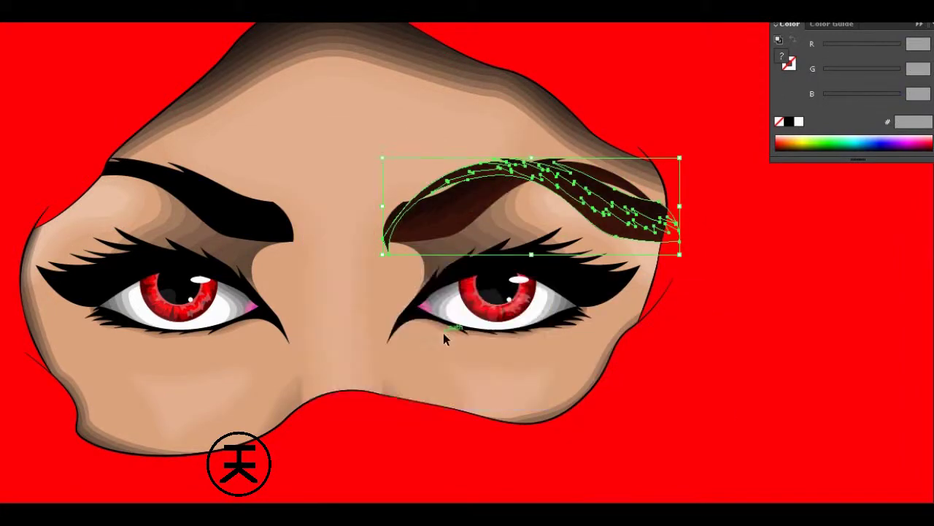
left_click_drag(604, 221, 221, 221)
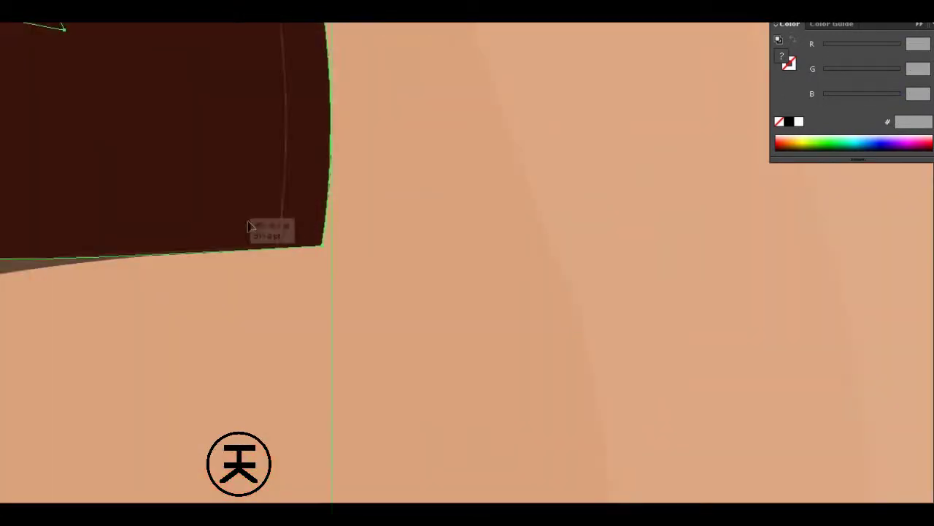
left_click_drag(236, 215, 211, 175)
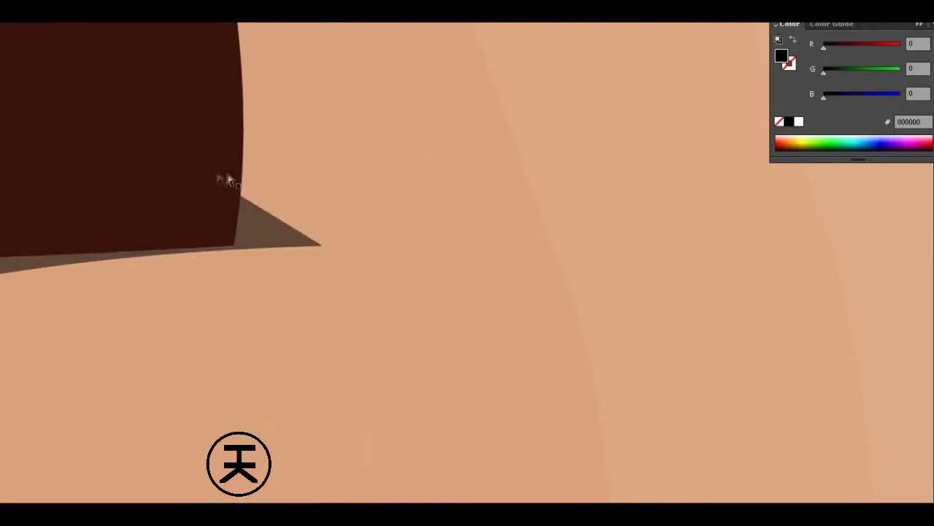
- Zoom between the full artboard and the eyes to check both brows and the right eye
key("ctrl+0")
left_click_drag(415, 229, 606, 151)
mouse_move(495, 262)
left_mouse_down()
mouse_move(396, 234)
mouse_move(387, 250)
left_mouse_up()
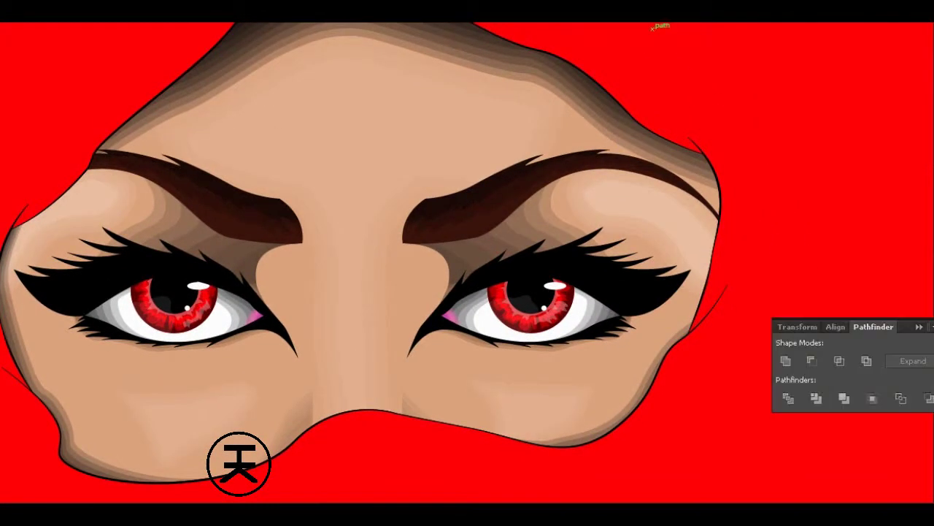
key("ctrl+0")
left_click_drag(475, 175, 591, 245)
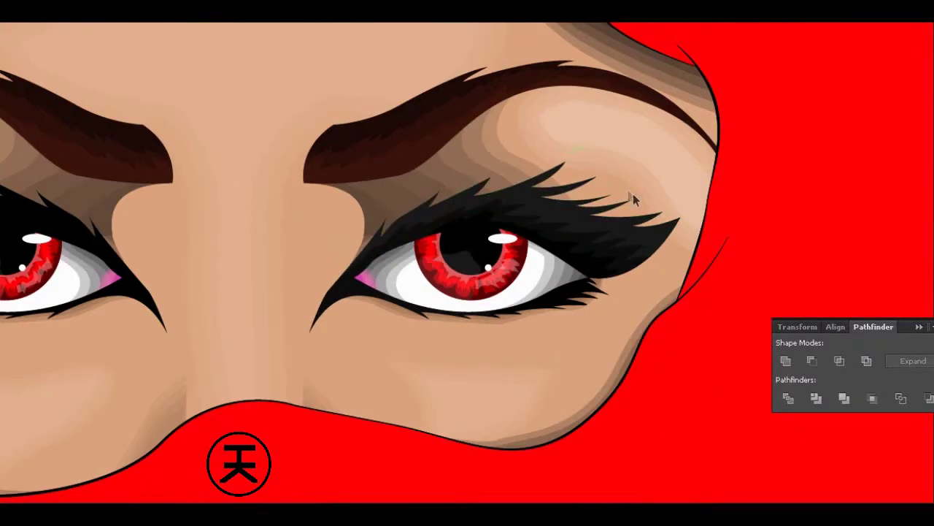
- Reflect a copy of the right eye's dark-grey lash shape onto the left eye and fit the artboard
right_click(611, 238)
left_click(735, 433)
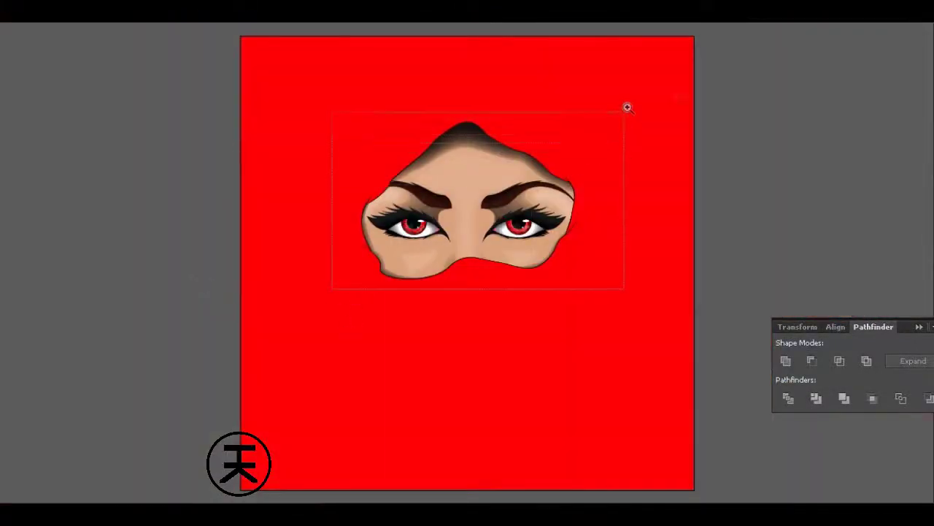
left_click_drag(332, 289, 625, 110)
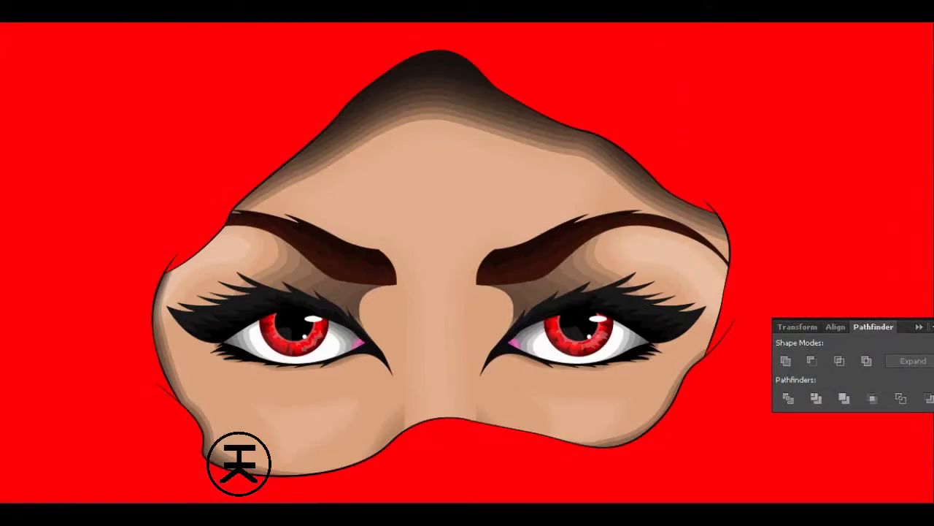
key("ctrl+0")
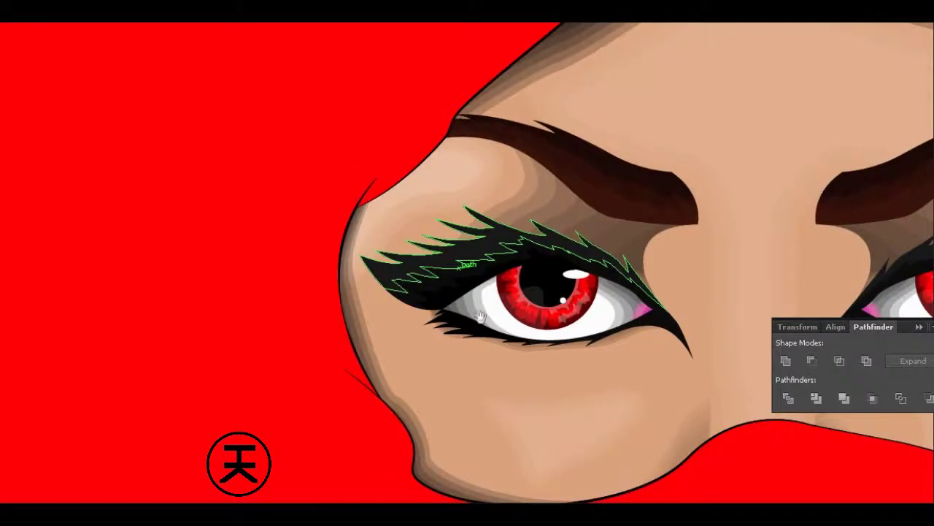